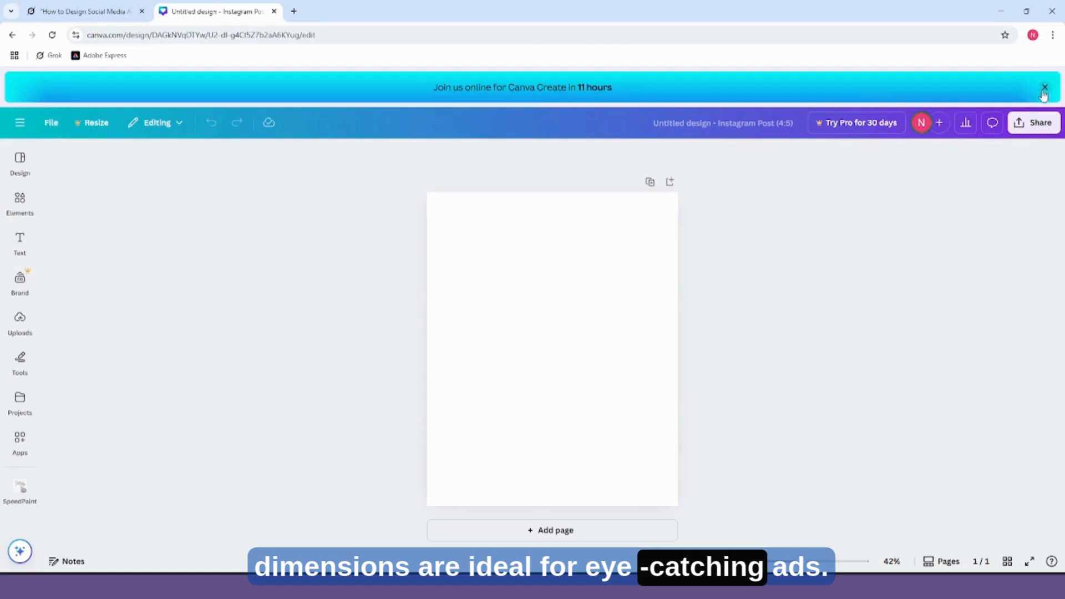
Close the Canva Create promotional banner above the blank Instagram post design
click(1045, 88)
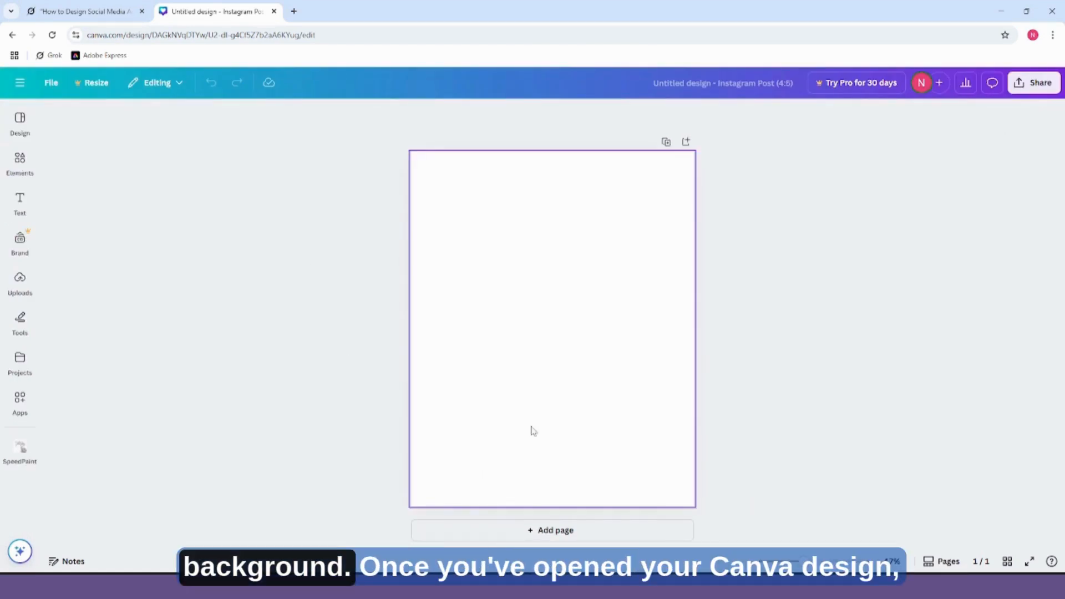
click(511, 381)
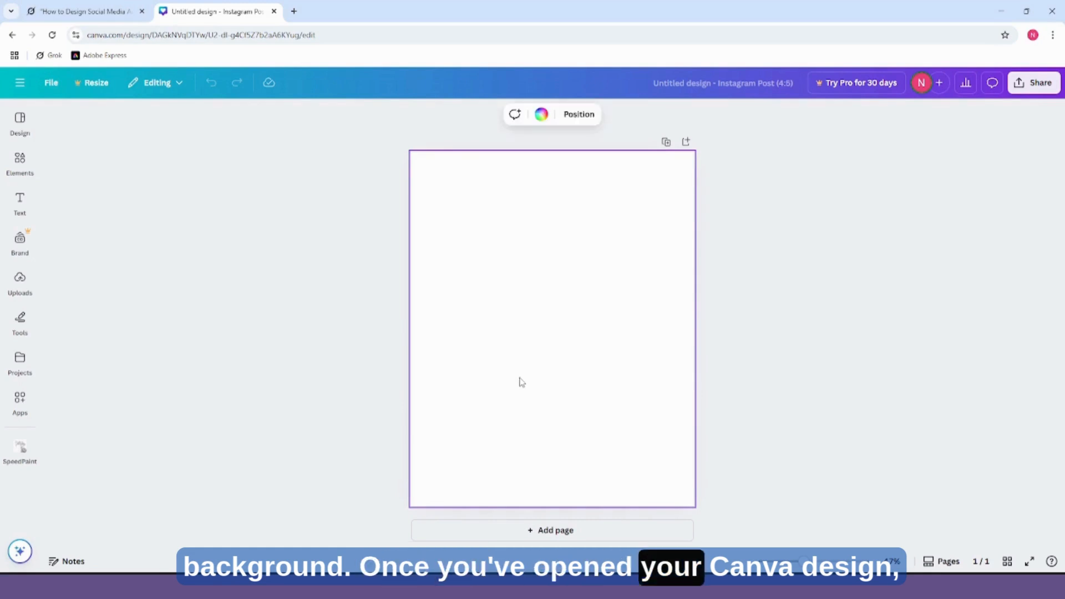
click(833, 283)
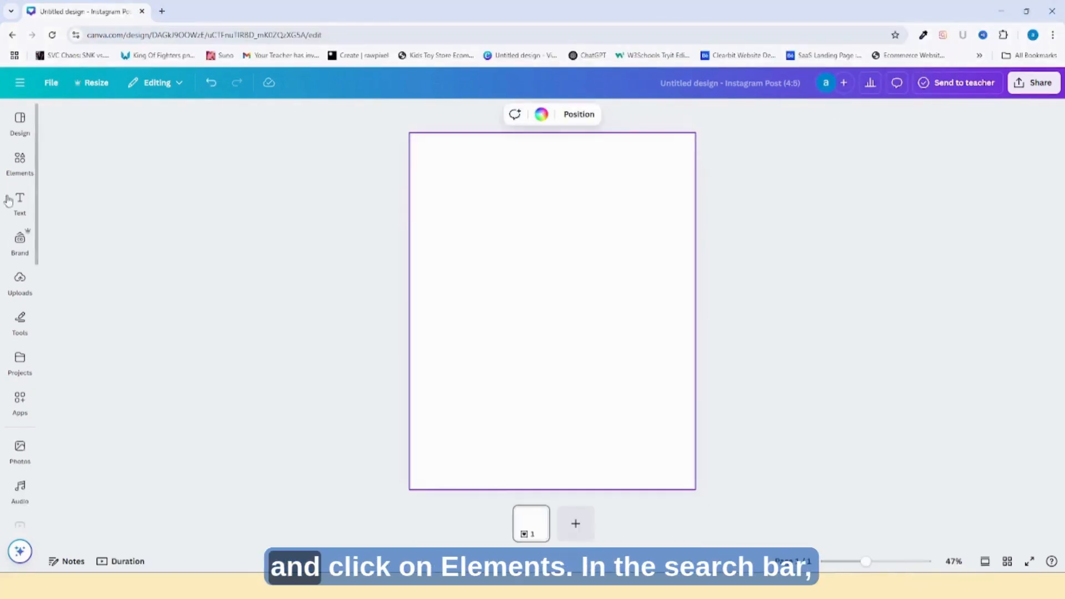
Search the elements library for "sky blue gradient" and show only the photos
click(20, 166)
click(105, 127)
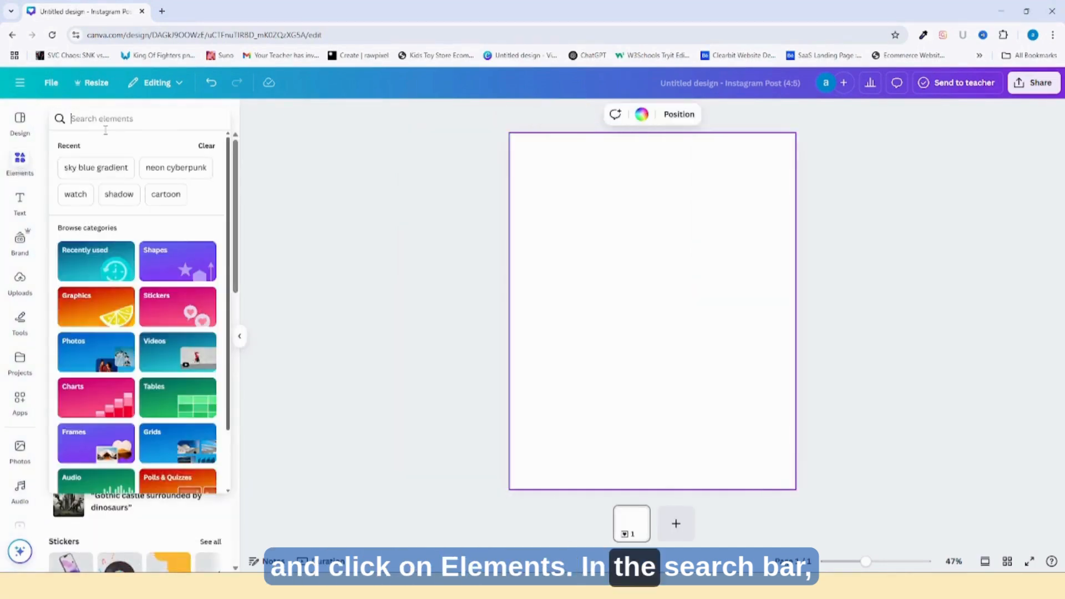
click(83, 171)
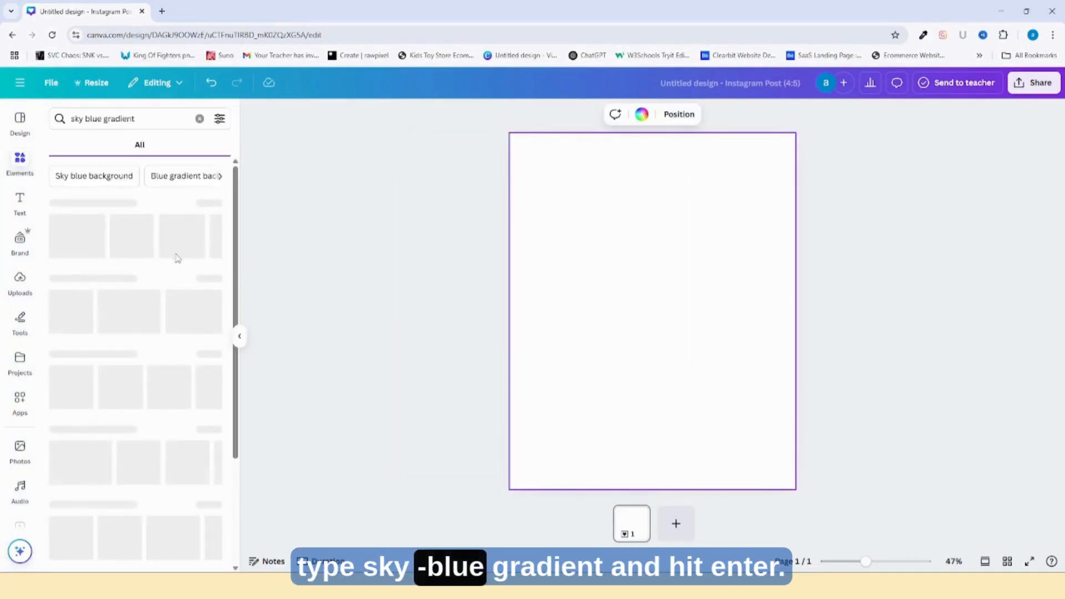
scroll(166, 278, down, 2)
scroll(166, 277, up, 2)
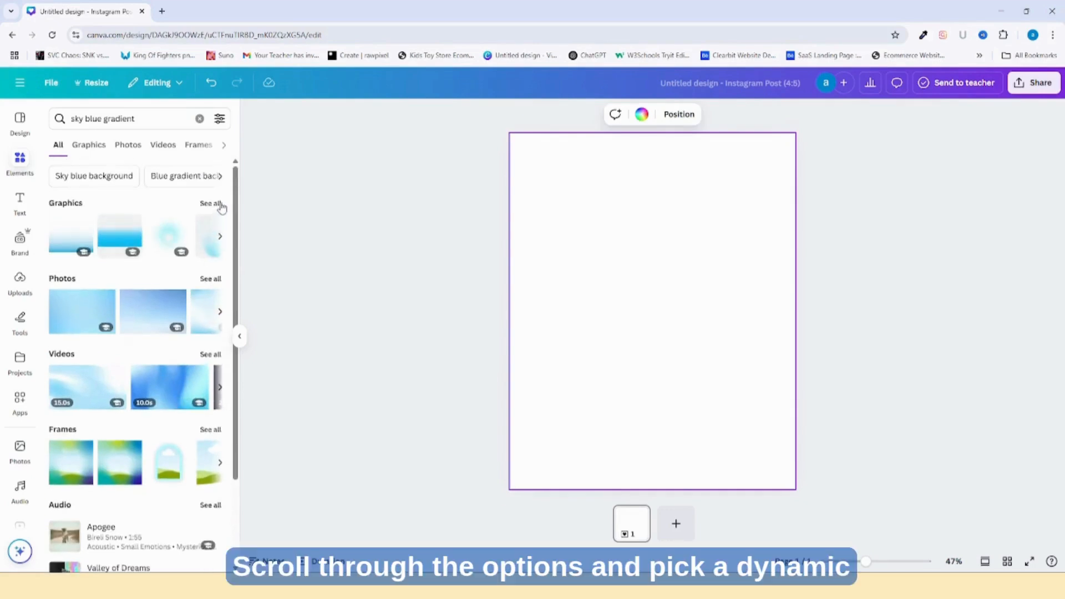
click(211, 203)
click(128, 144)
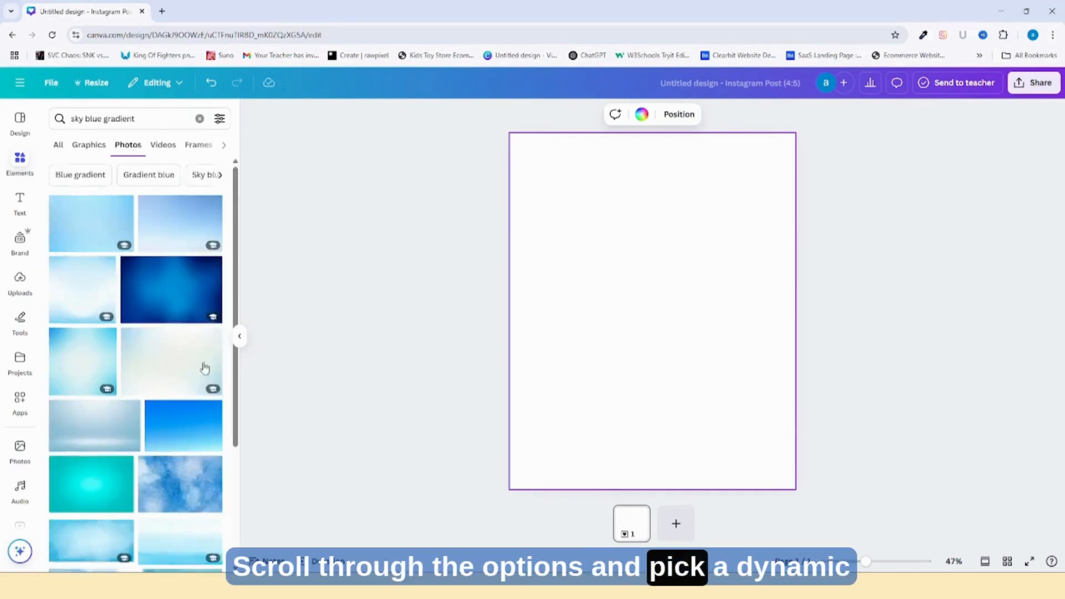
Add the portrait gradient photo fading from dark blue to pink to the page
scroll(198, 380, down, 3)
scroll(198, 380, down, 6)
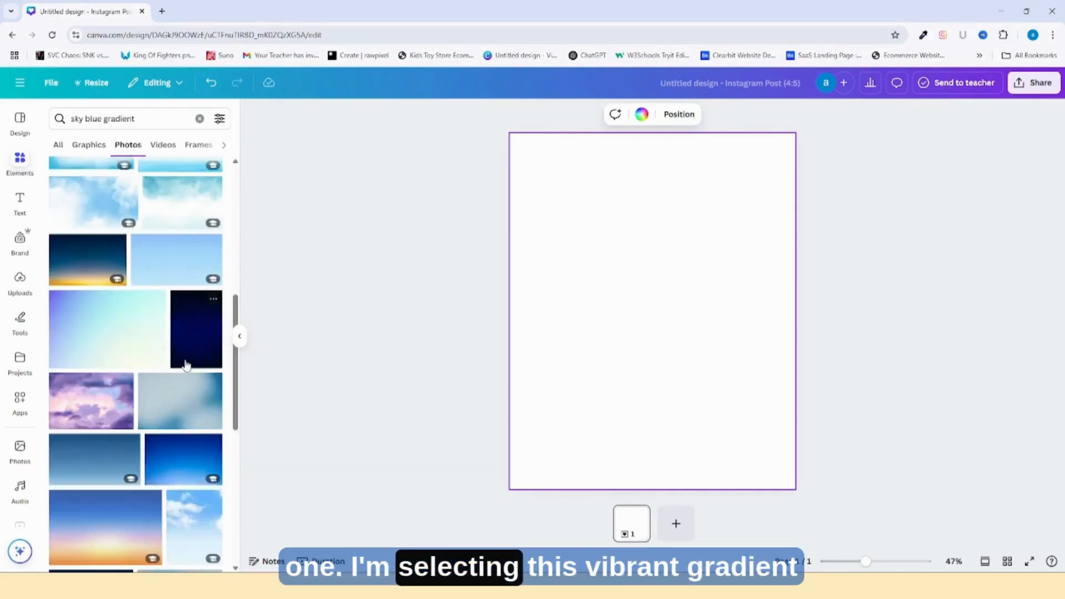
scroll(166, 405, down, 3)
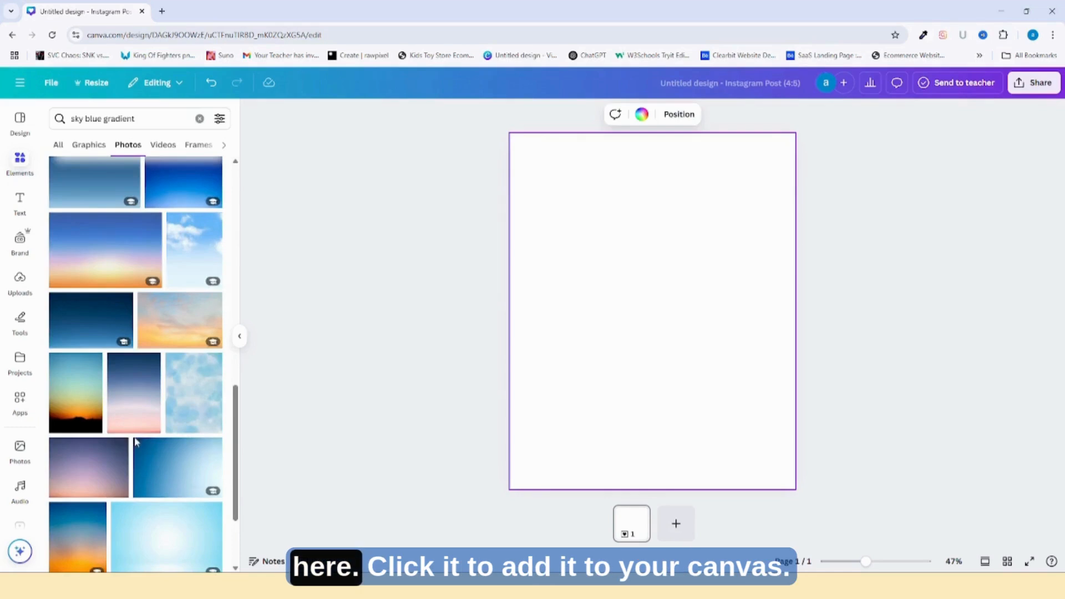
scroll(138, 432, down, 1)
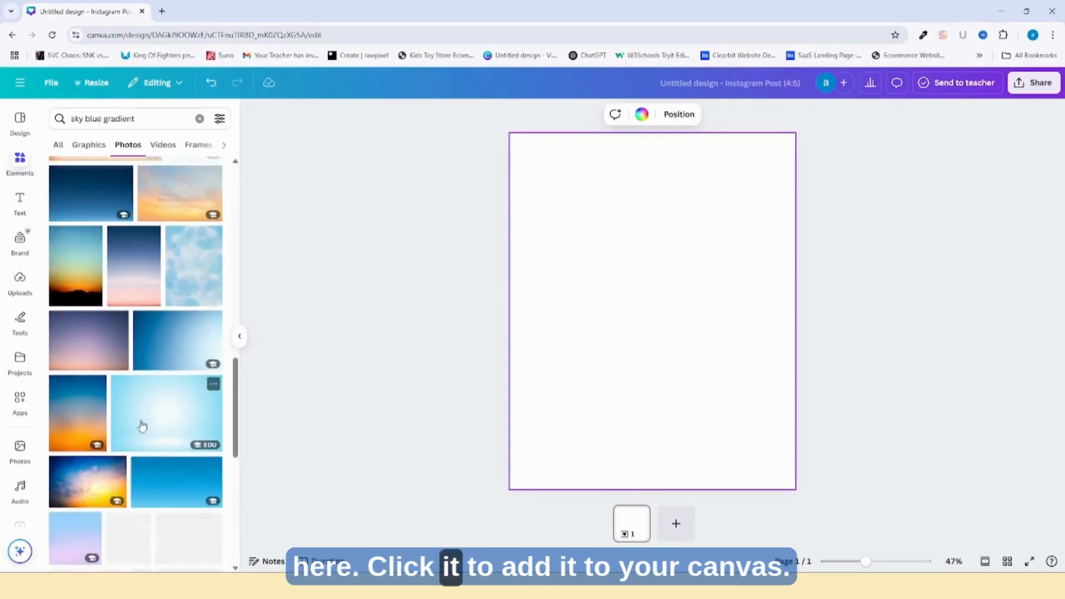
click(134, 283)
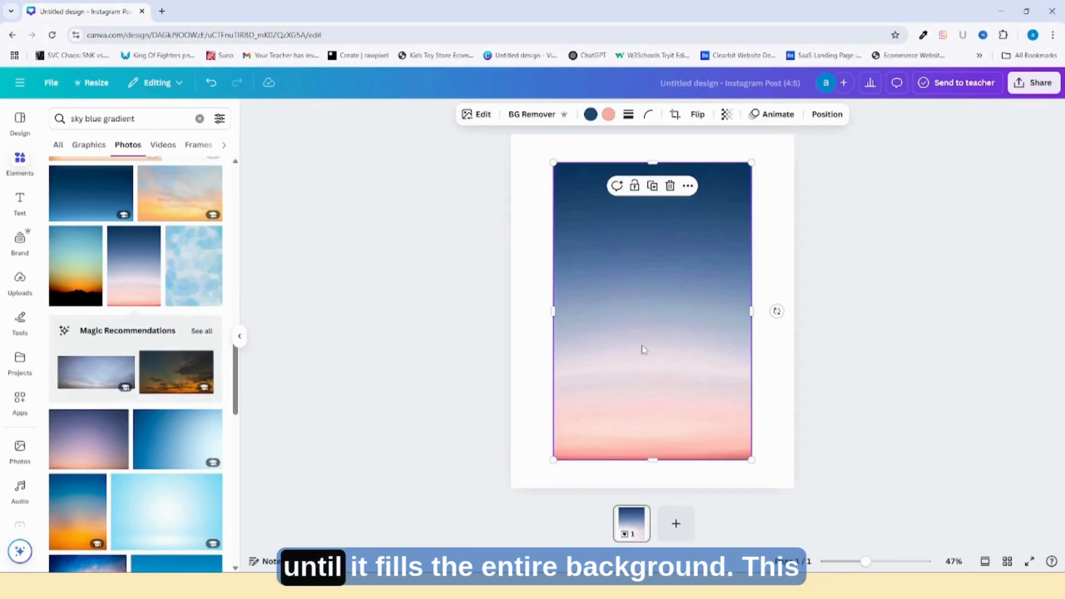
Align the gradient photo with the page's upper-left corner and enlarge it to cover the whole page
drag(655, 371, 613, 340)
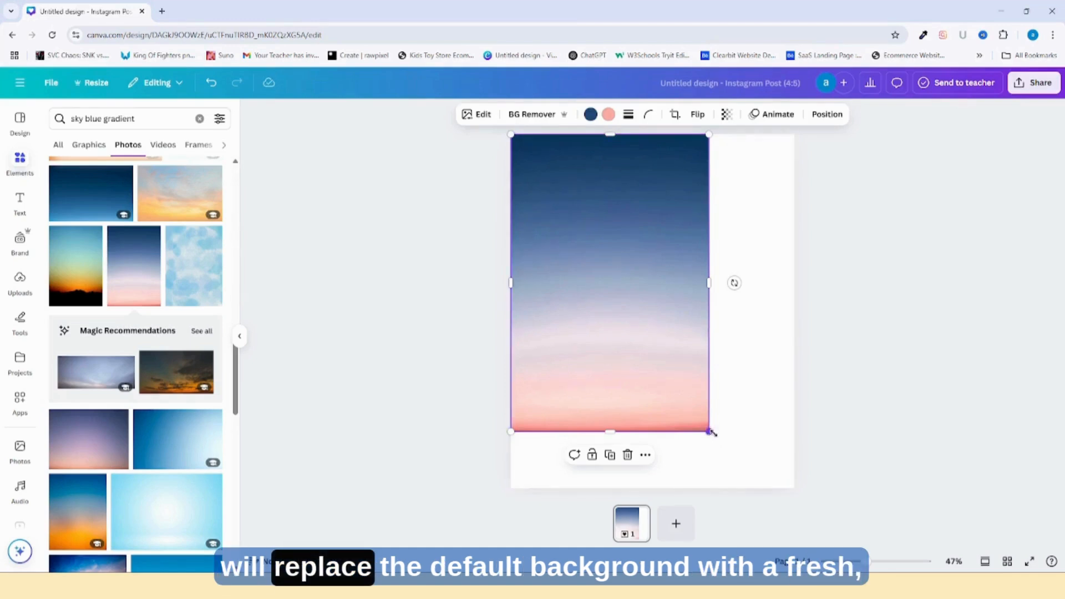
drag(709, 431, 867, 520)
click(826, 448)
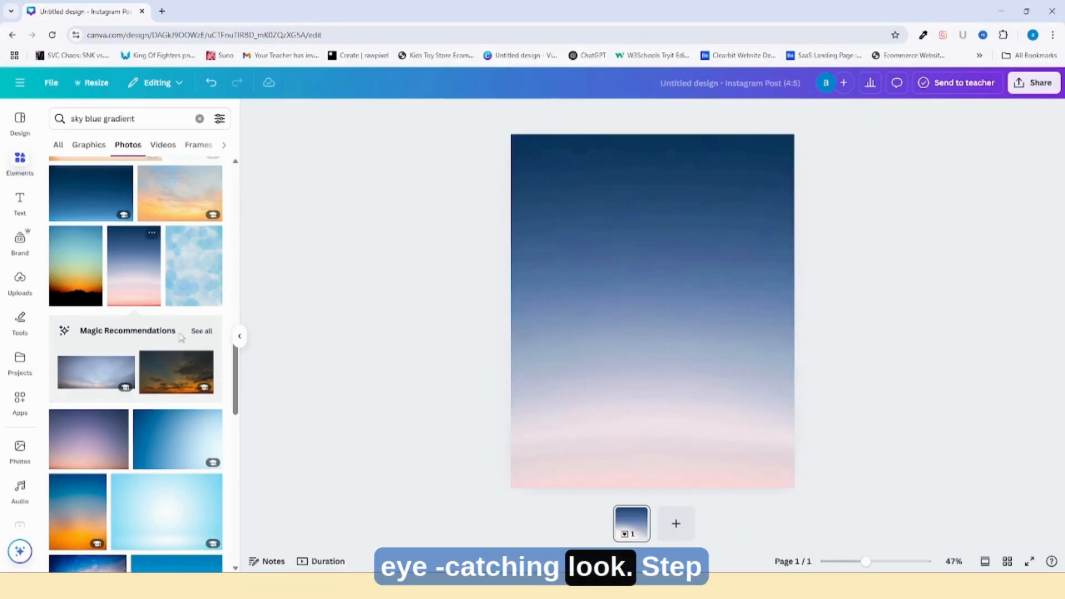
Replace the elements search with "neoncyber punk" and show only the graphics
click(199, 118)
click(153, 117)
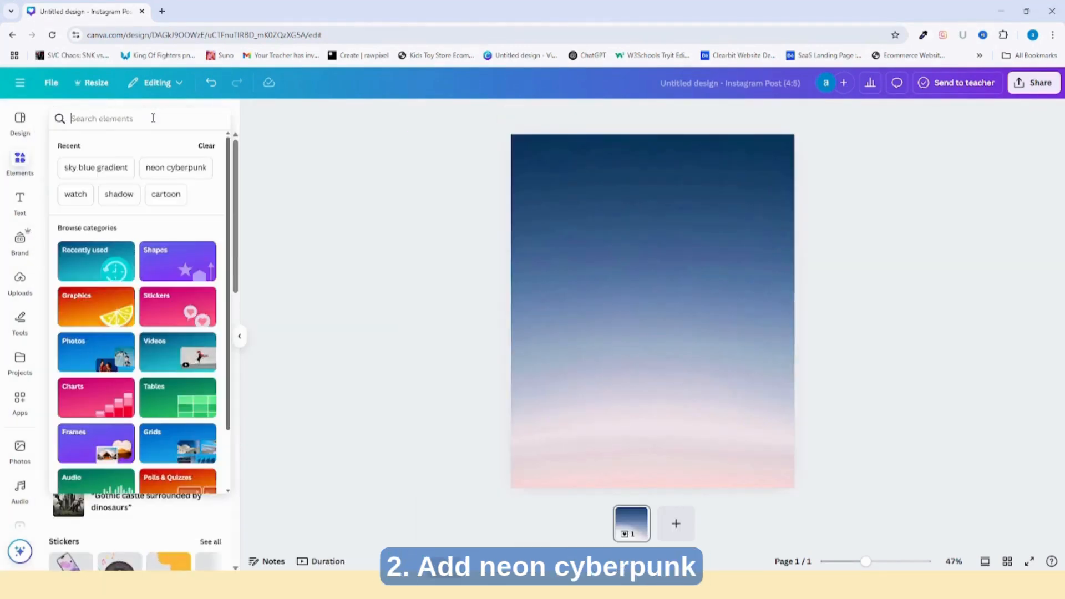
text(neoncybe)
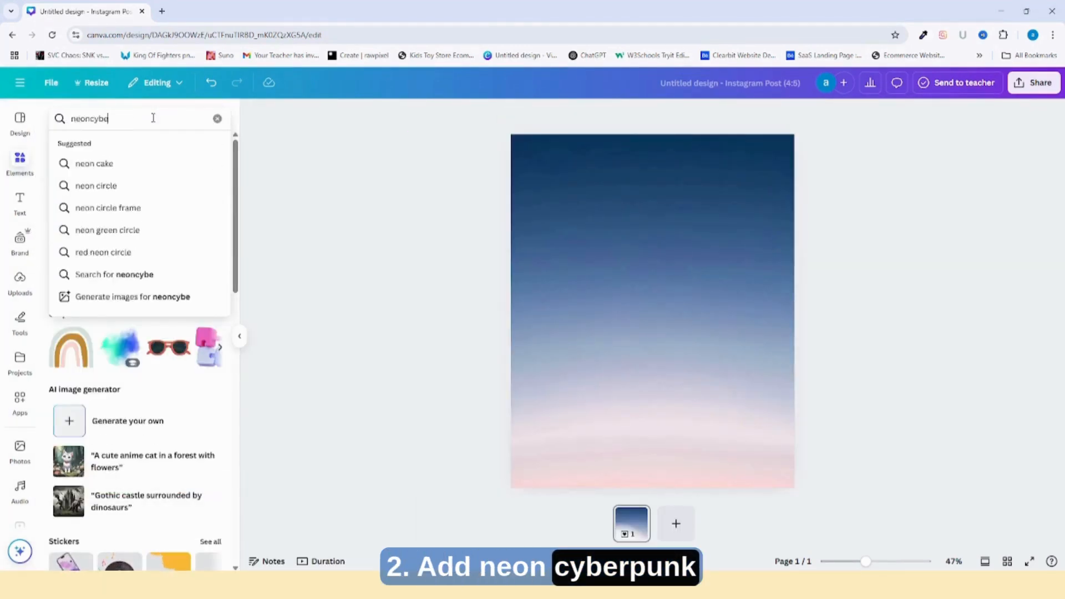
text(r)
key(Return)
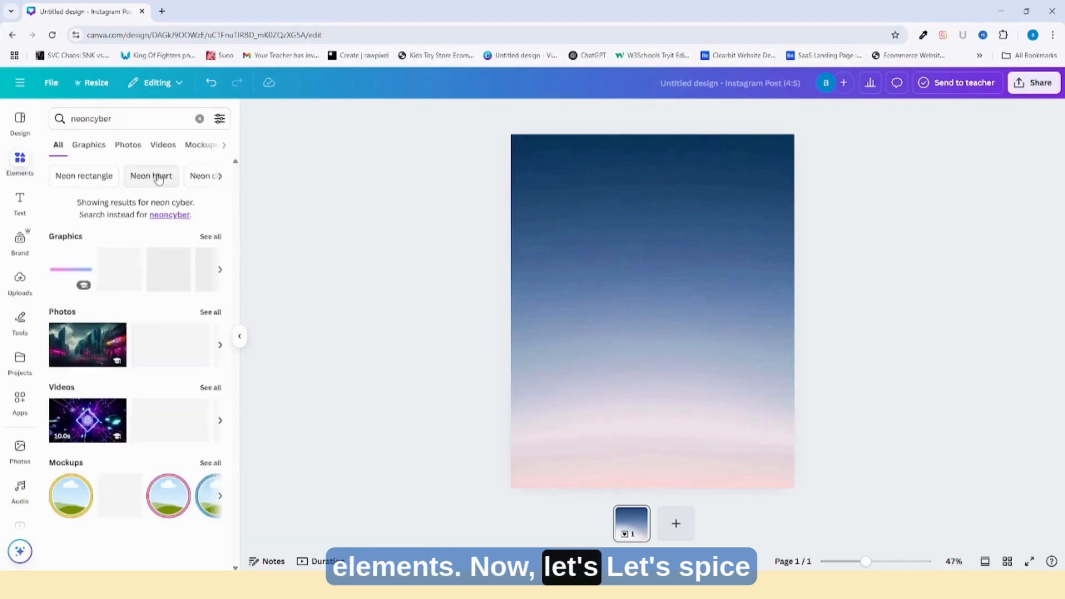
click(88, 145)
Add the oval purple wireframe grid graphic and stretch it across the full width of the page's lower edge
scroll(154, 311, down, 3)
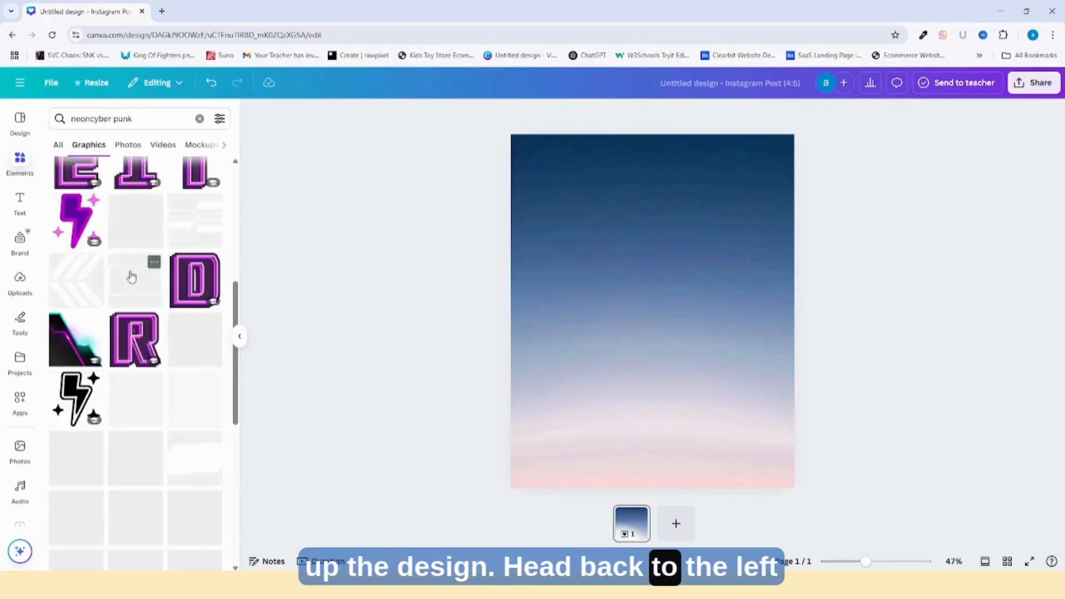
scroll(132, 277, down, 5)
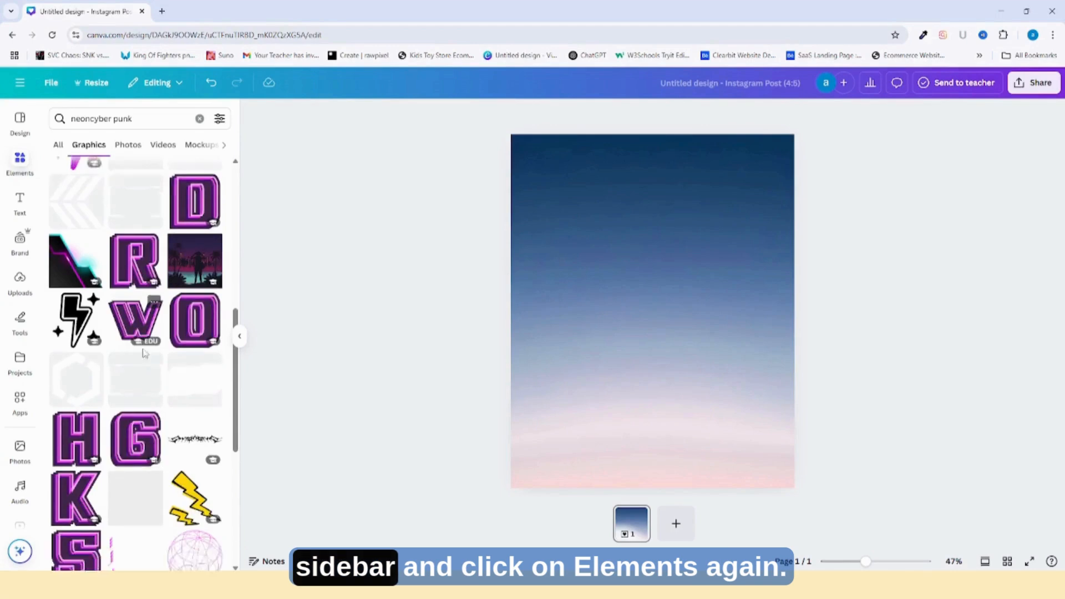
scroll(167, 444, down, 10)
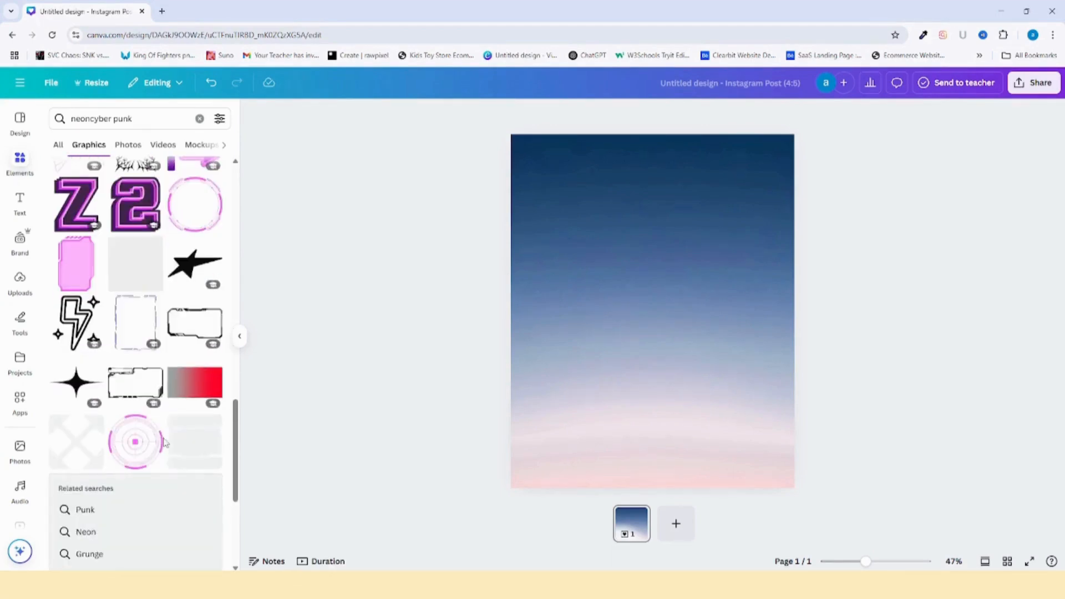
scroll(134, 472, down, 1)
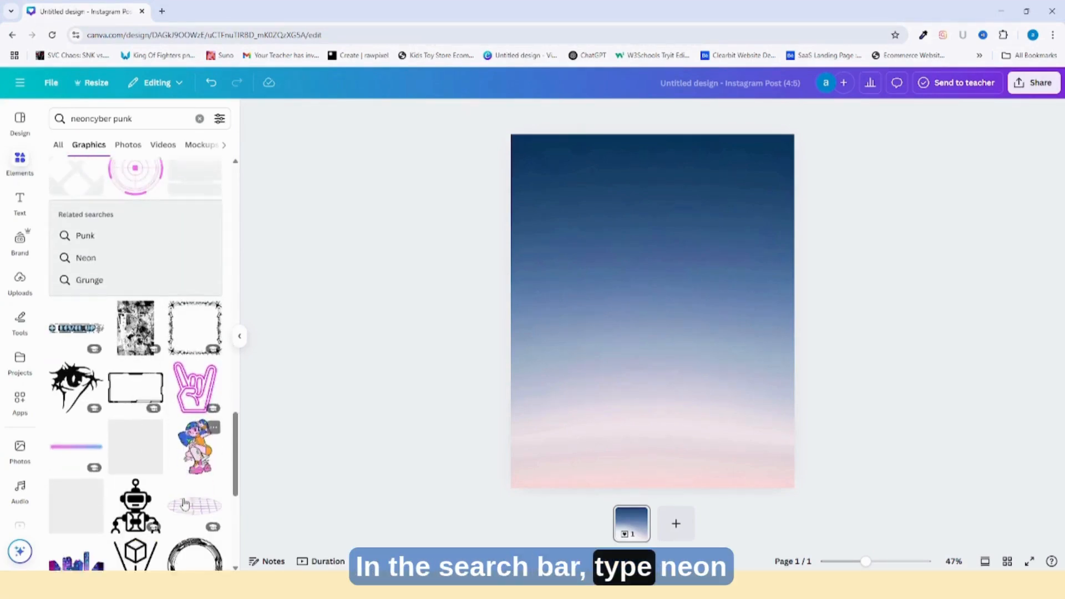
click(195, 481)
drag(667, 325, 582, 483)
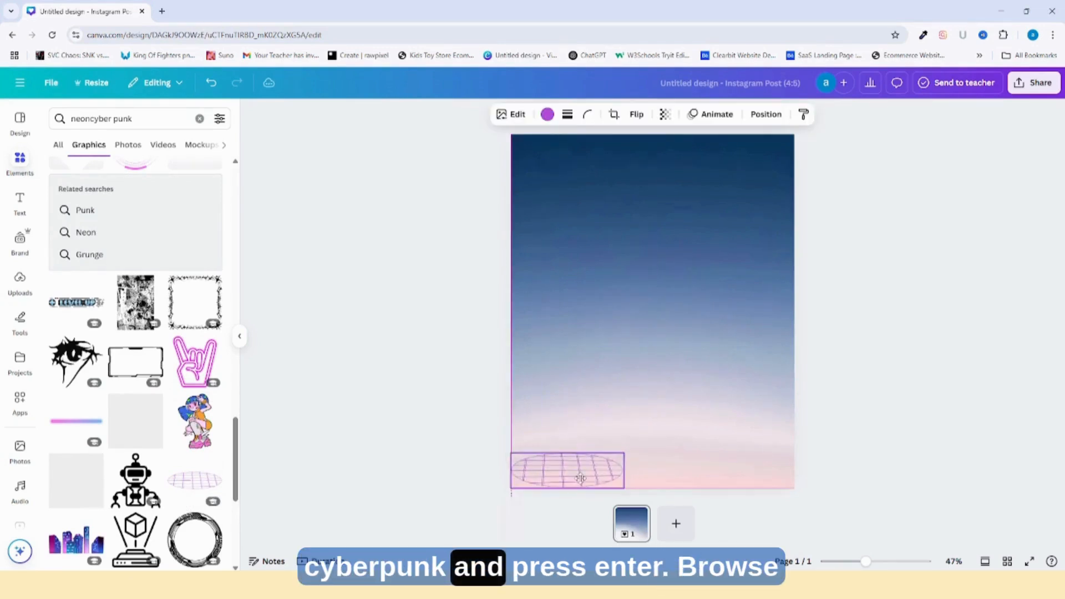
drag(623, 452, 797, 399)
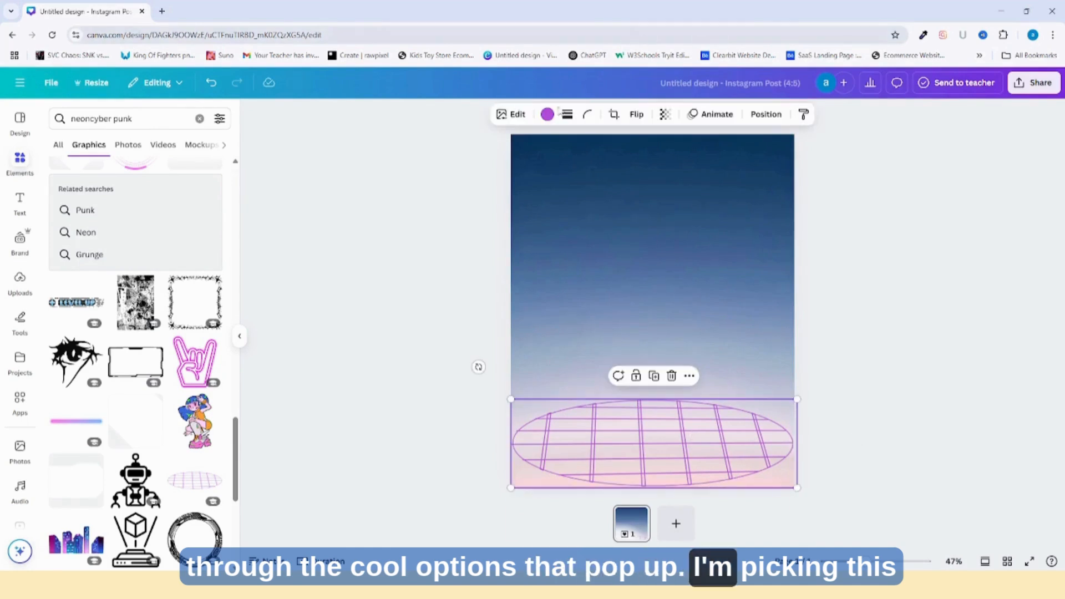
Recolour the wireframe grid with the light pink photo colour and set its transparency to 32
click(547, 114)
click(187, 315)
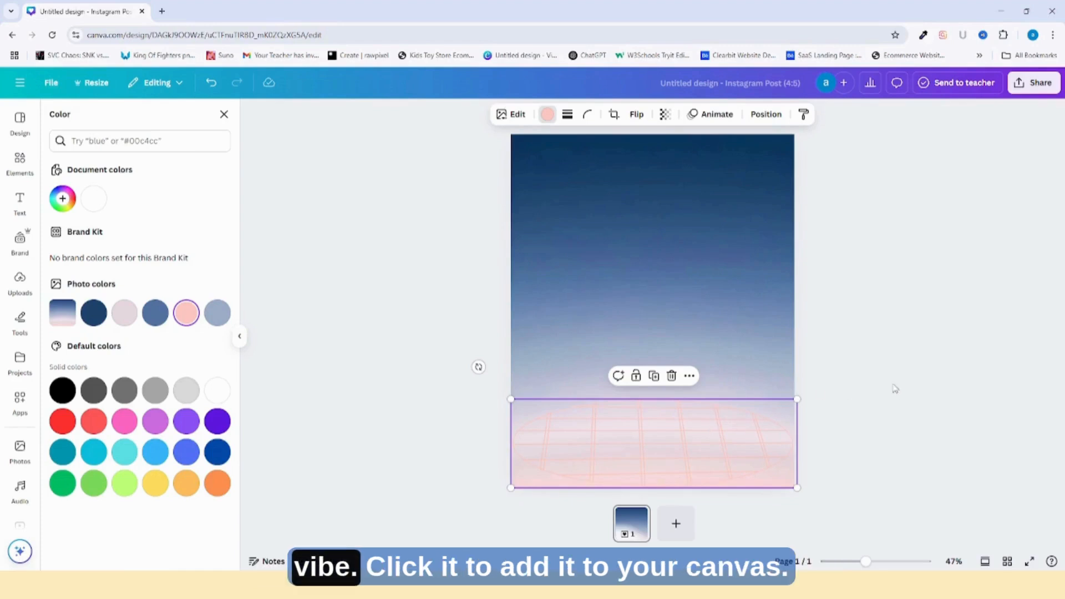
click(665, 115)
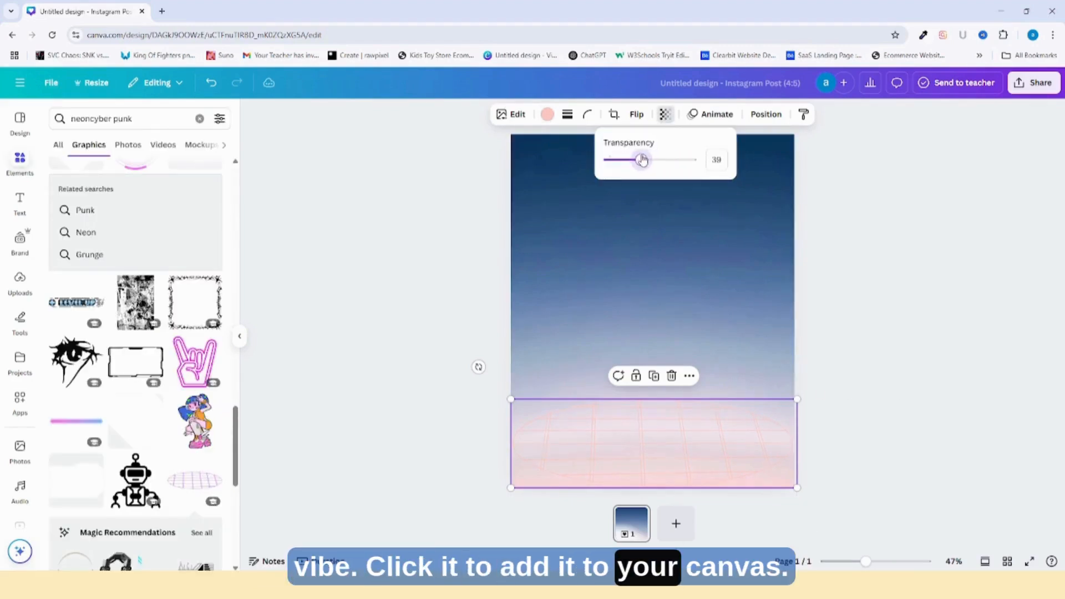
drag(642, 160, 635, 157)
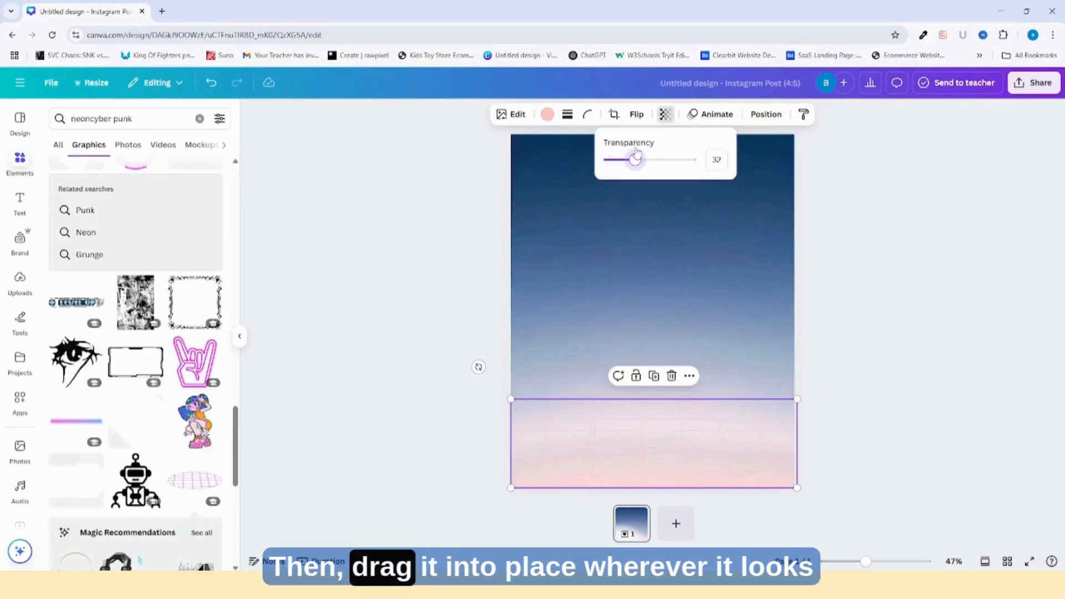
click(882, 372)
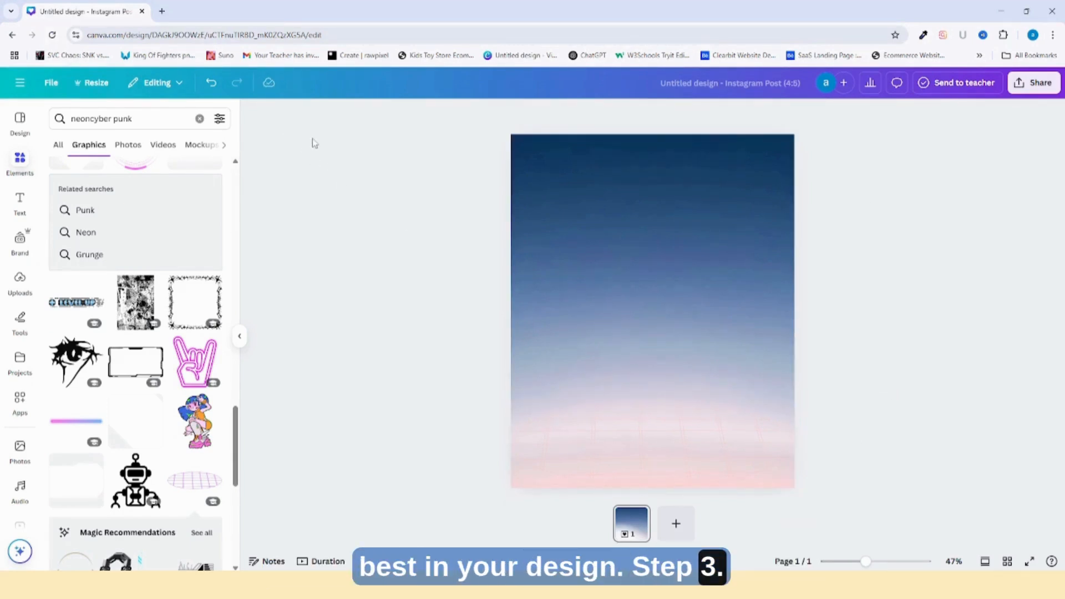
Replace the elements search with "shadow" and show only the graphics
click(199, 118)
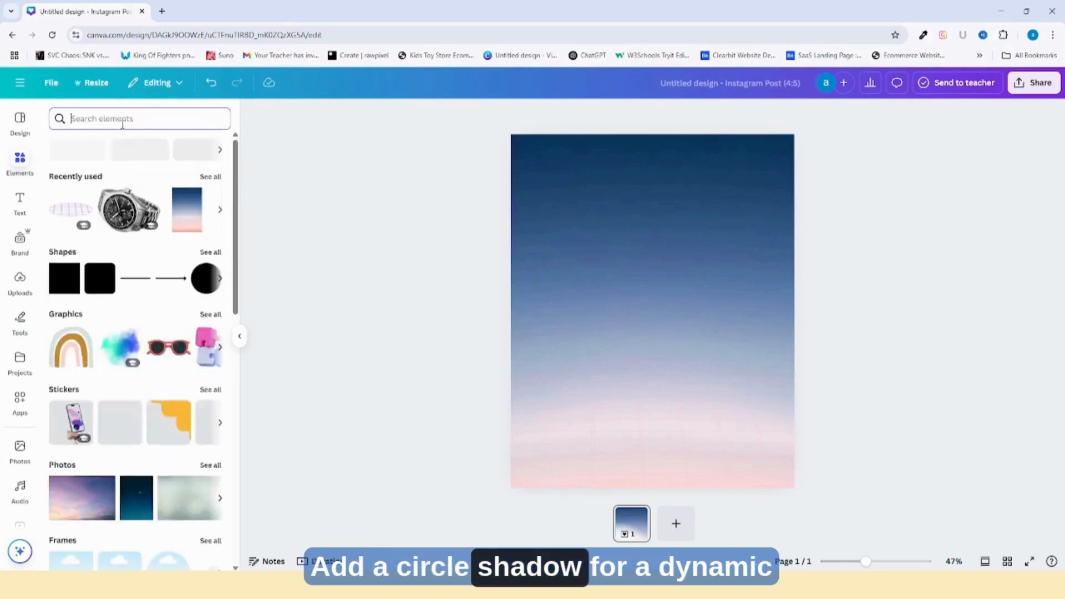
text(sha)
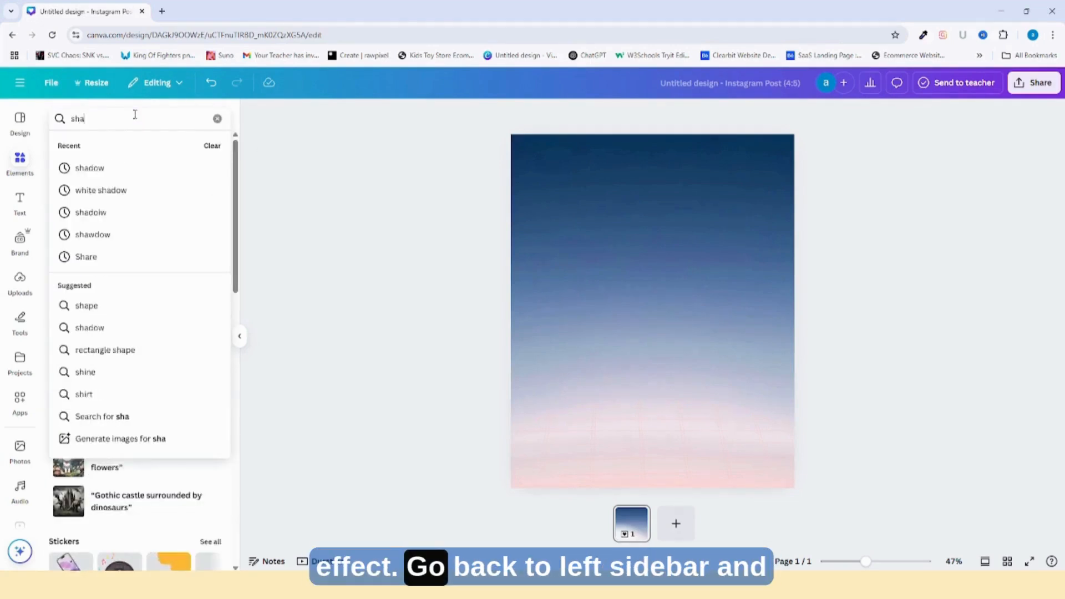
text(dow)
key(Return)
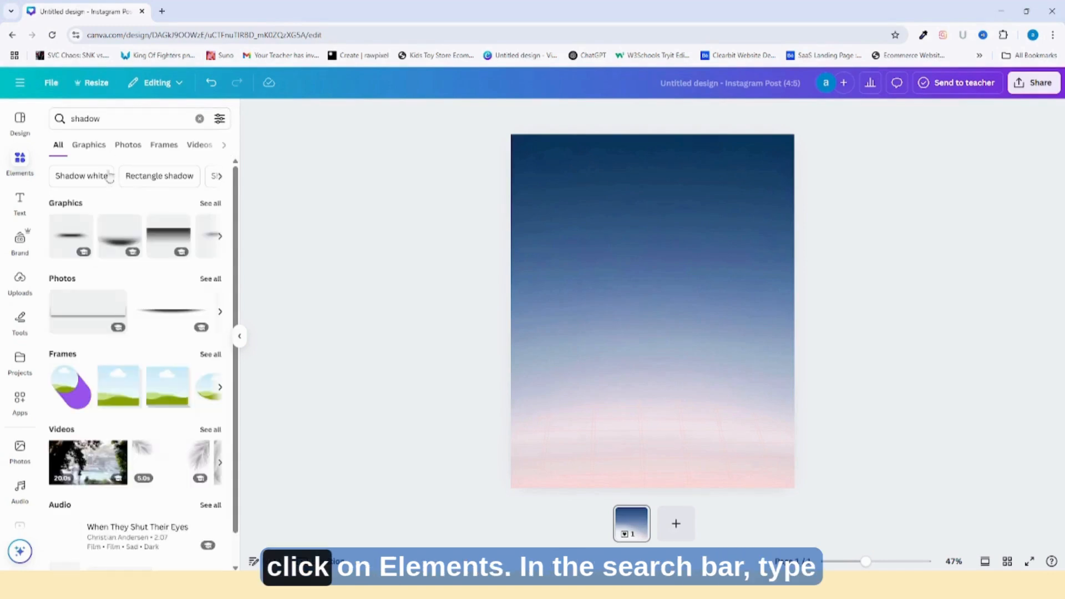
click(89, 144)
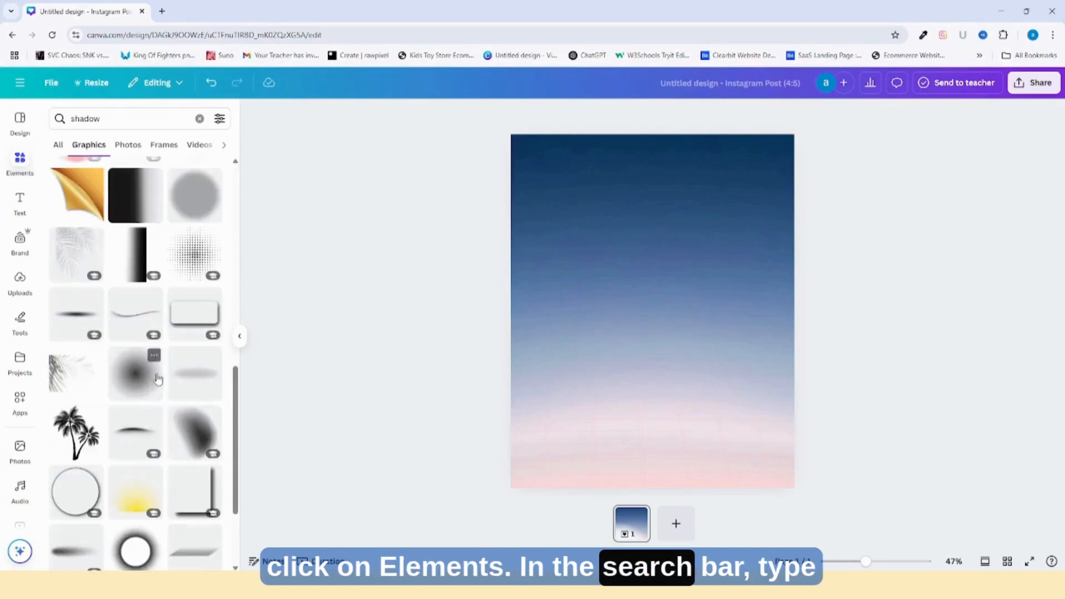
Add the thin circular ring shadow graphic to the page
scroll(147, 499, down, 2)
scroll(147, 525, down, 3)
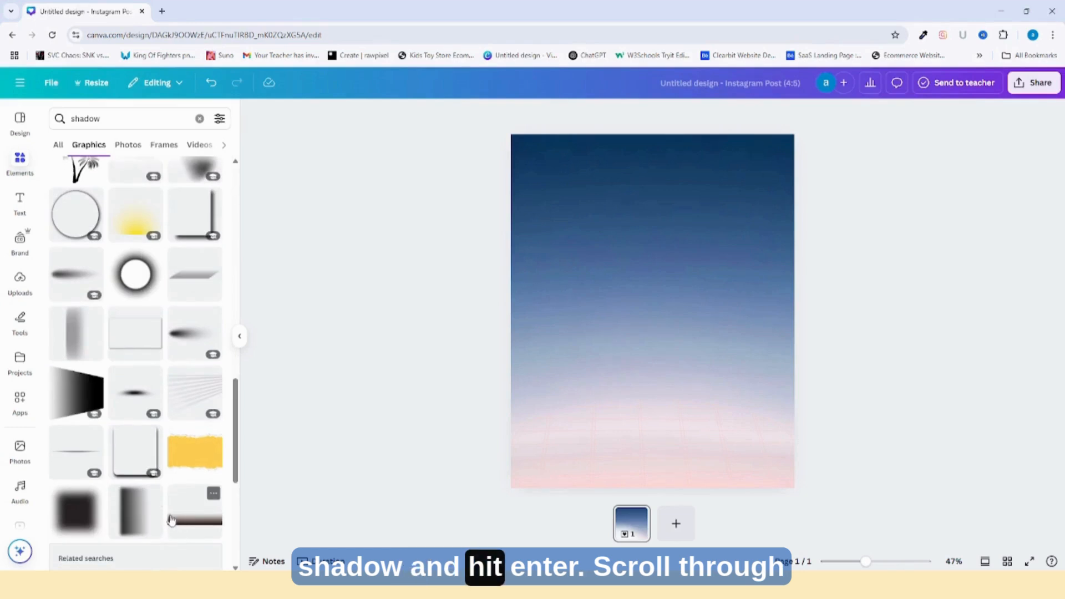
click(93, 195)
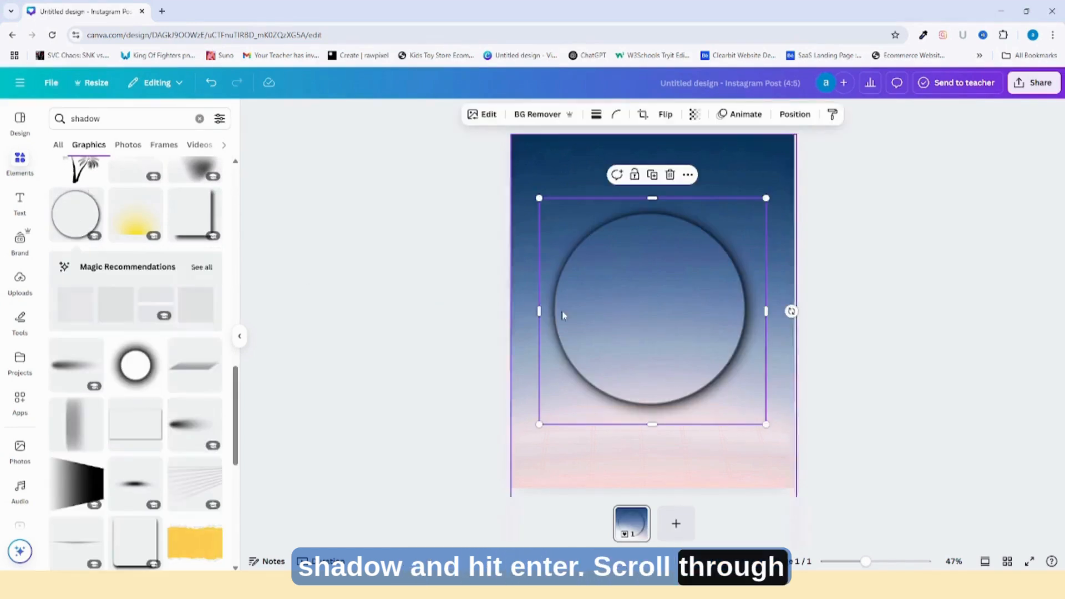
Shrink the ring shadow slightly and centre it horizontally, just above the middle of the page
click(678, 368)
drag(677, 367, 680, 370)
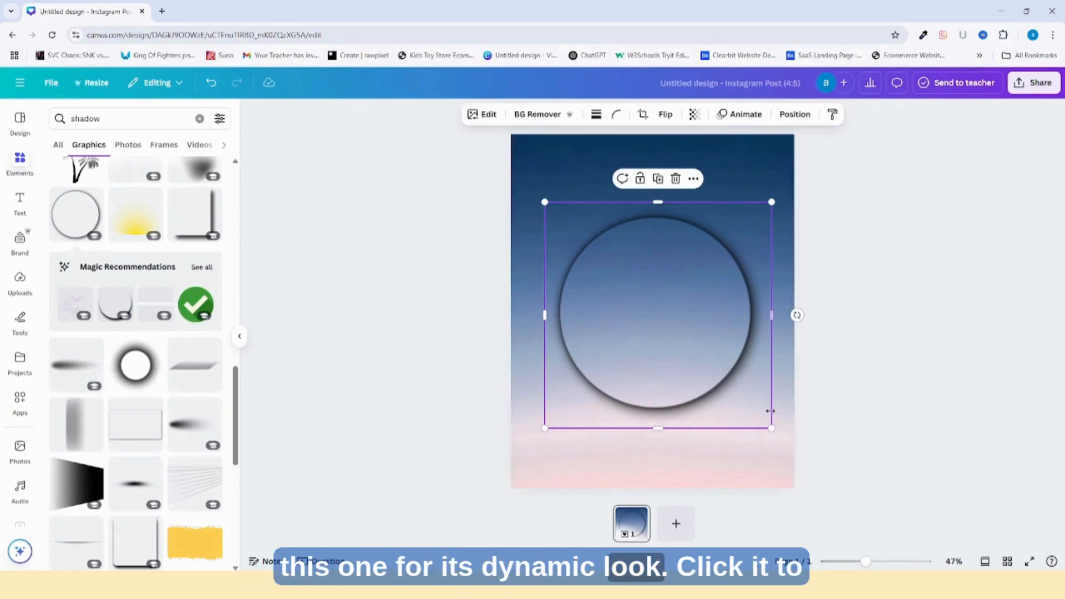
drag(772, 428, 757, 410)
mouse_move(677, 358)
mouse_down()
mouse_move(682, 373)
mouse_move(697, 373)
mouse_move(687, 351)
mouse_up()
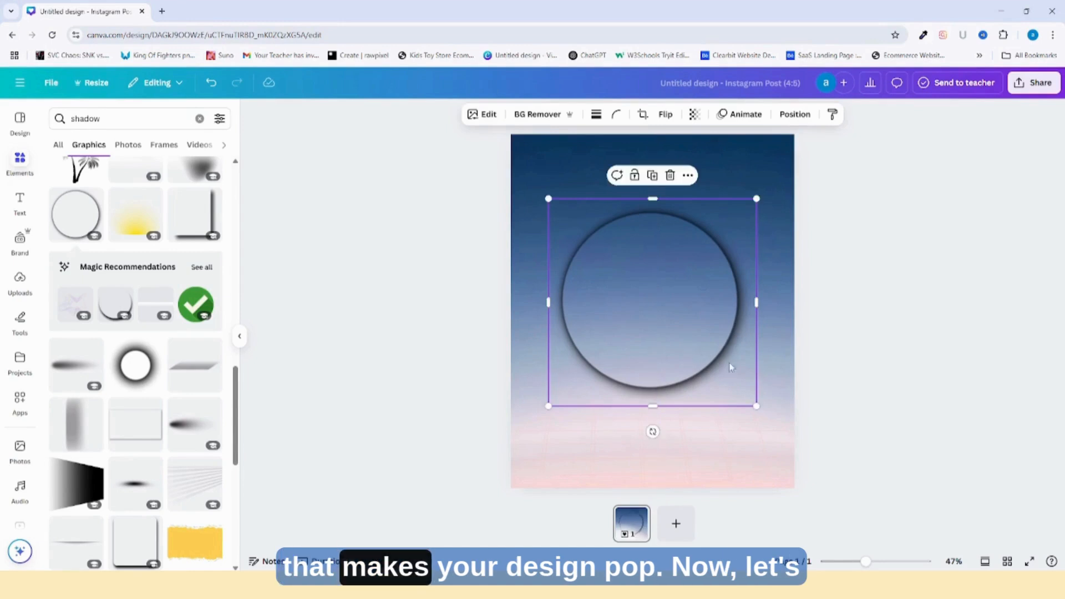
click(773, 381)
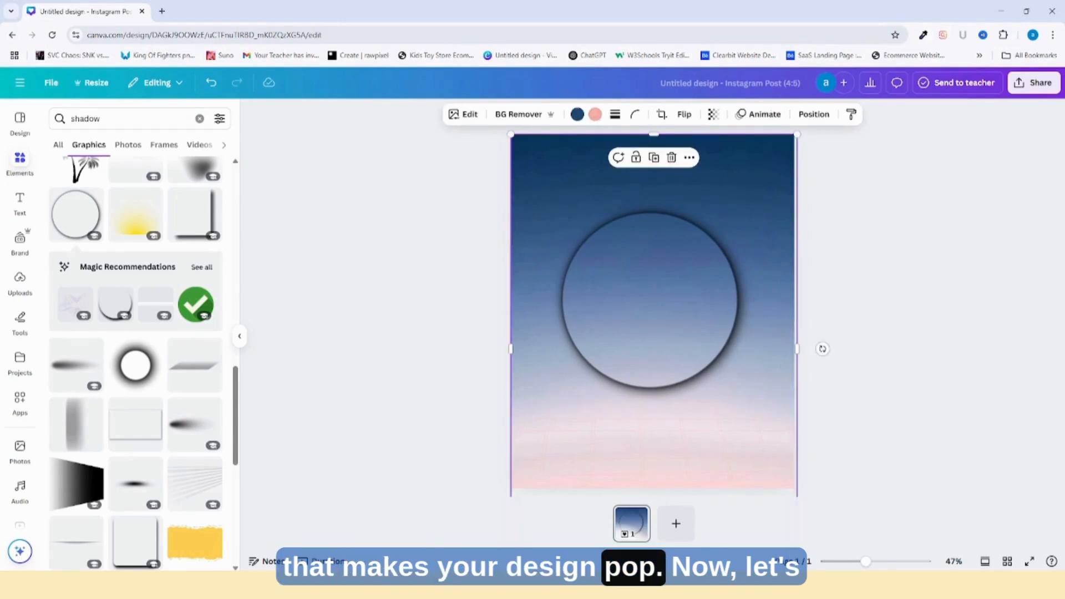
Replace the elements search with "white podium for product"
click(113, 116)
key(BackSpace)
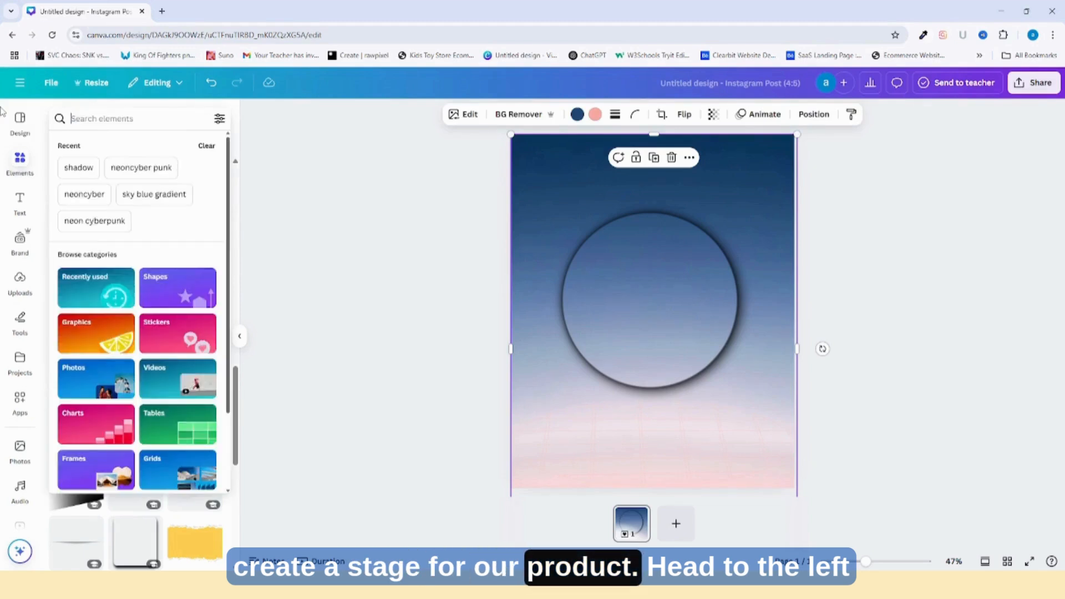
text(whi)
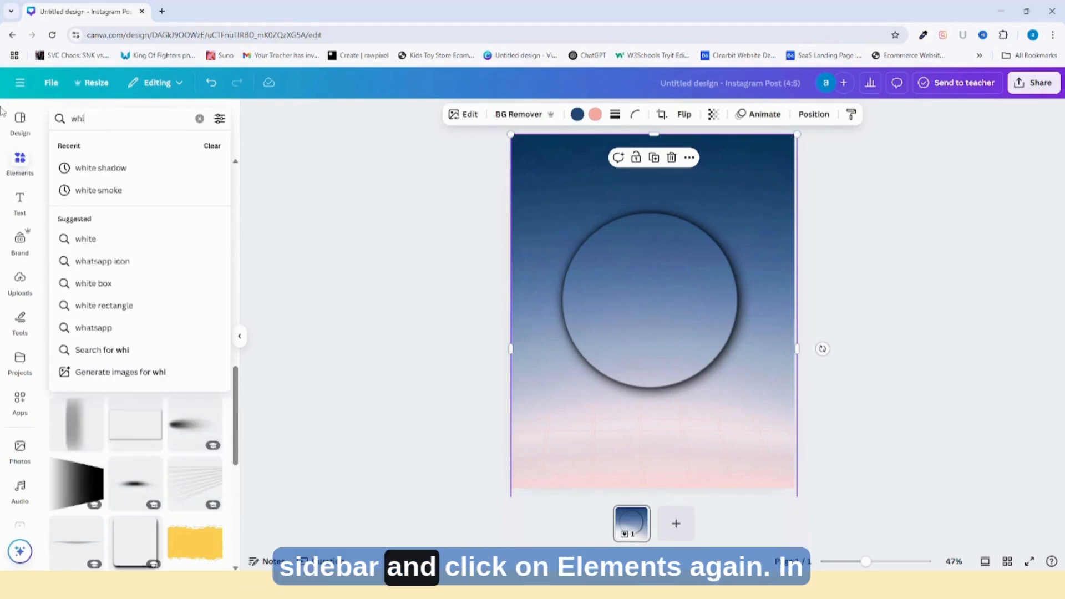
text(te)
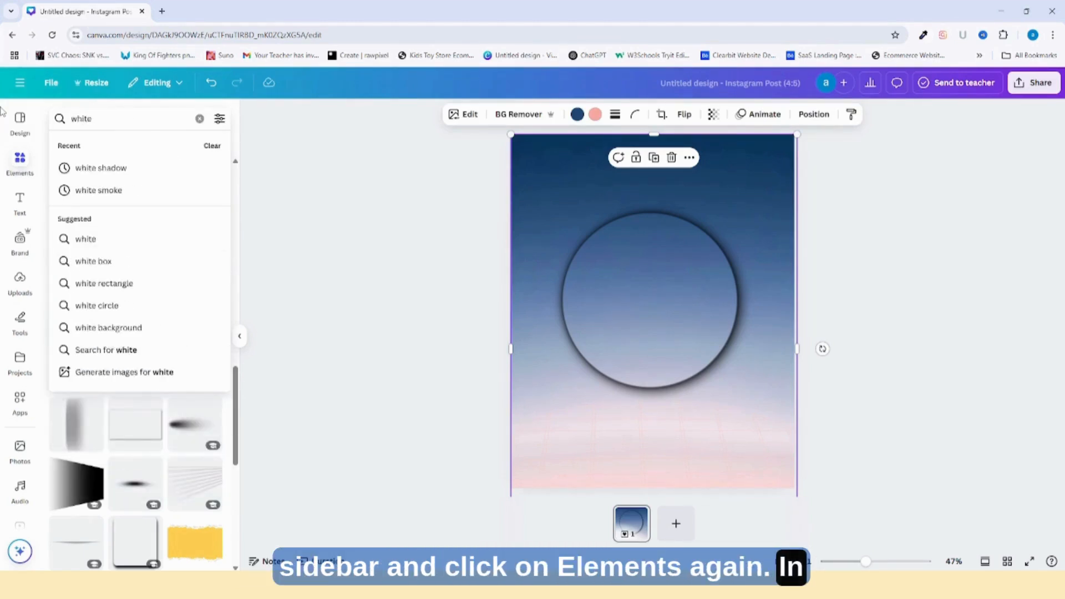
text( podi)
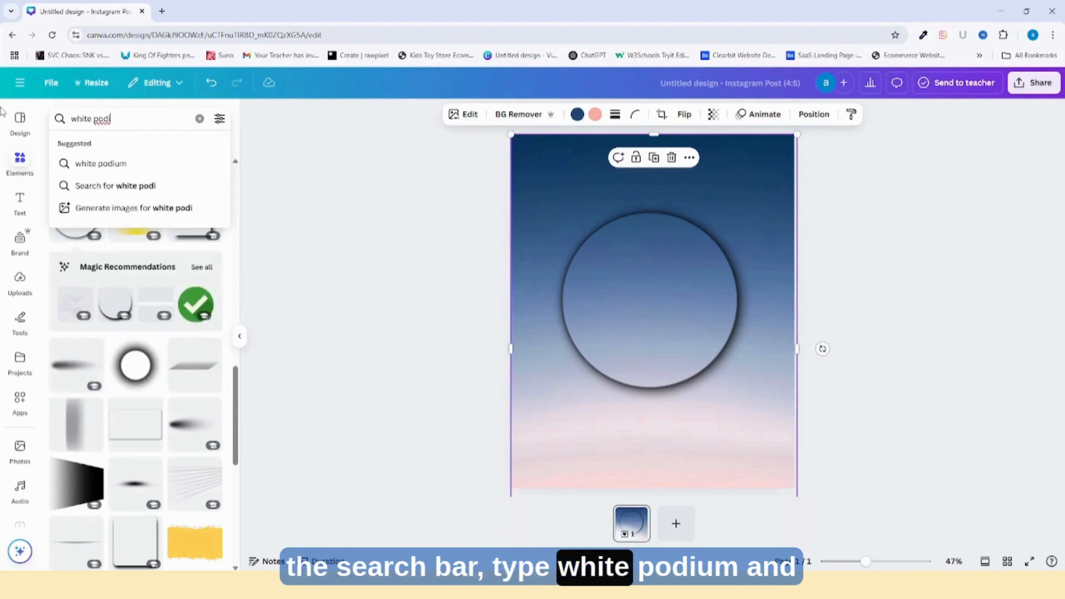
text(um for)
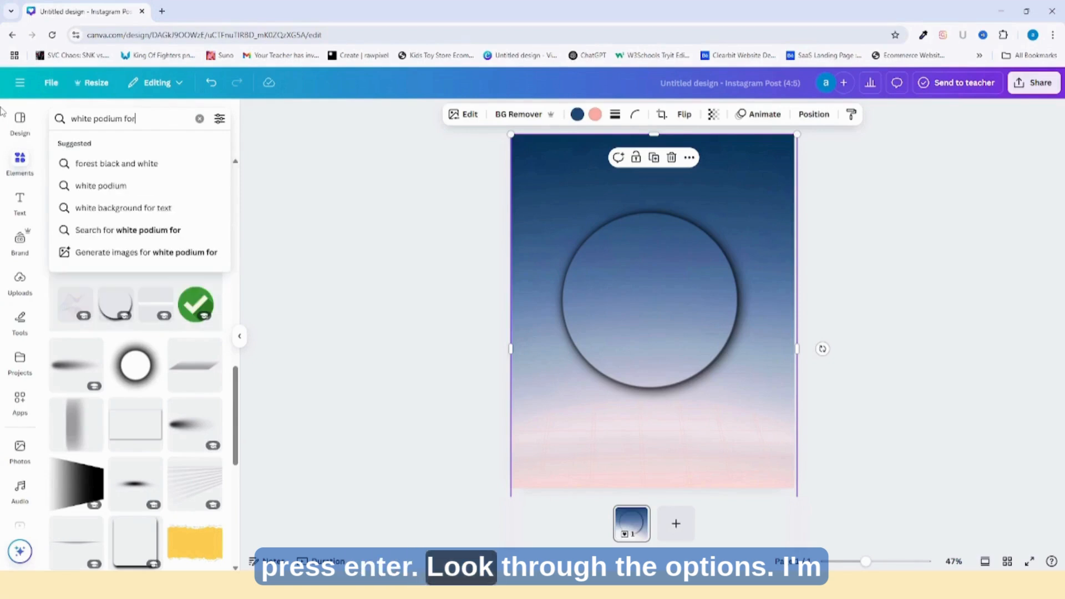
text( product)
key(Return)
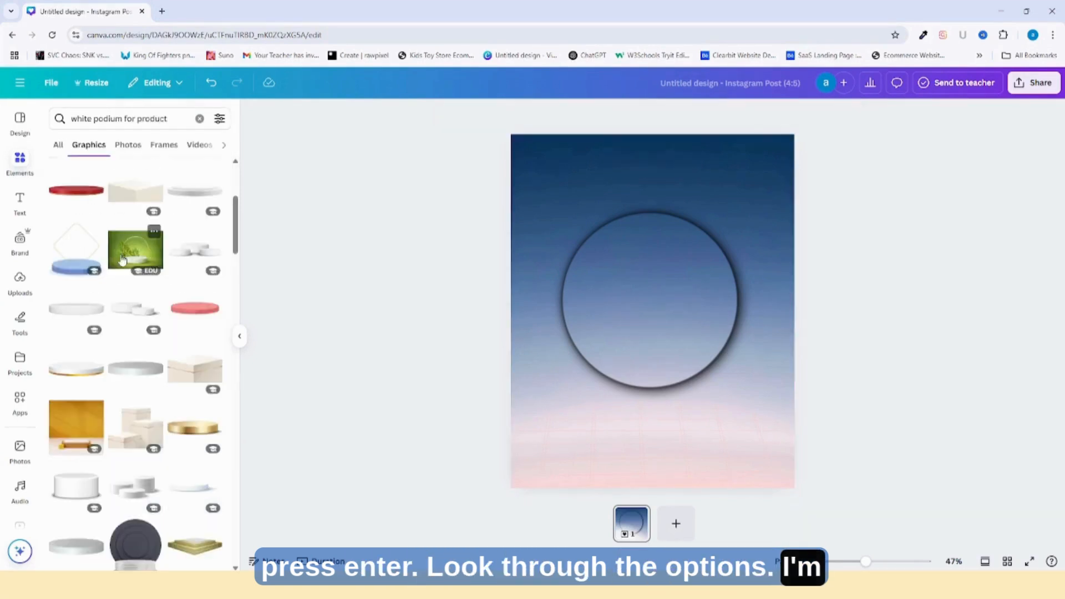
Add the two-tier round white podium graphic, shrink it slightly and centre it just below the ring shadow
click(201, 250)
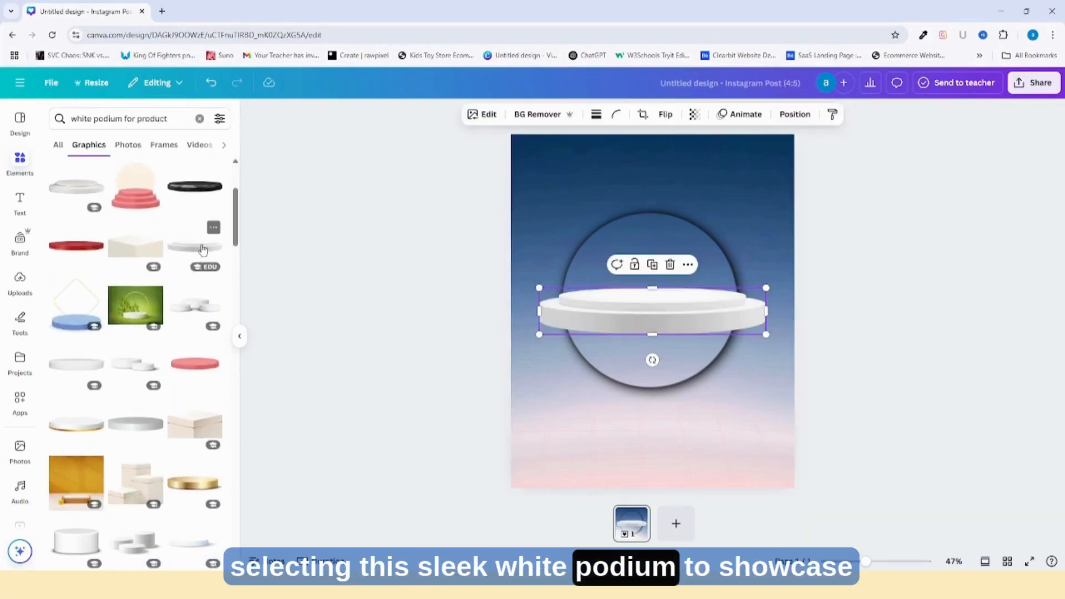
drag(699, 324, 696, 428)
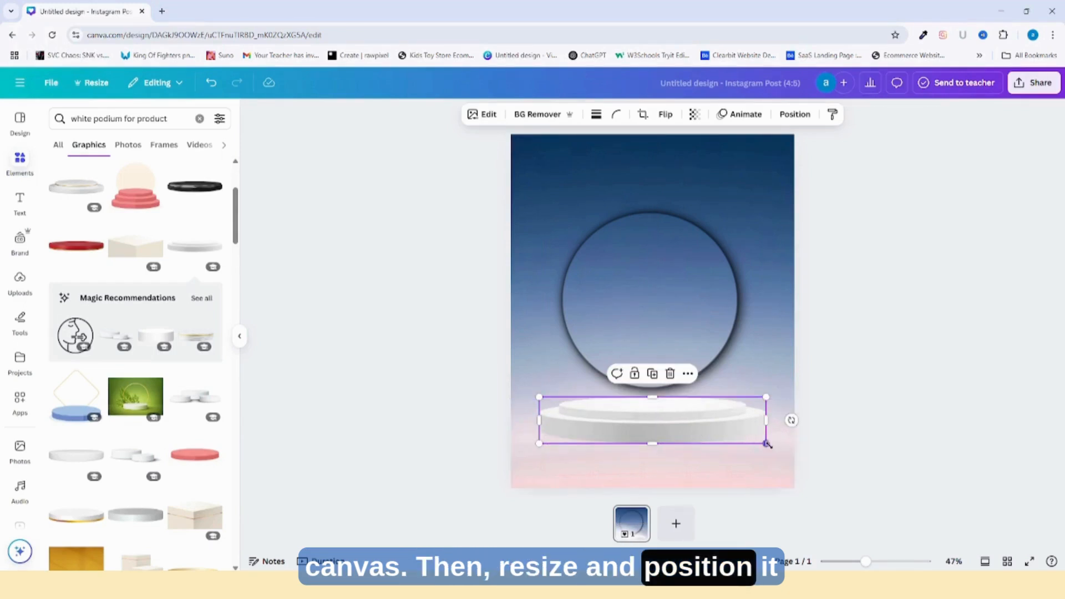
drag(766, 443, 704, 428)
click(768, 358)
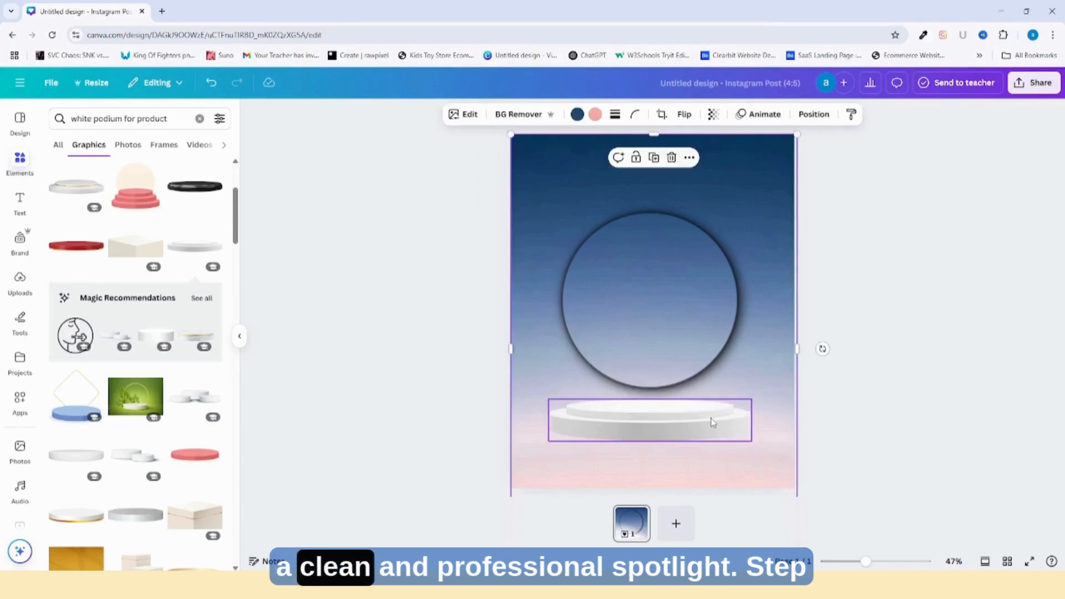
click(702, 416)
click(766, 352)
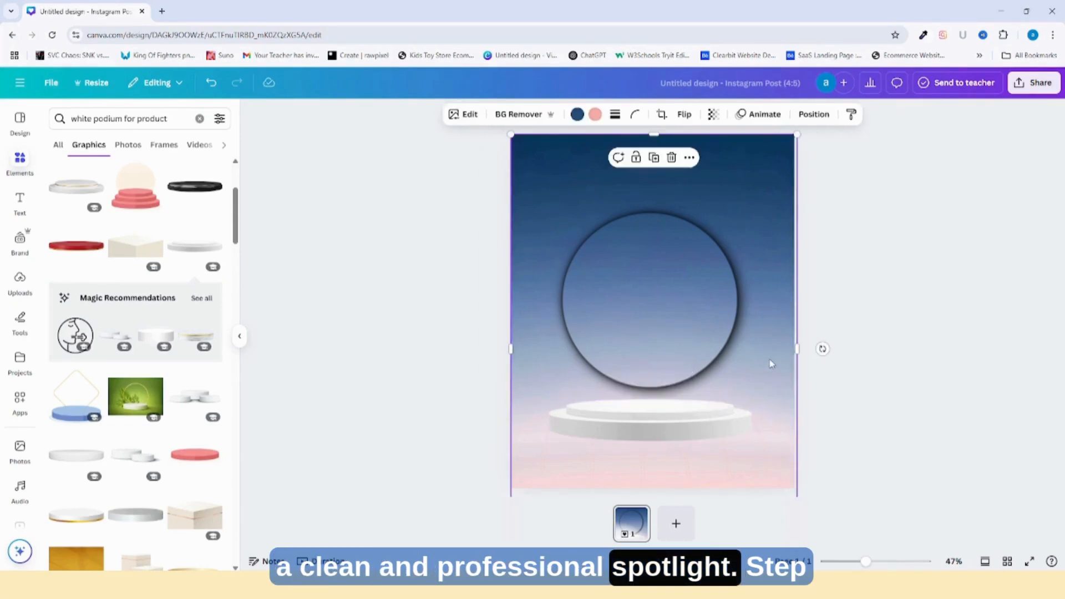
drag(866, 562, 866, 562)
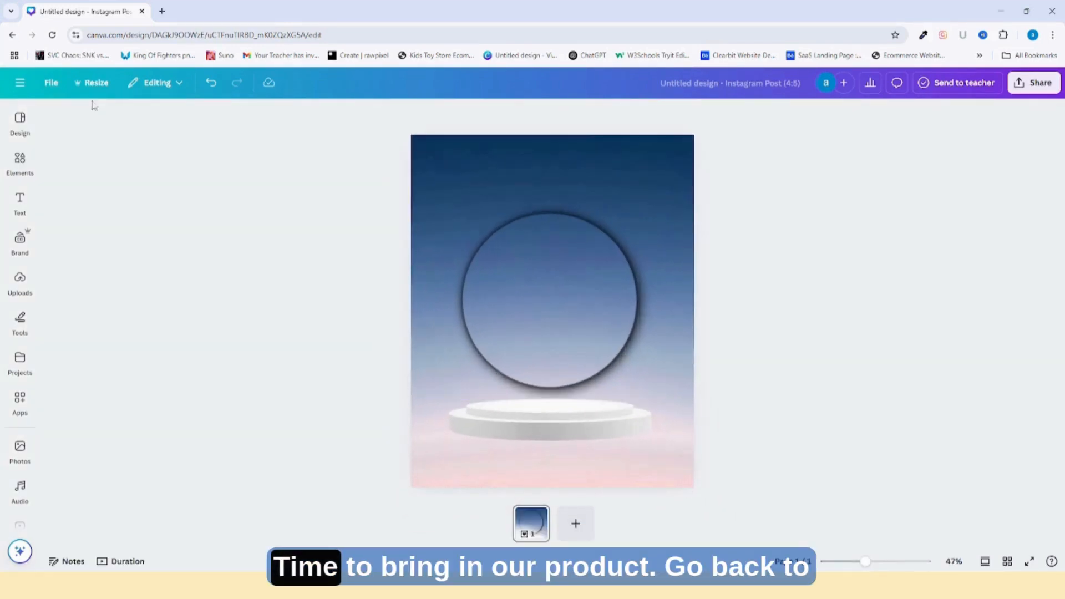
Search the elements for "watch" and show only the photos
click(16, 166)
click(131, 120)
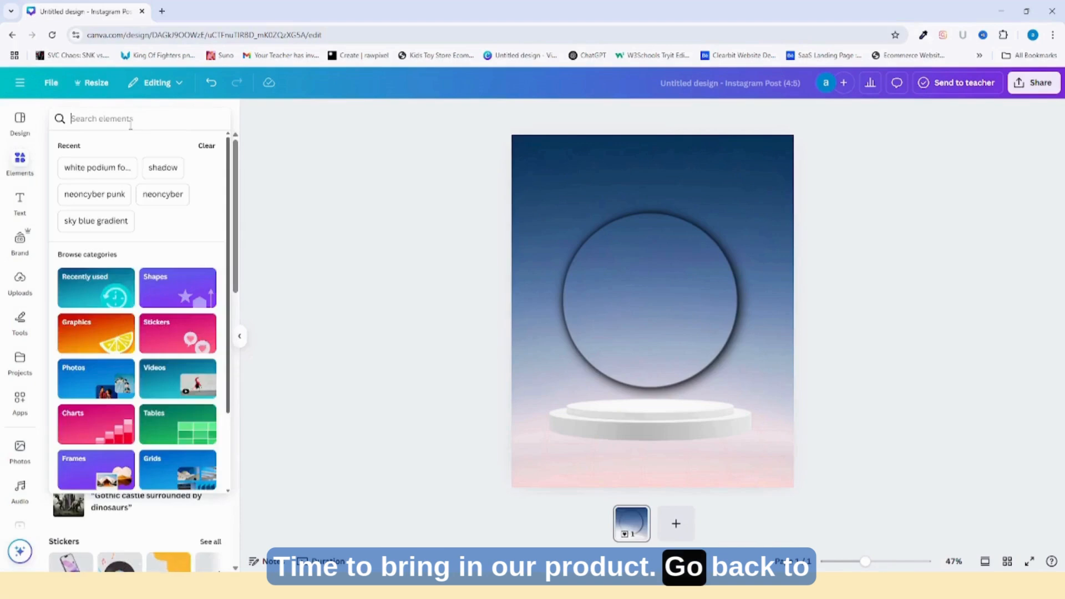
text(watc)
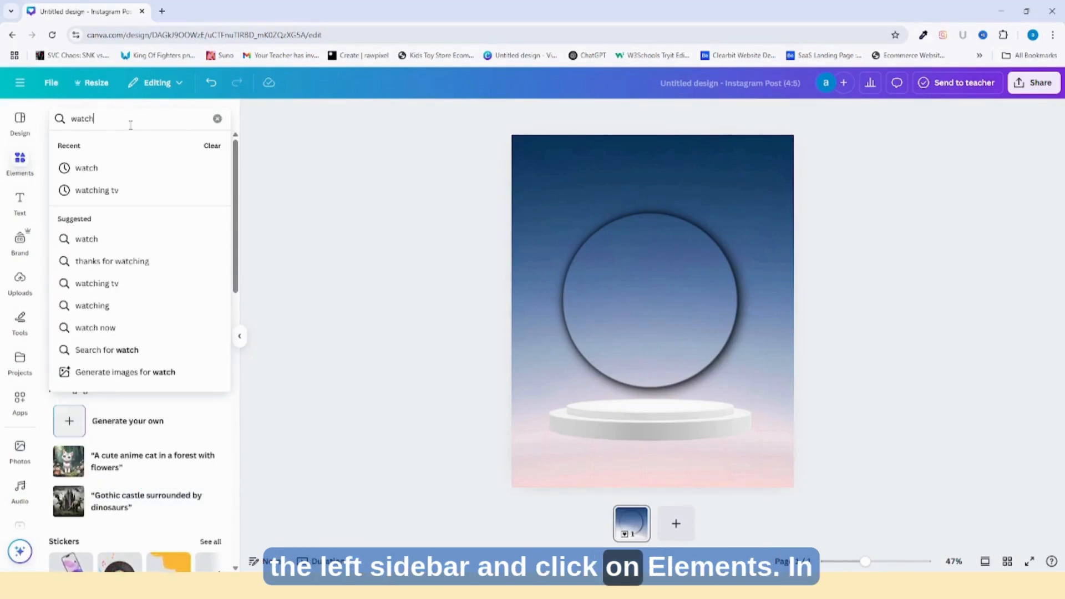
text(h)
key(Return)
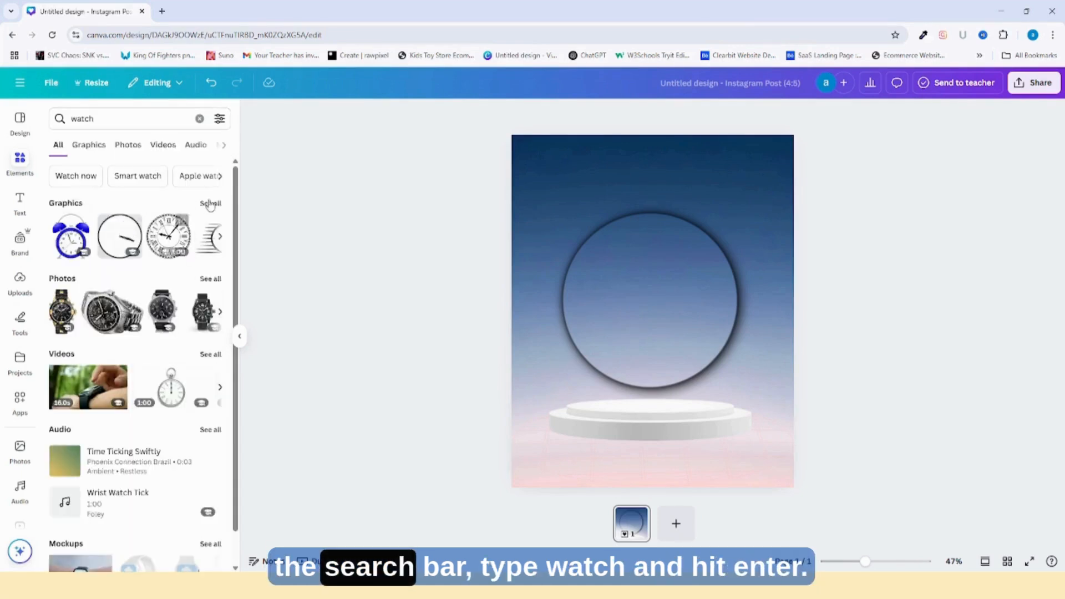
click(138, 151)
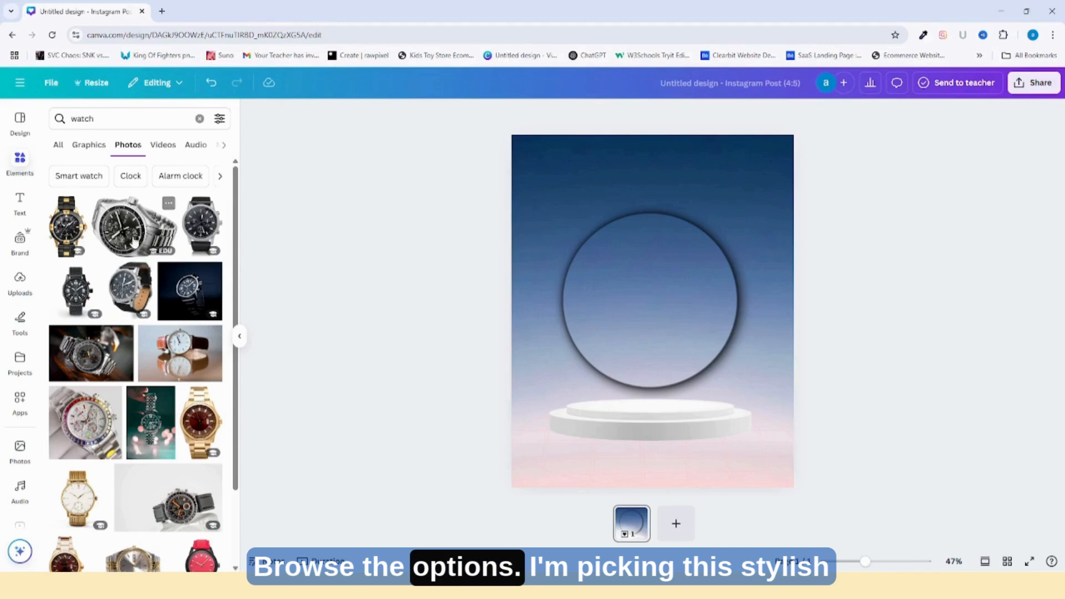
Add the silver chronograph watch photo, tilt it upright, shrink it and place it inside the ring just above the podium
click(134, 241)
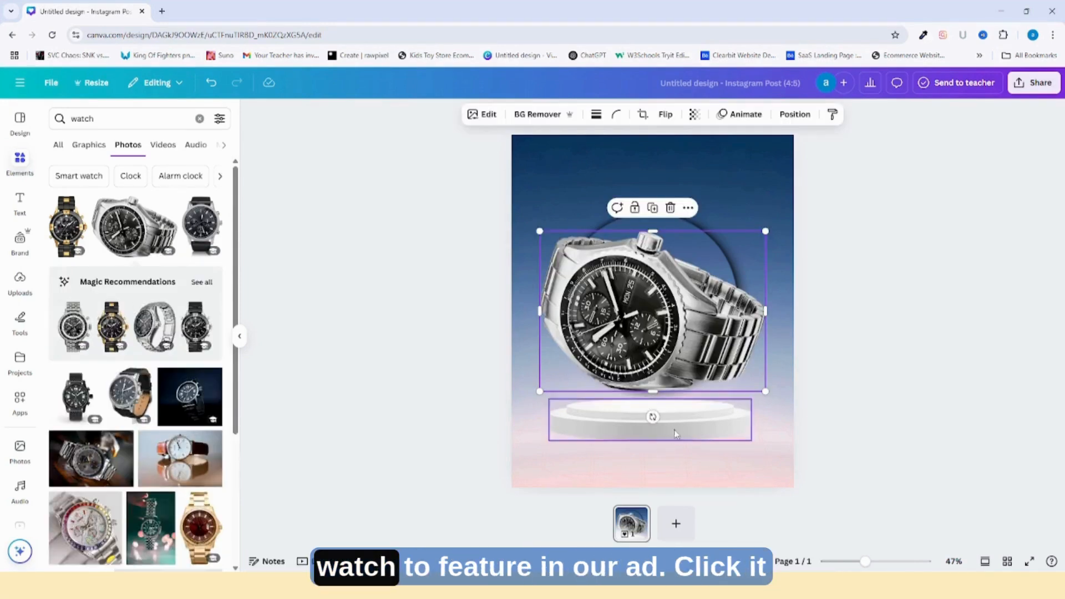
drag(654, 416, 567, 374)
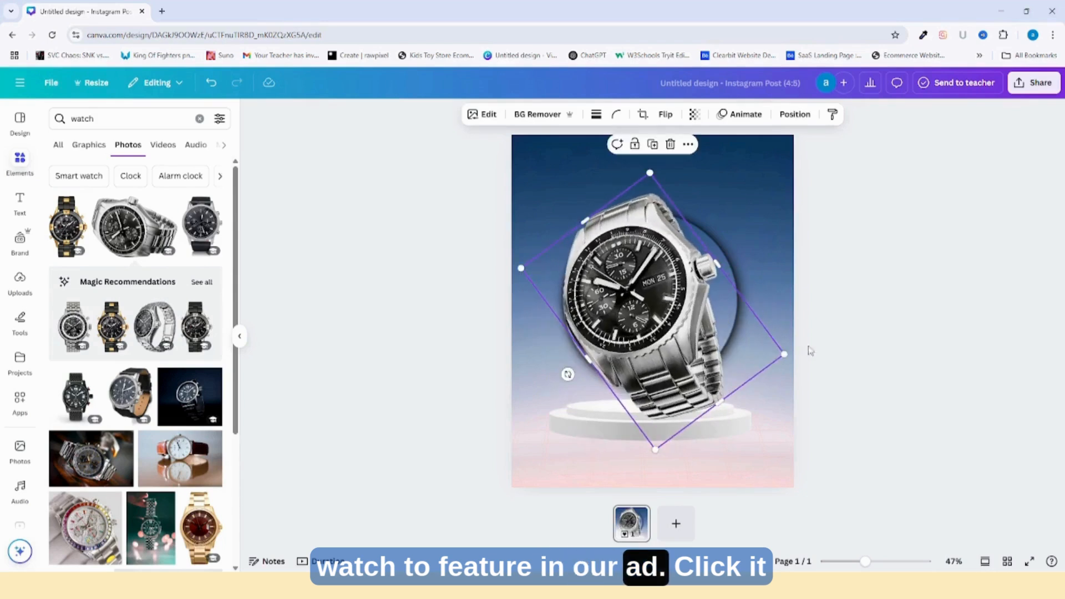
drag(786, 355, 732, 337)
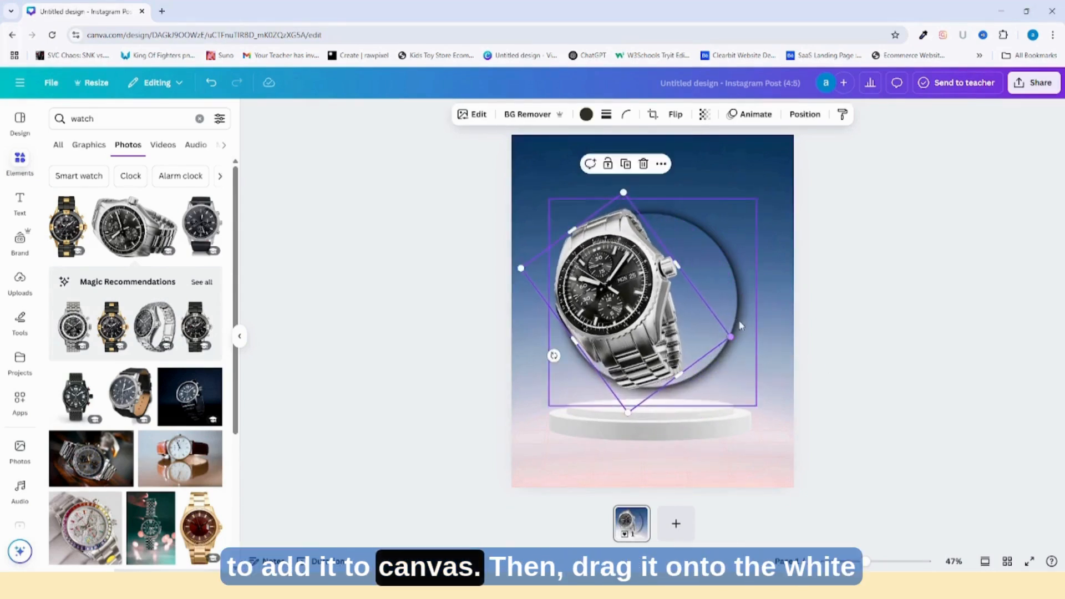
drag(656, 325, 679, 336)
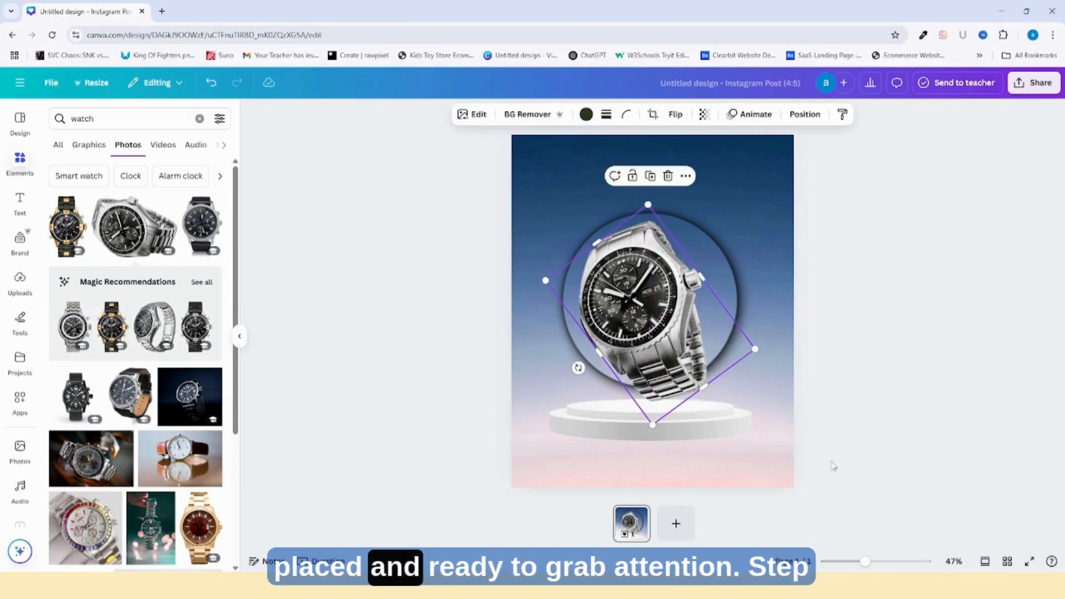
click(874, 467)
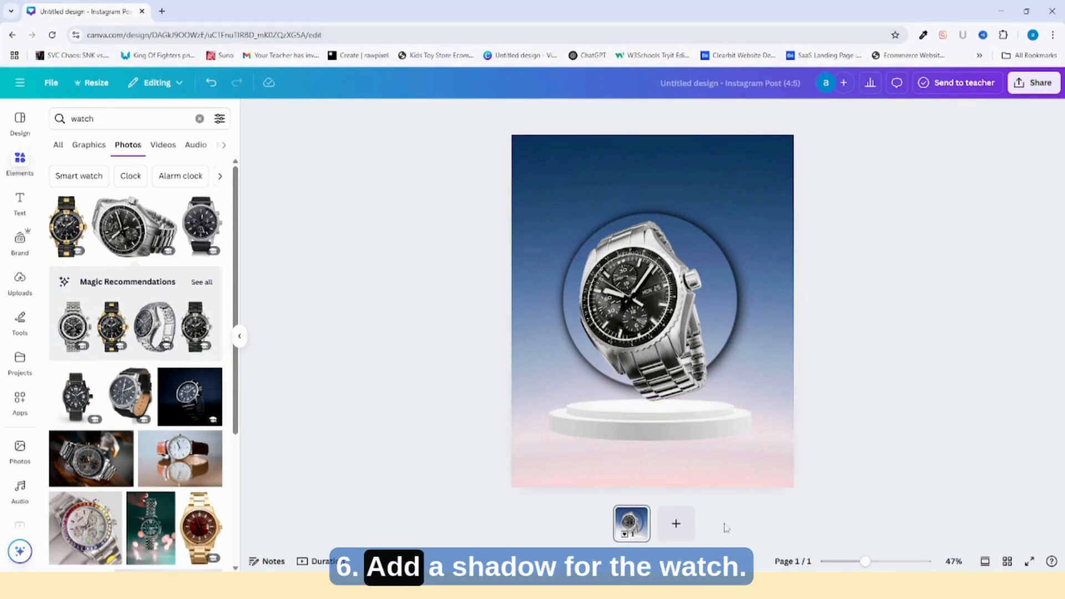
Replace the elements search with "shadow" and show only the graphics
click(126, 123)
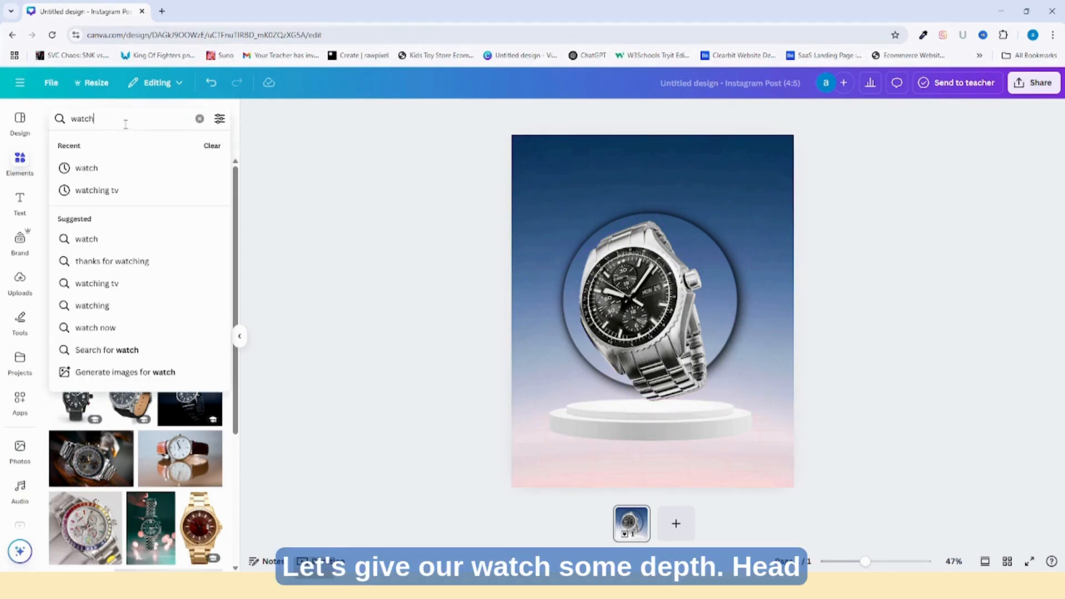
text(sha)
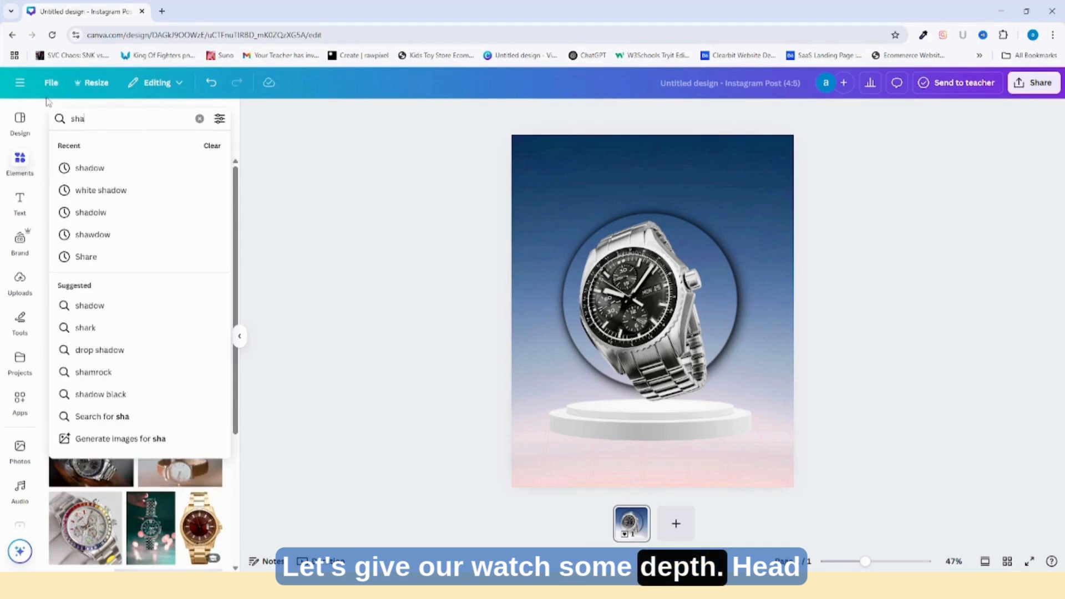
text(dow)
key(Return)
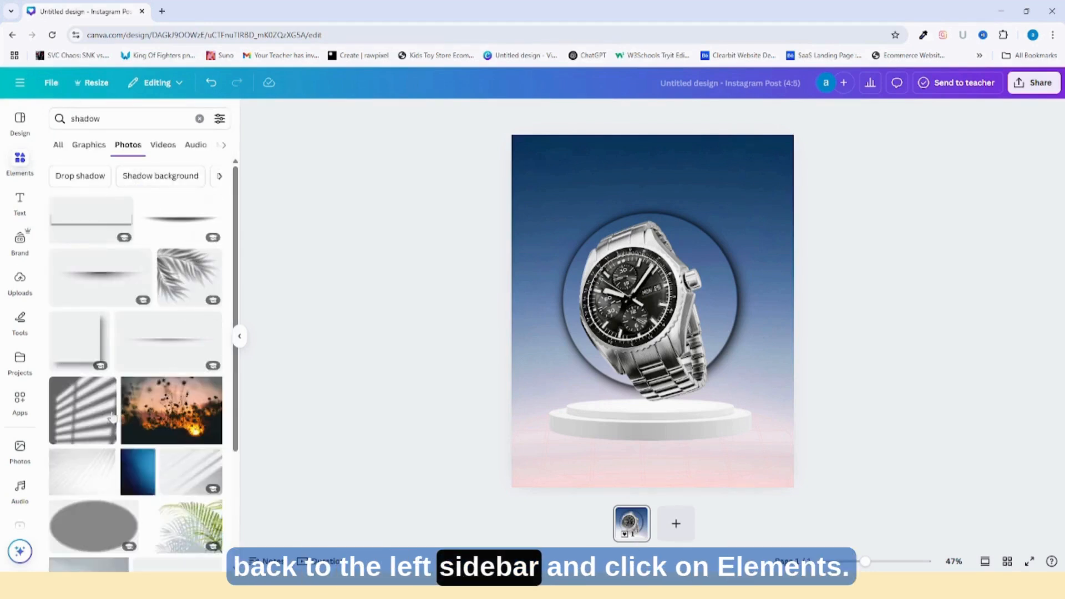
scroll(111, 417, down, 10)
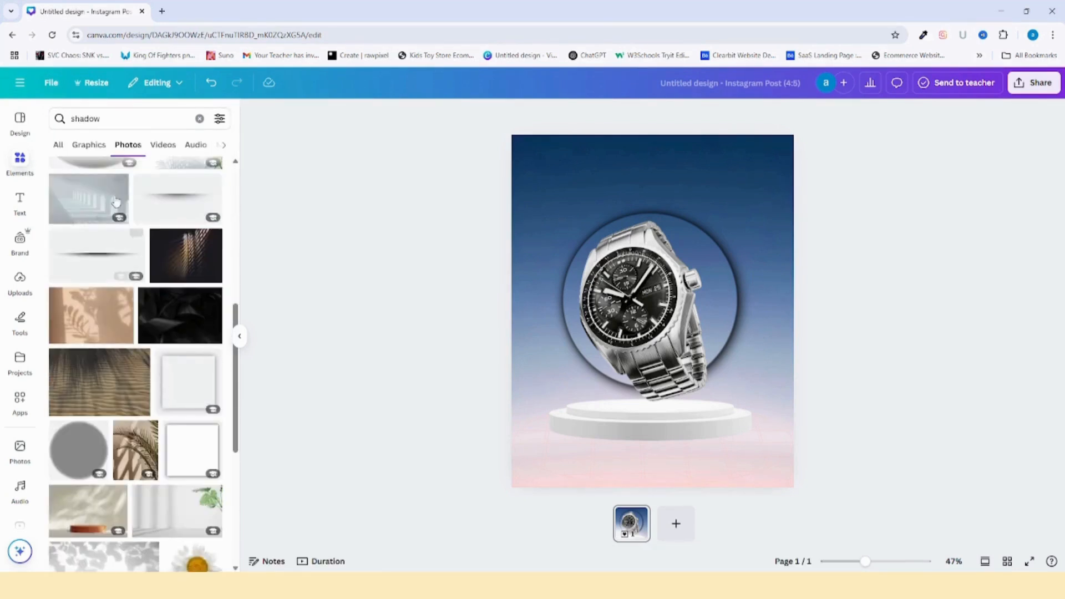
click(90, 145)
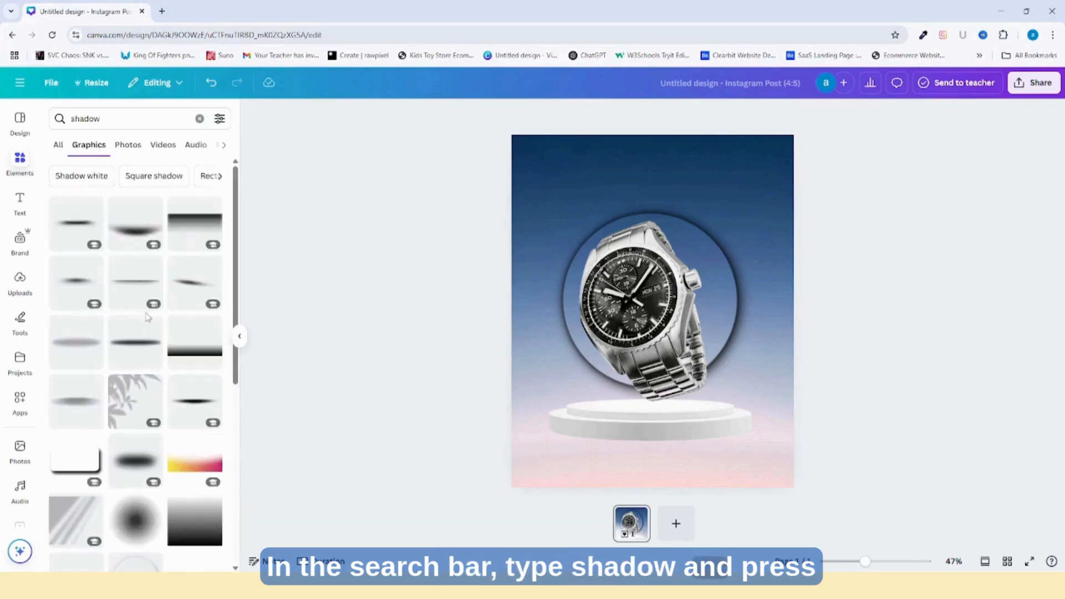
scroll(147, 322, down, 1)
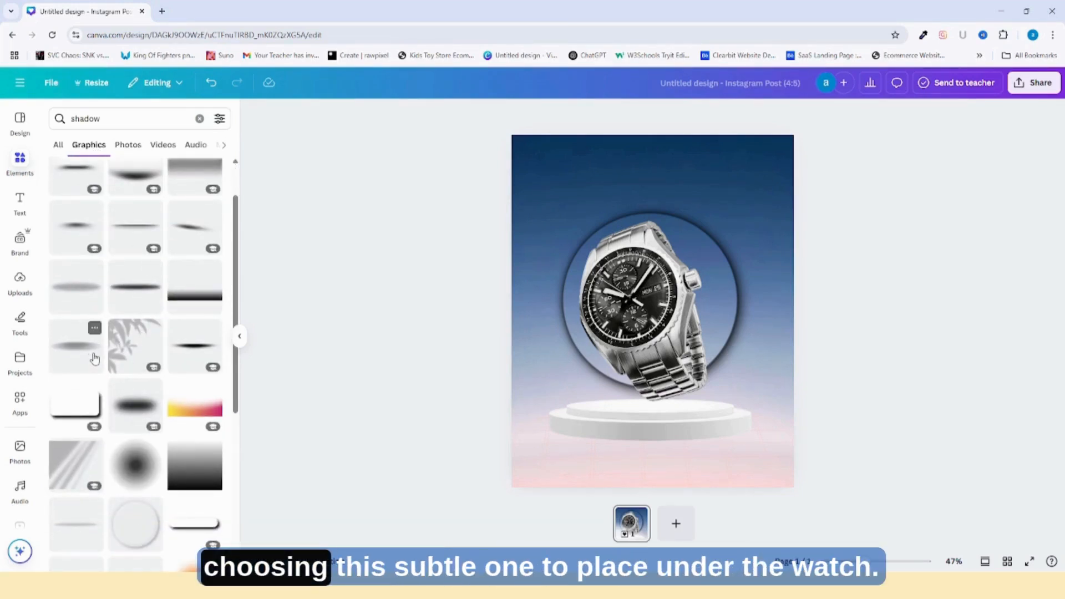
Add the soft grey oval shadow graphic, shrink it to a small strip and place it on the podium directly beneath the watch
click(84, 358)
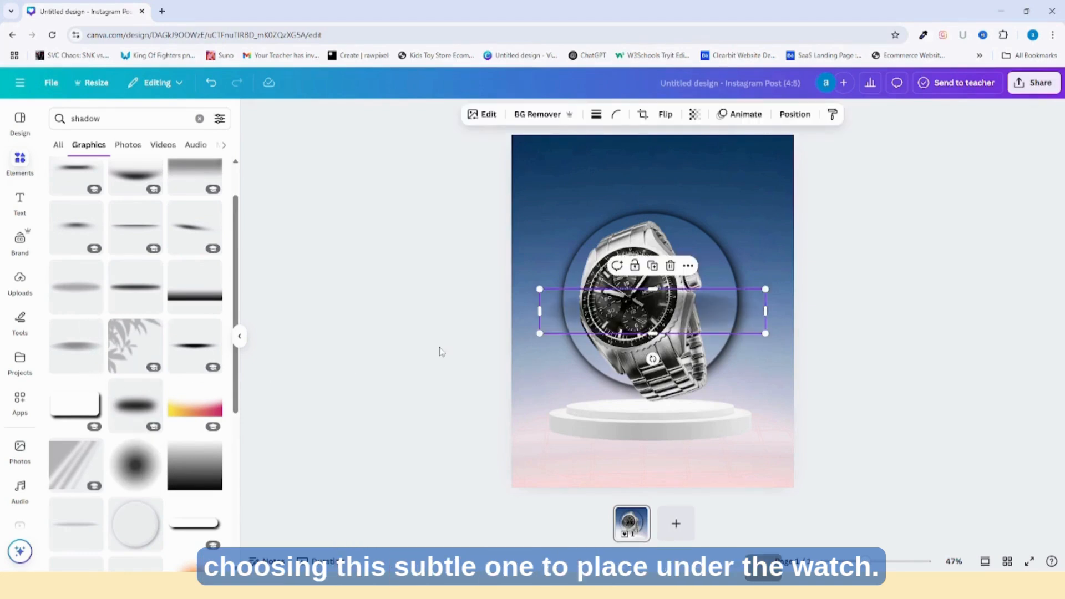
drag(537, 288, 724, 404)
drag(671, 438, 670, 439)
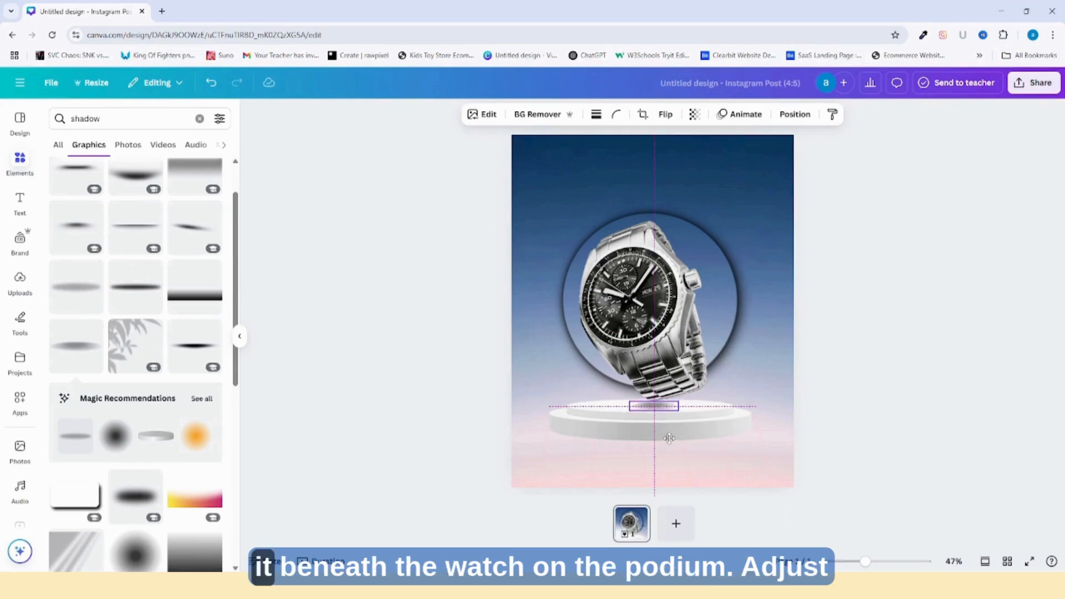
drag(678, 401, 681, 400)
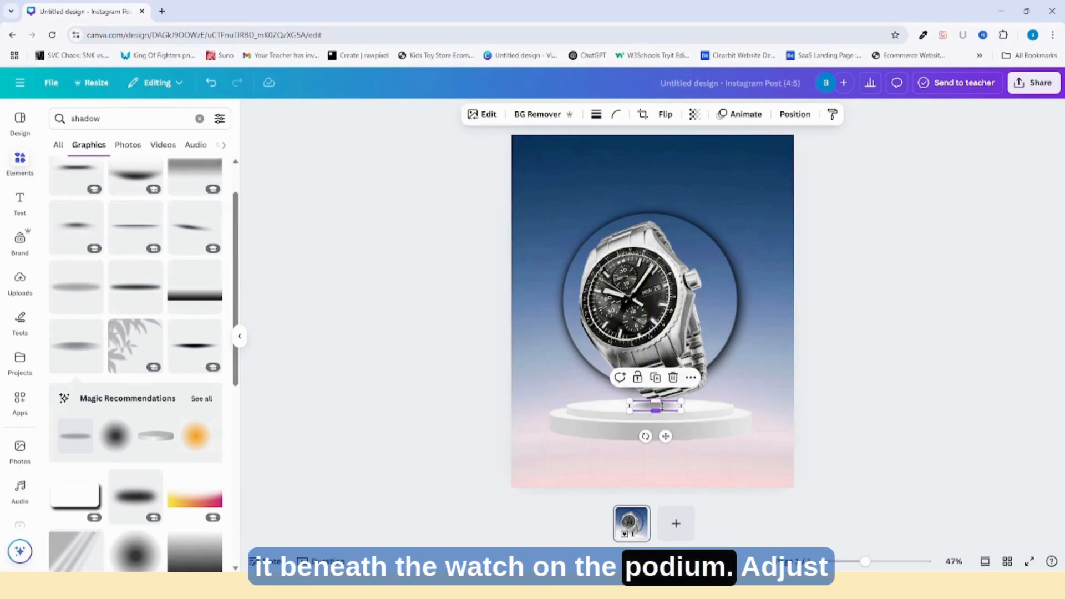
Reorder the layers so that the watch sits in front of the small oval shadow
click(795, 114)
click(187, 141)
drag(140, 249, 139, 213)
click(841, 463)
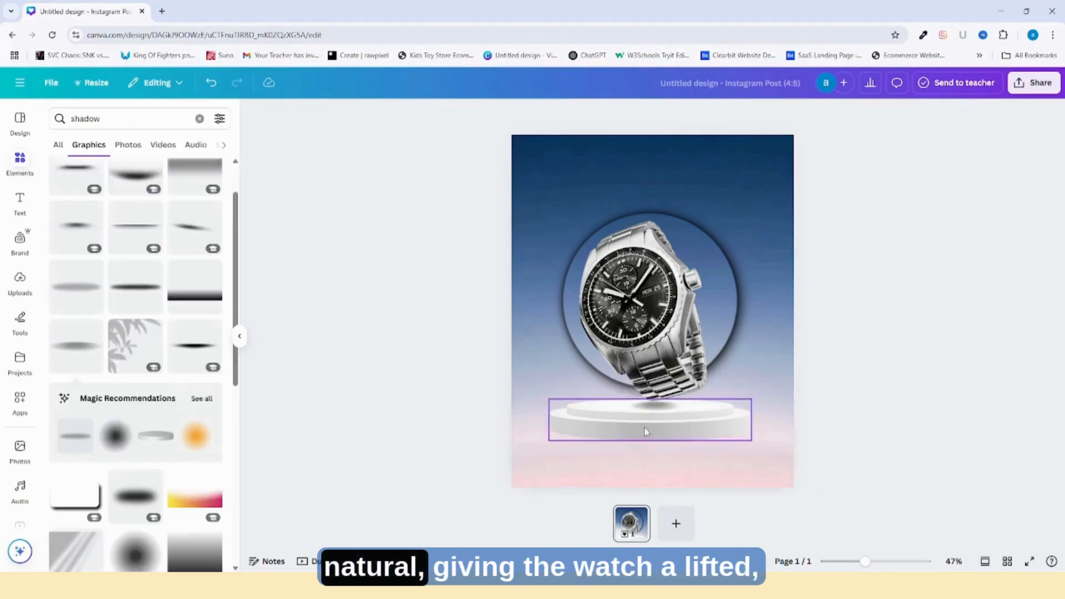
Fine-tune the watch's position and size inside the ring above the podium
click(638, 301)
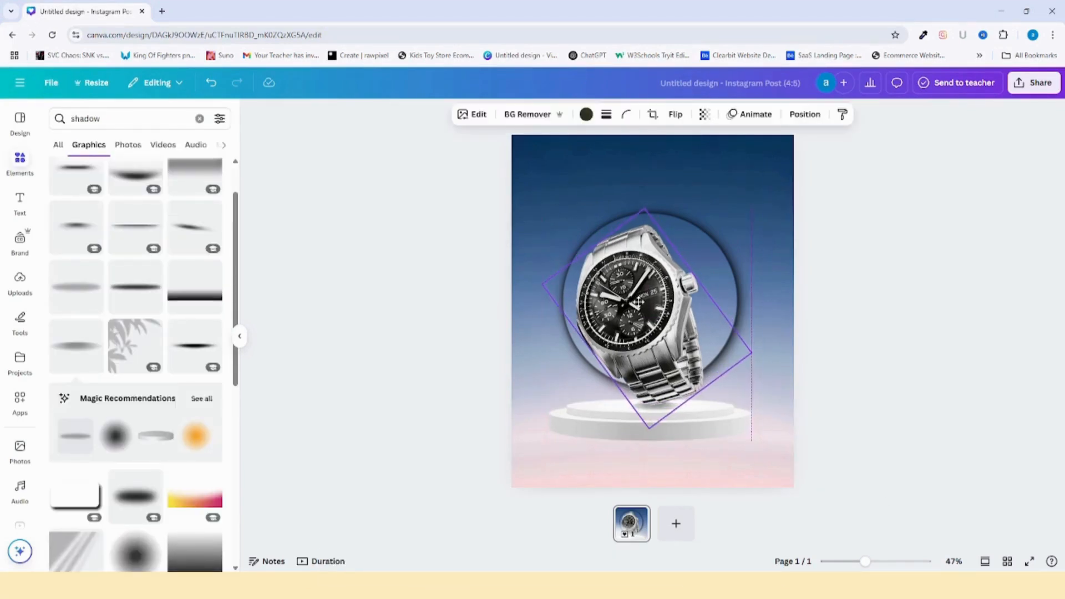
drag(638, 301, 642, 299)
drag(649, 207, 648, 199)
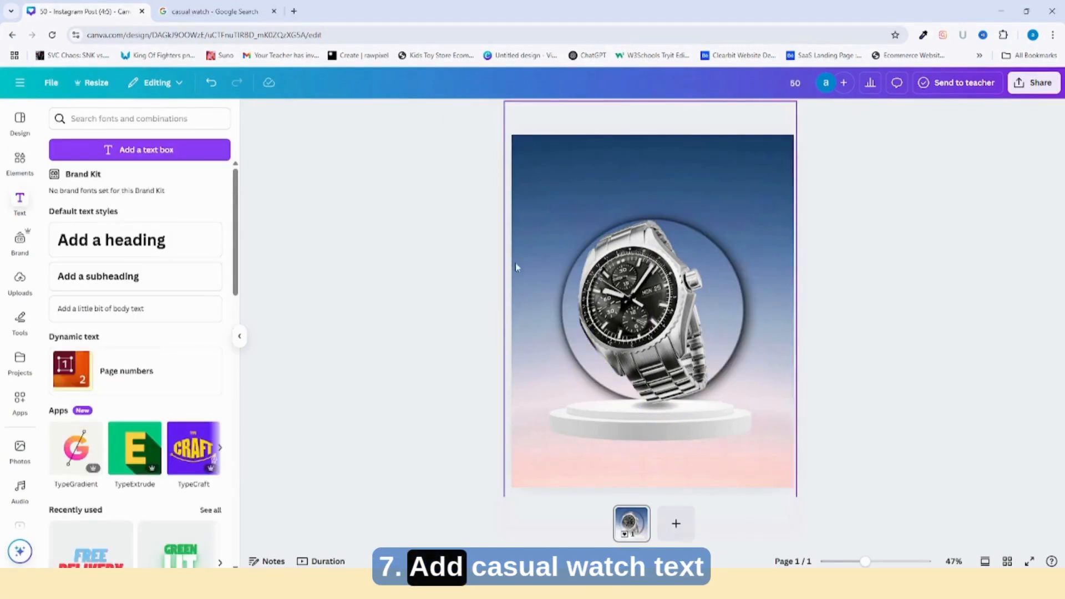
Add the heading "casual watch", enlarge it to about size 98.7 and centre it above the watch
click(116, 250)
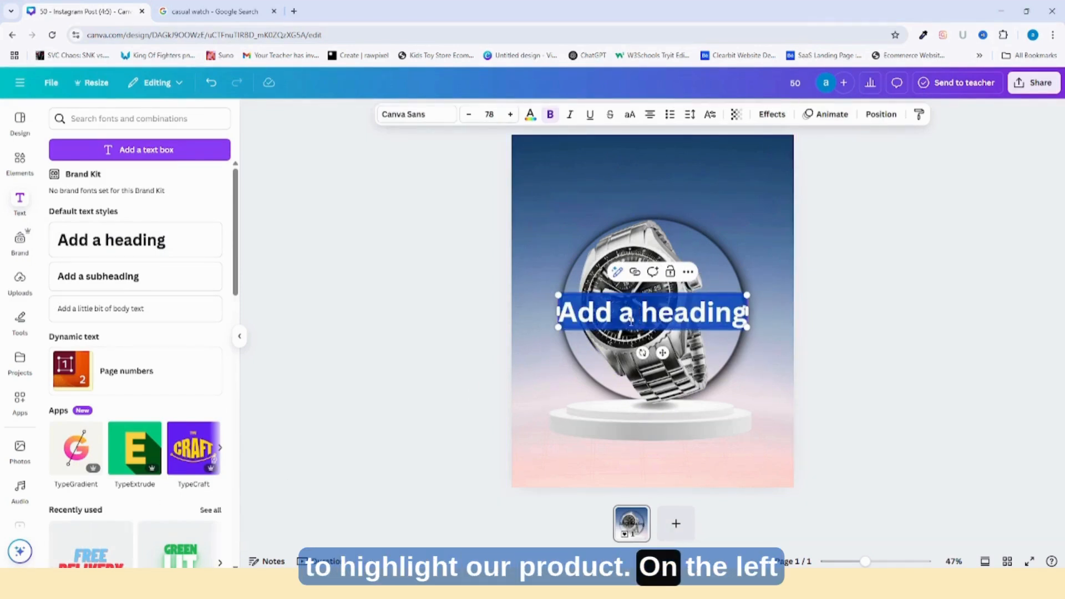
key(BackSpace)
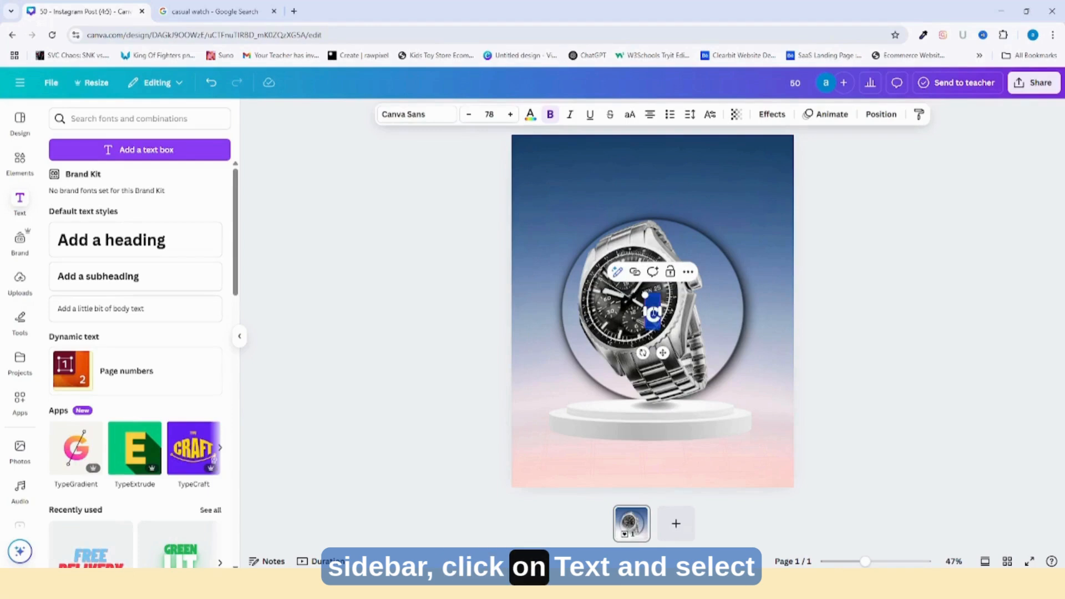
text(casual watch)
click(716, 326)
drag(716, 326, 766, 198)
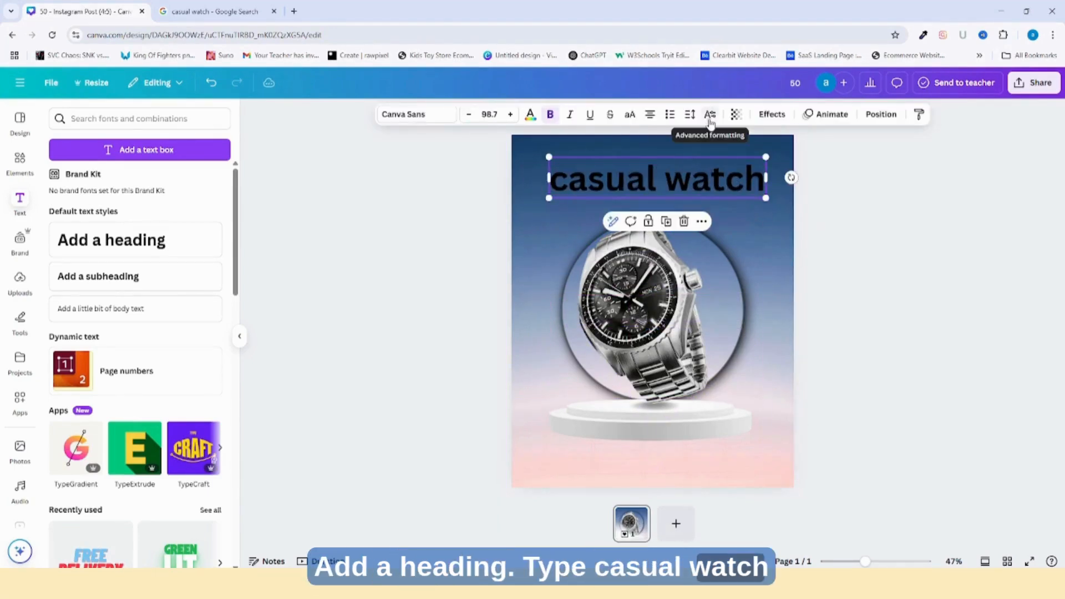
Convert the "casual watch" heading to uppercase and colour the whole text white
click(630, 114)
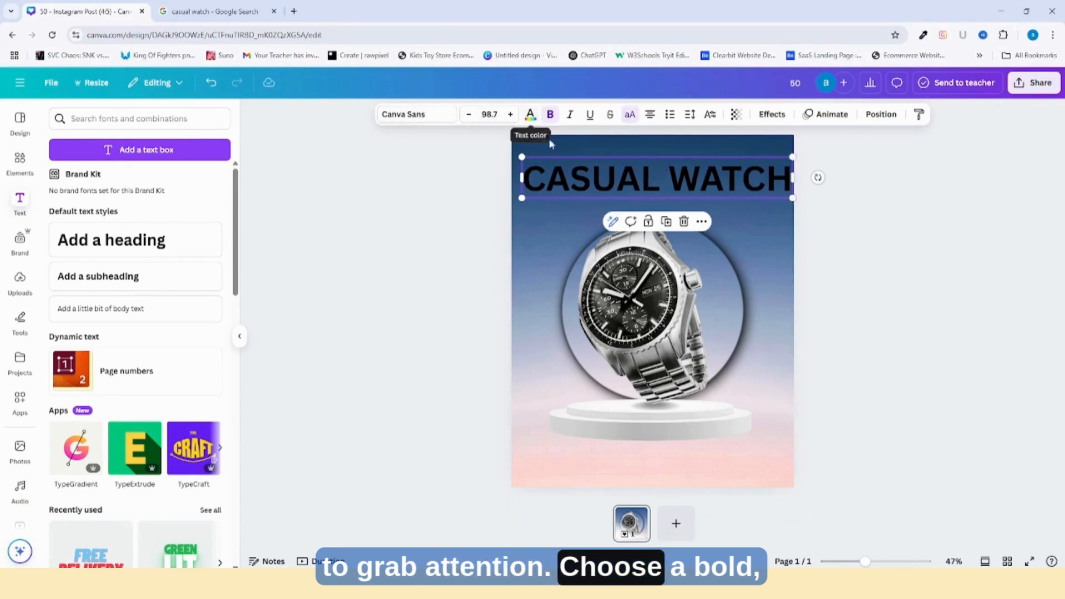
double_click(566, 178)
click(531, 114)
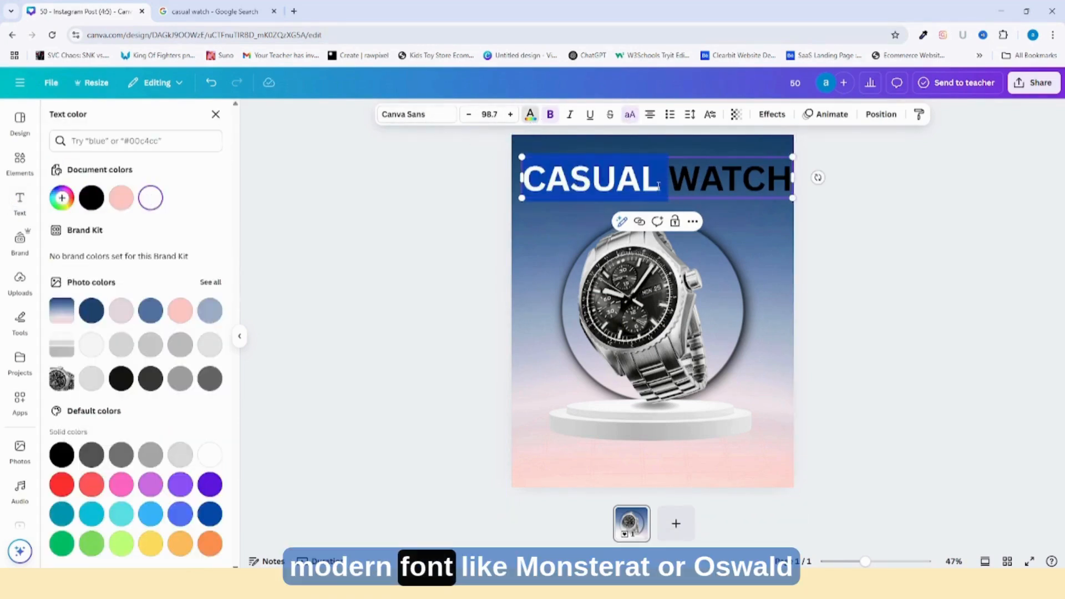
key(ctrl+a)
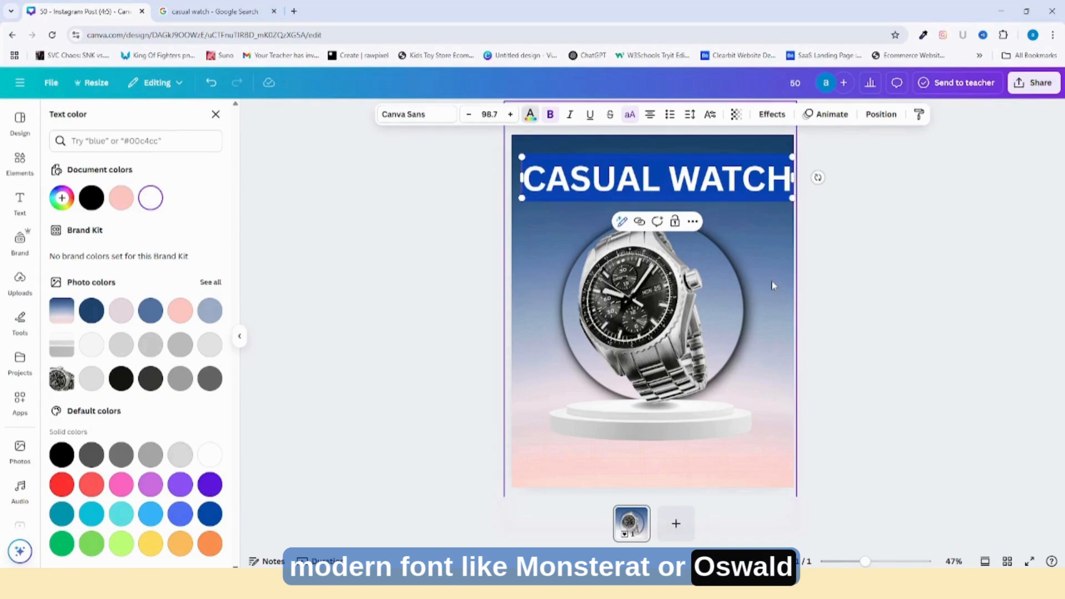
click(771, 281)
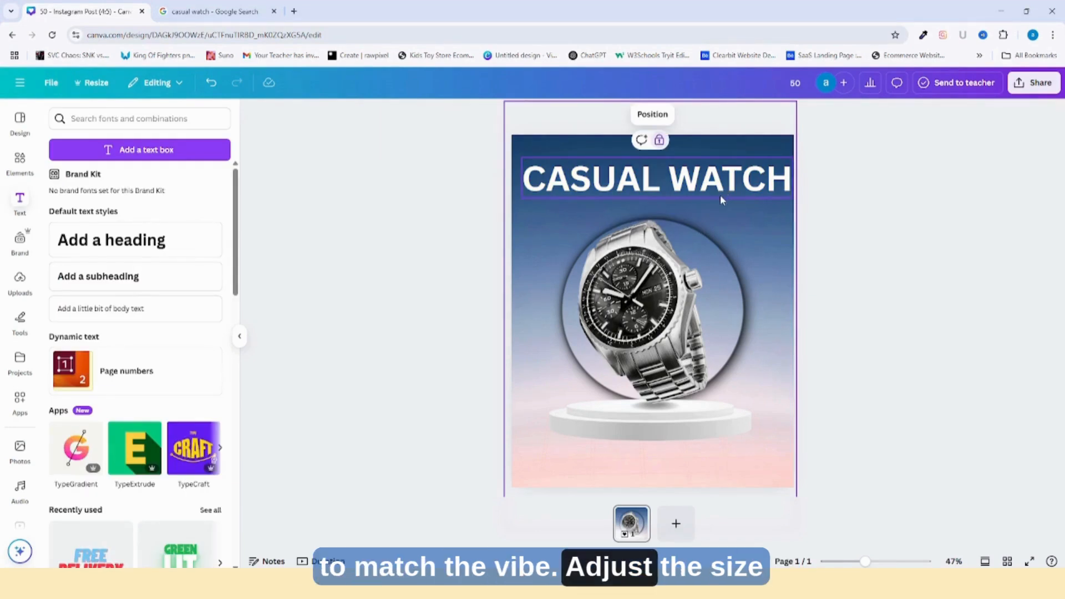
Shrink the white heading to about size 72.4 and centre it near the top edge of the design
click(593, 178)
drag(524, 196, 571, 191)
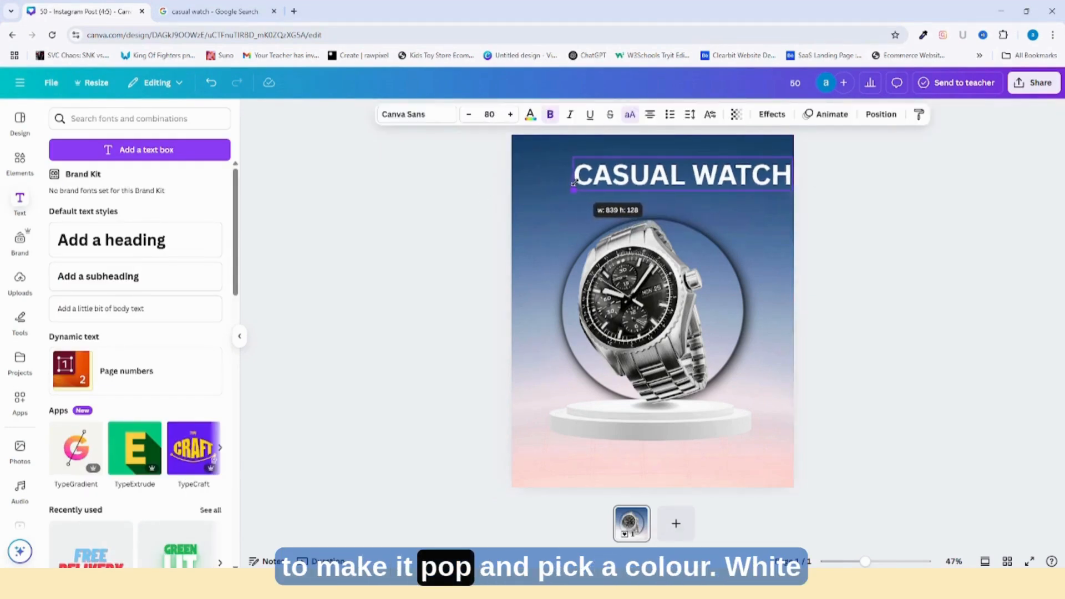
drag(691, 175, 669, 168)
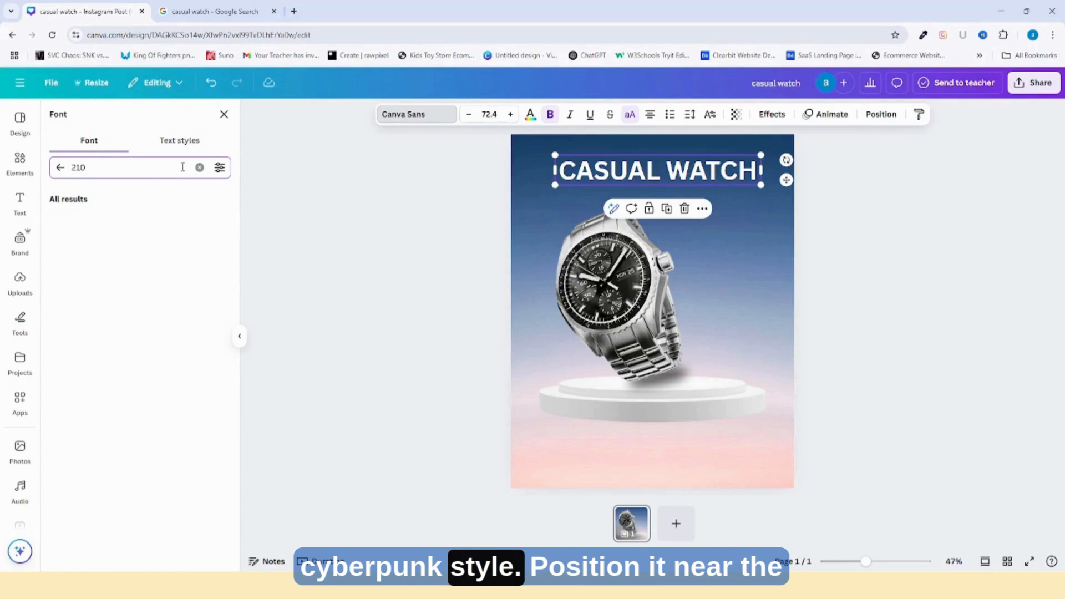
Apply the font "210 수퍼사이즈 Black 3D" to the CASUAL WATCH heading, then resize it to about 56.5 and centre it above the watch
scroll(166, 322, down, 10)
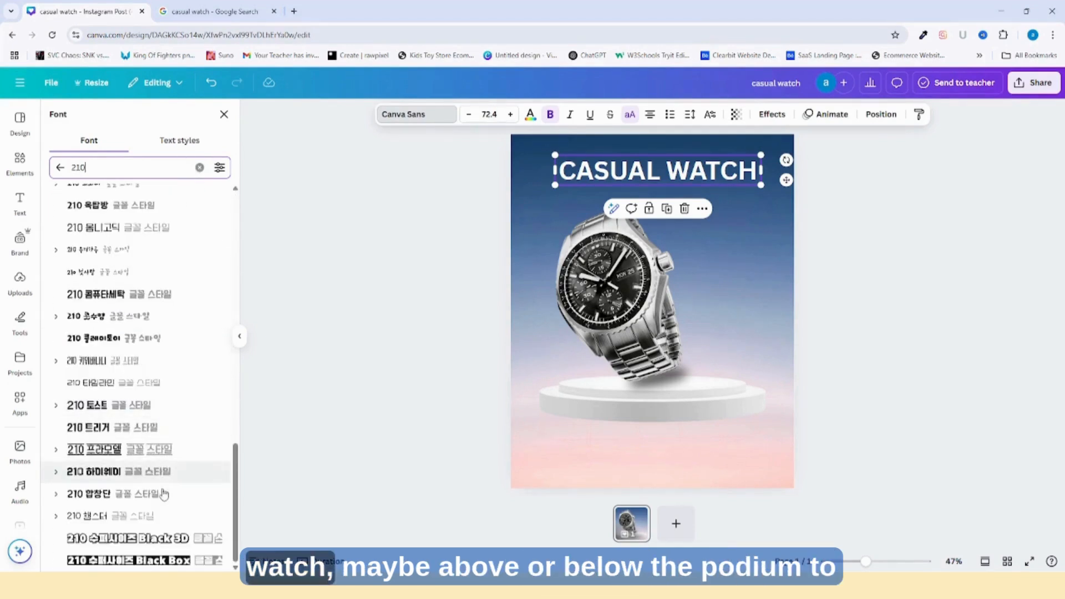
click(128, 538)
drag(766, 220, 711, 171)
click(766, 226)
click(716, 173)
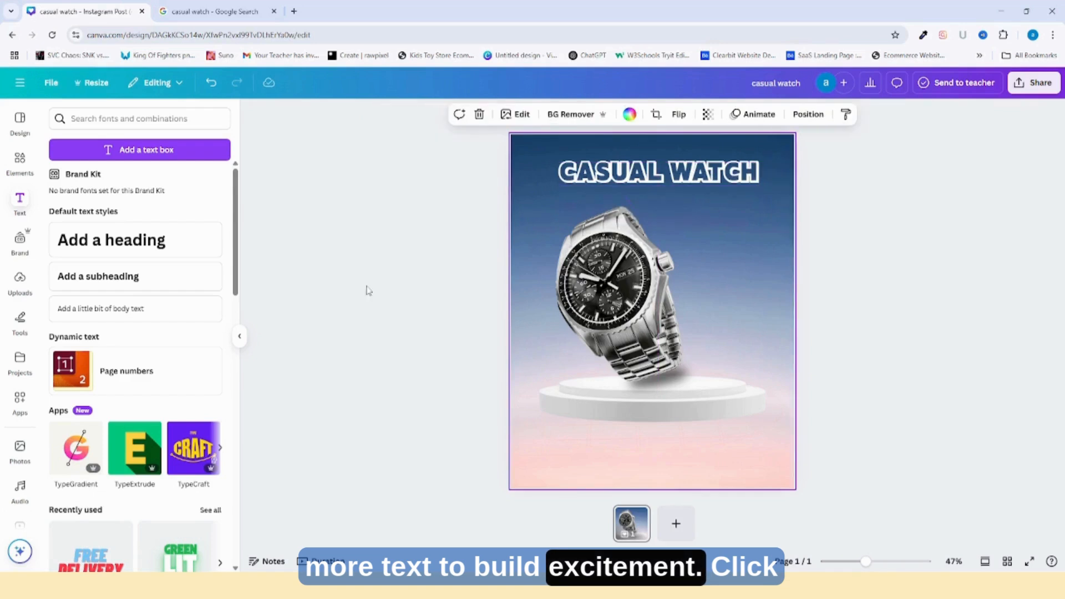
Add a new heading text box reading "New Arrival"
click(174, 253)
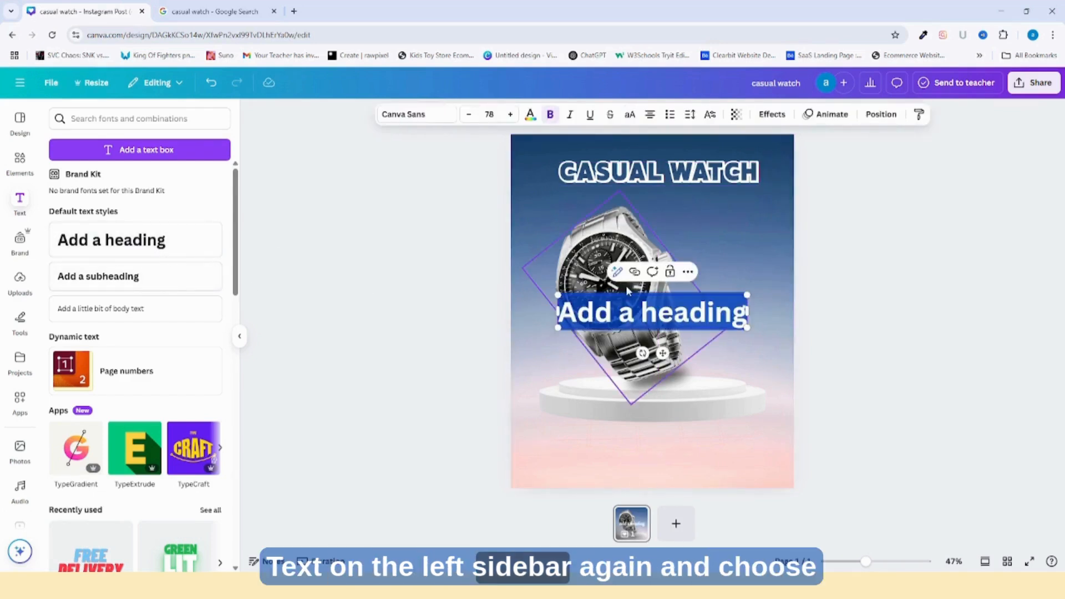
text(New)
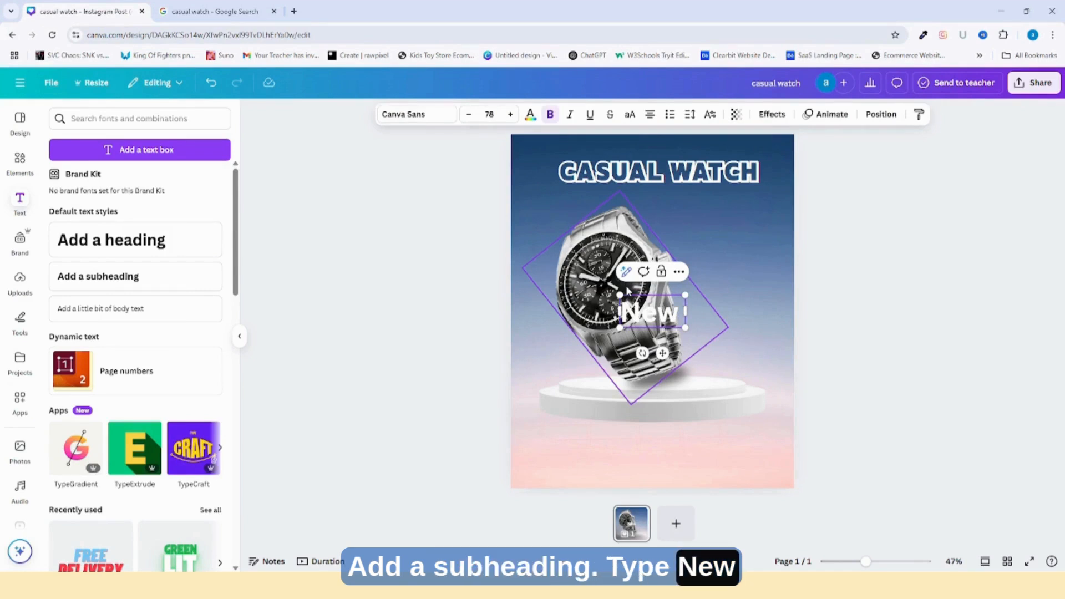
text( Arri)
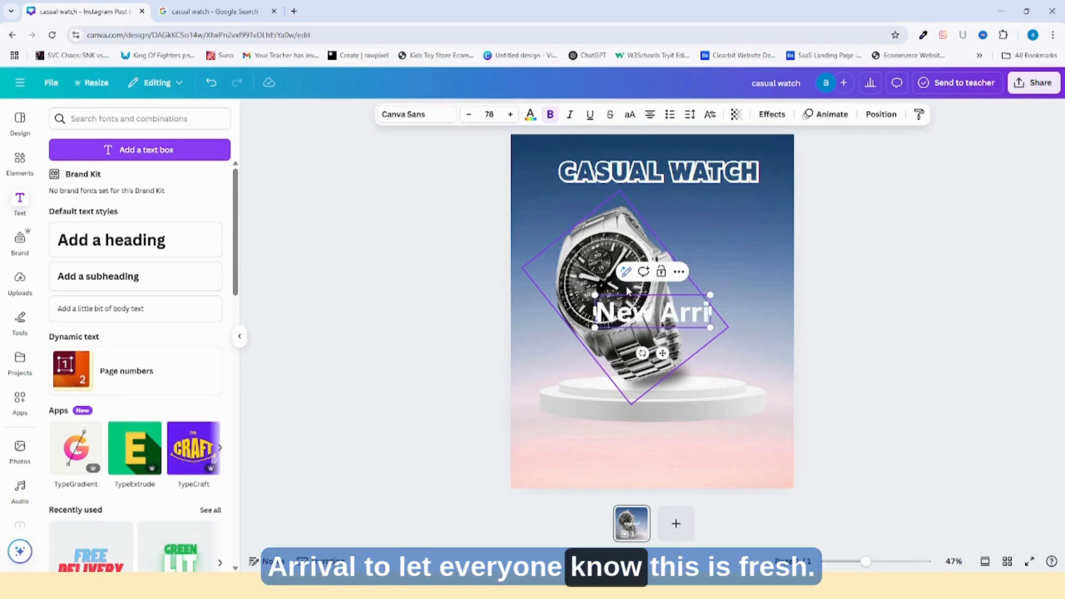
text(val!)
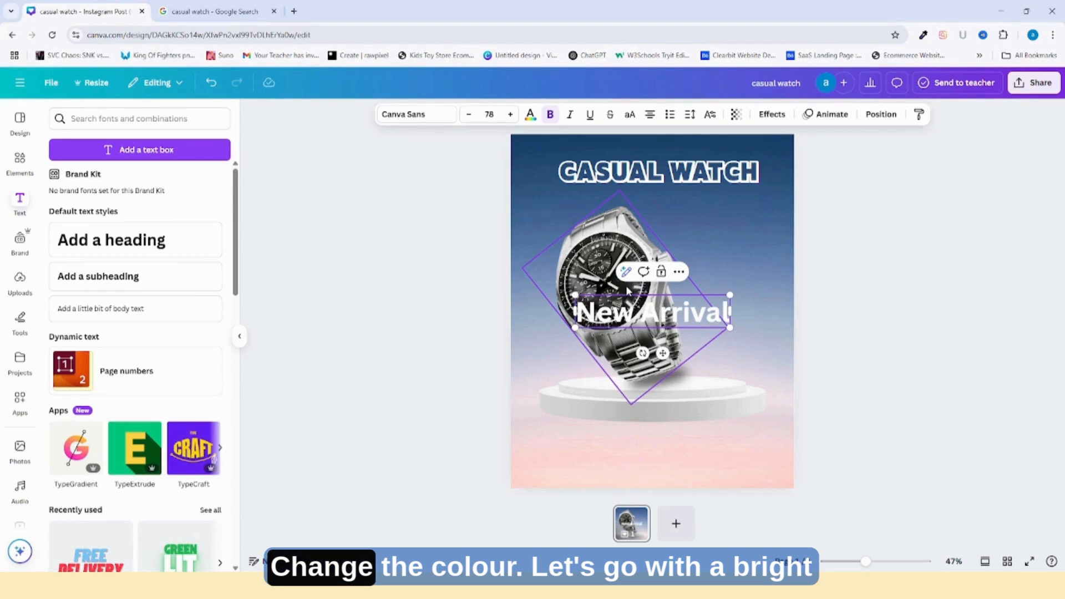
Set the "New Arrival" text in the Impact font at about size 76 and move it above CASUAL WATCH
click(425, 120)
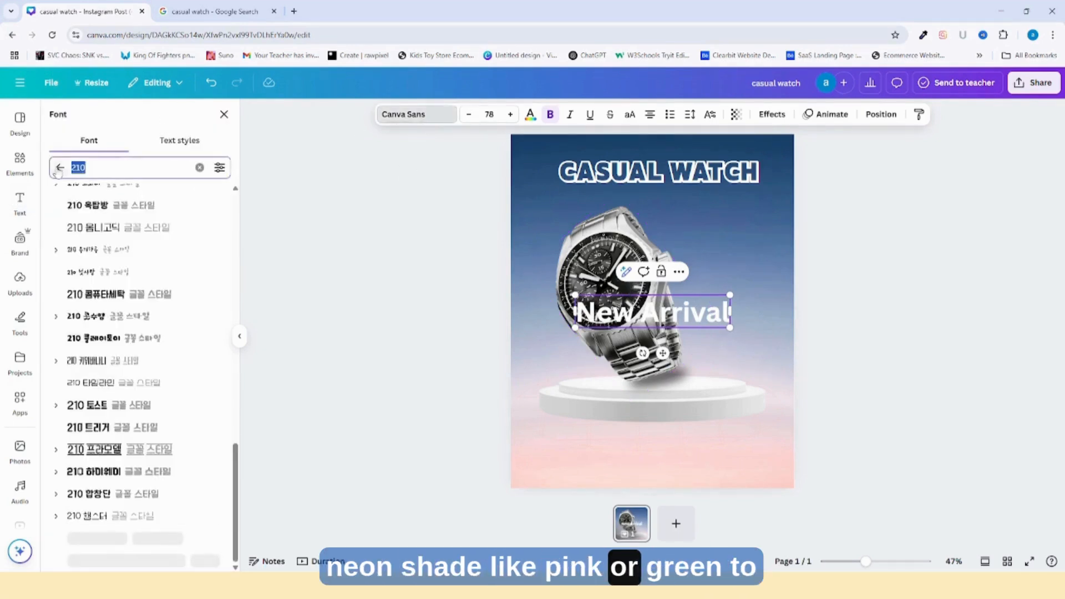
text(impact)
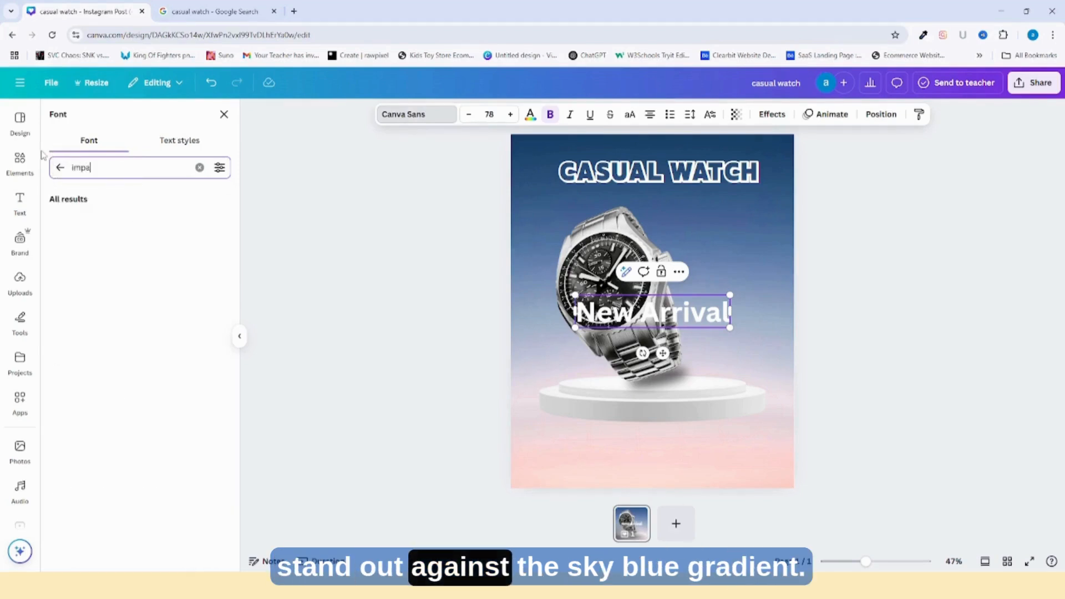
click(77, 220)
mouse_move(709, 327)
mouse_down()
mouse_move(724, 335)
mouse_move(708, 327)
mouse_up()
drag(658, 354, 669, 195)
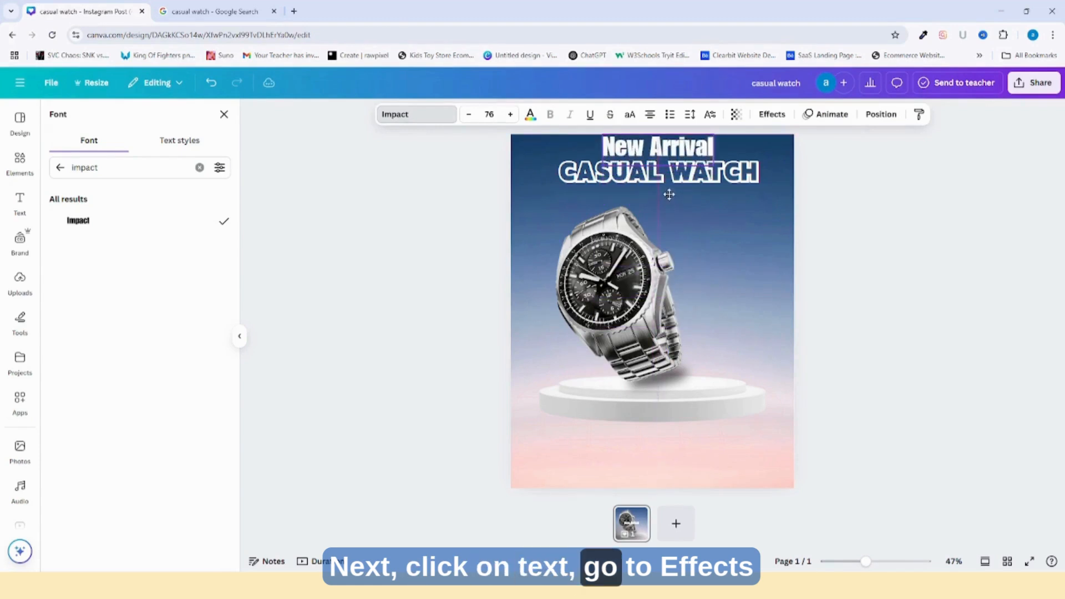
Colour the "New Arrival" text light pink using the document colour
click(530, 114)
double_click(648, 146)
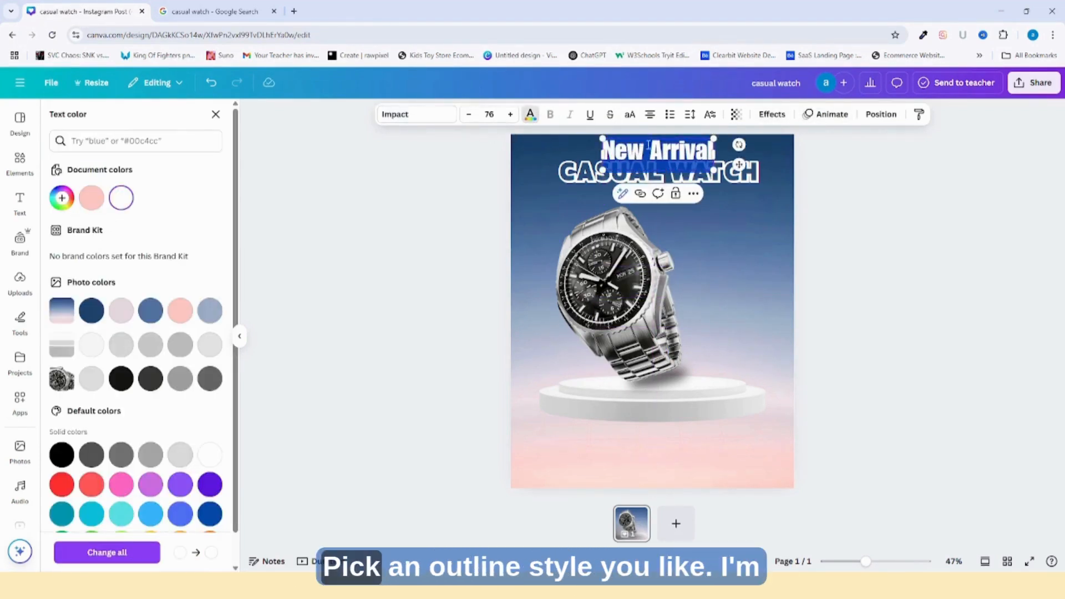
click(92, 198)
click(778, 233)
Apply an Outline effect in white to the "New Arrival" text
click(659, 150)
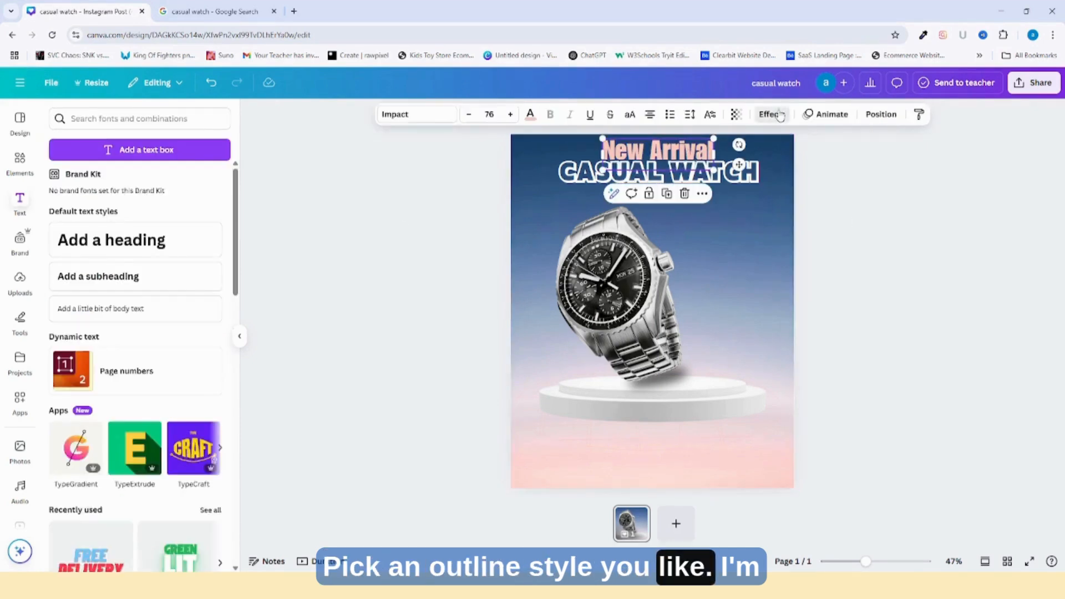
click(772, 114)
click(202, 277)
click(213, 346)
click(142, 402)
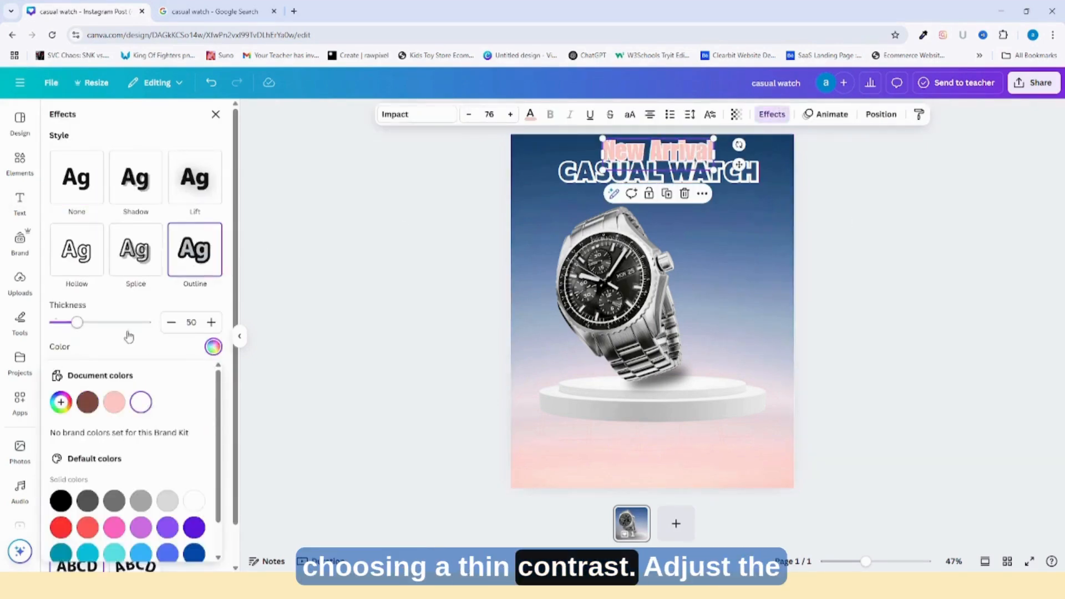
Shrink "New Arrival" to about size 71.1 and centre it just above the CASUAL WATCH heading
drag(604, 166, 667, 149)
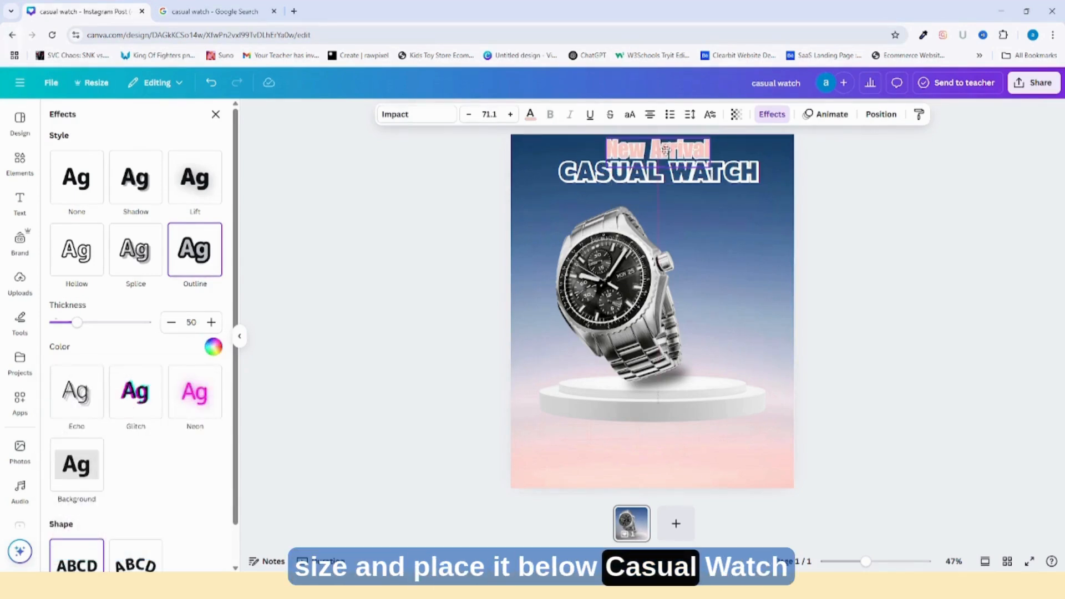
click(829, 229)
click(721, 176)
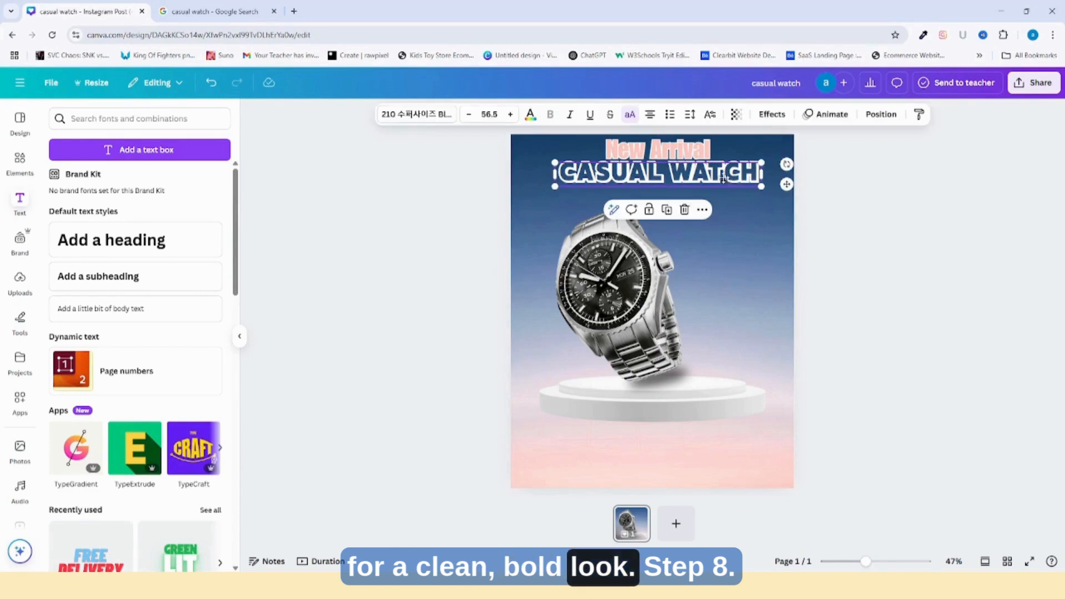
drag(724, 178, 723, 178)
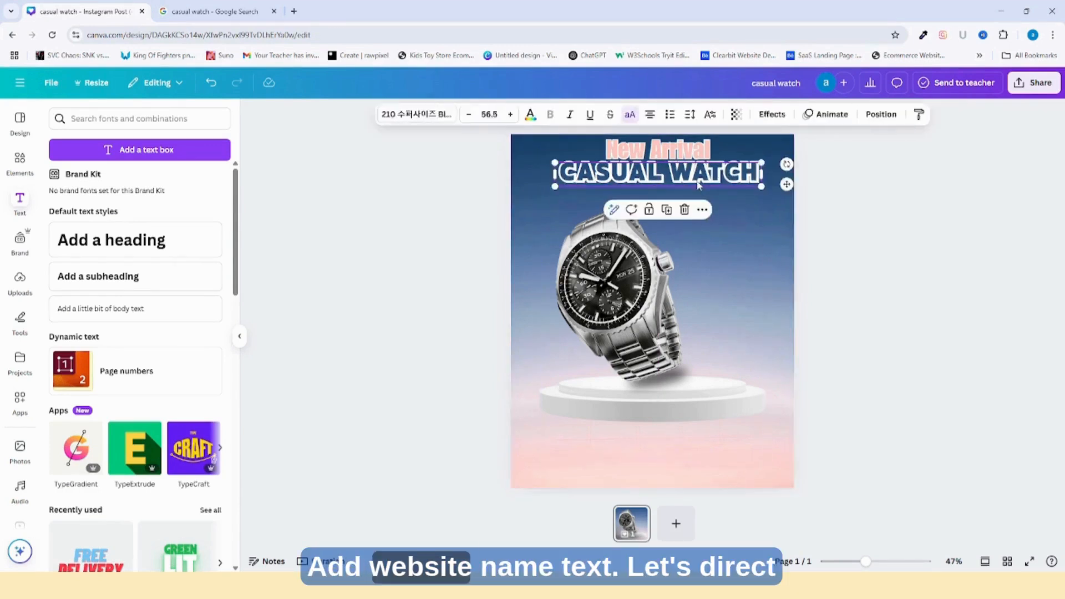
key(Escape)
click(149, 241)
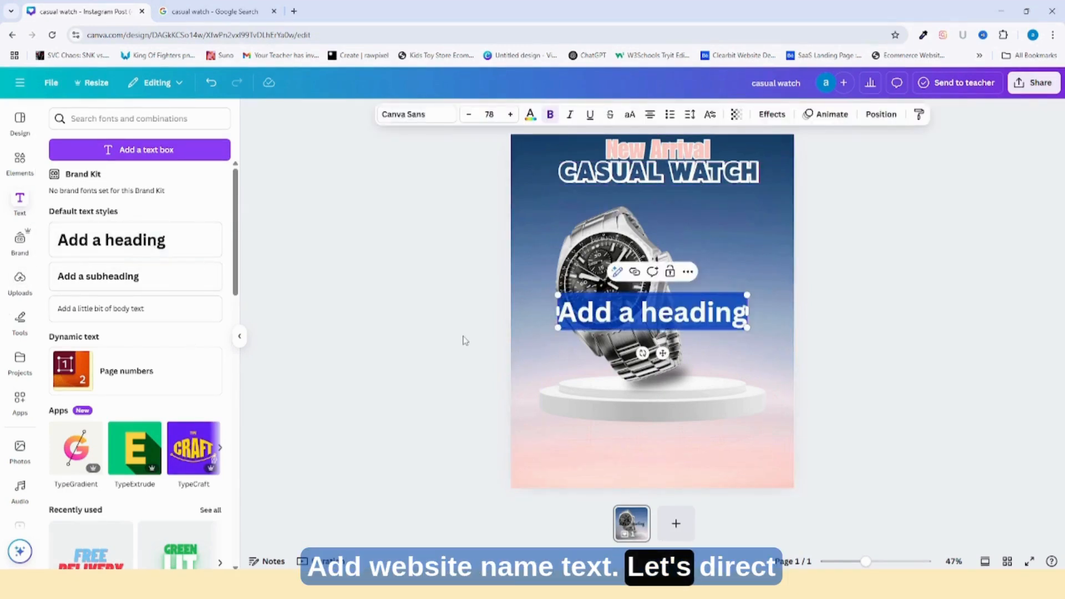
text(www)
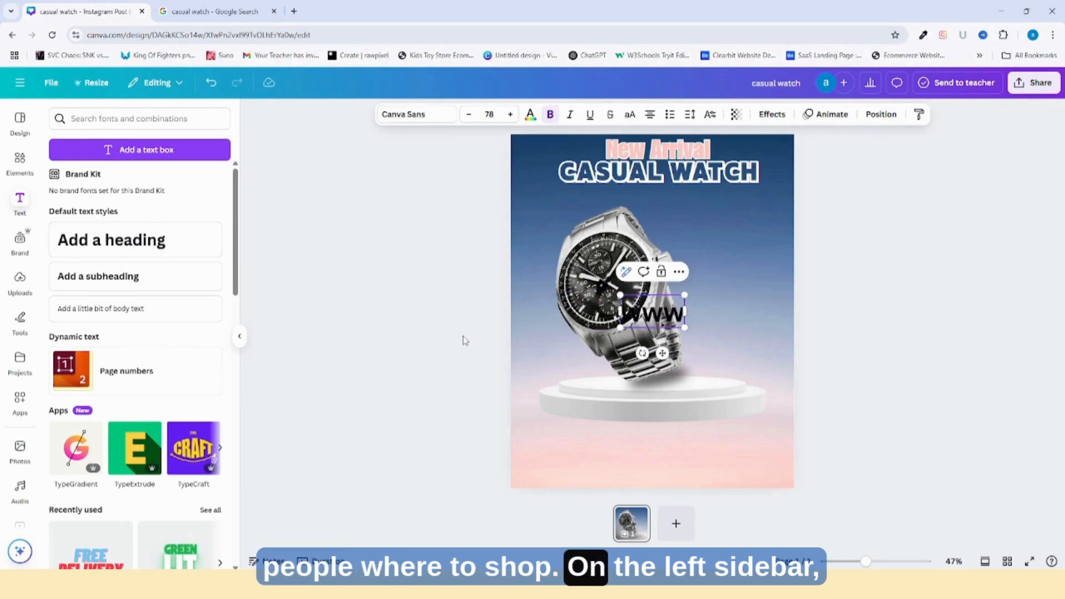
text(.wa)
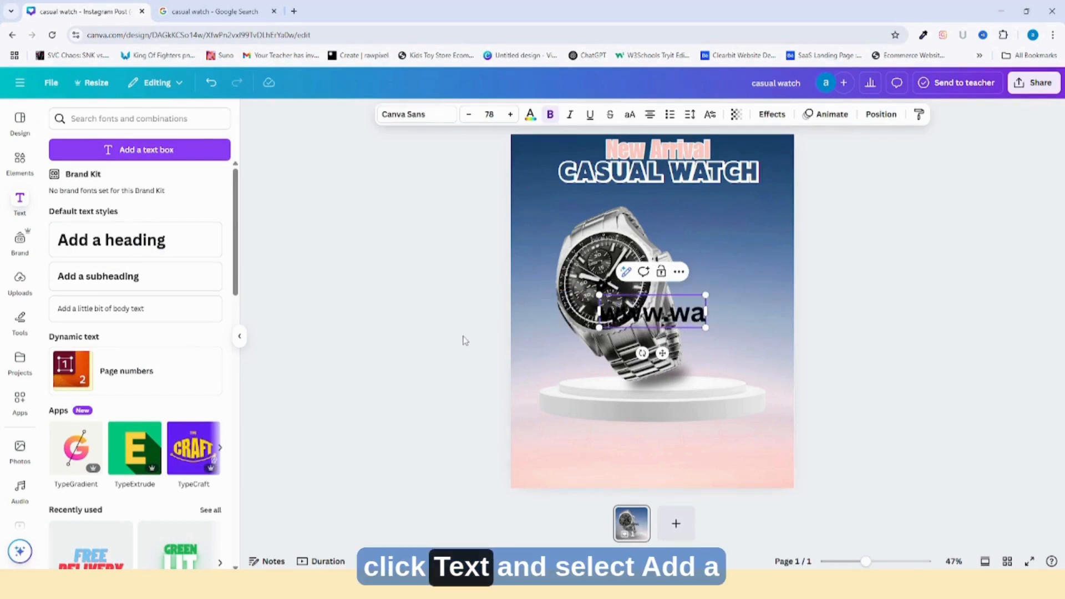
key(BackSpace)
key(BackSpace)
text(atch)
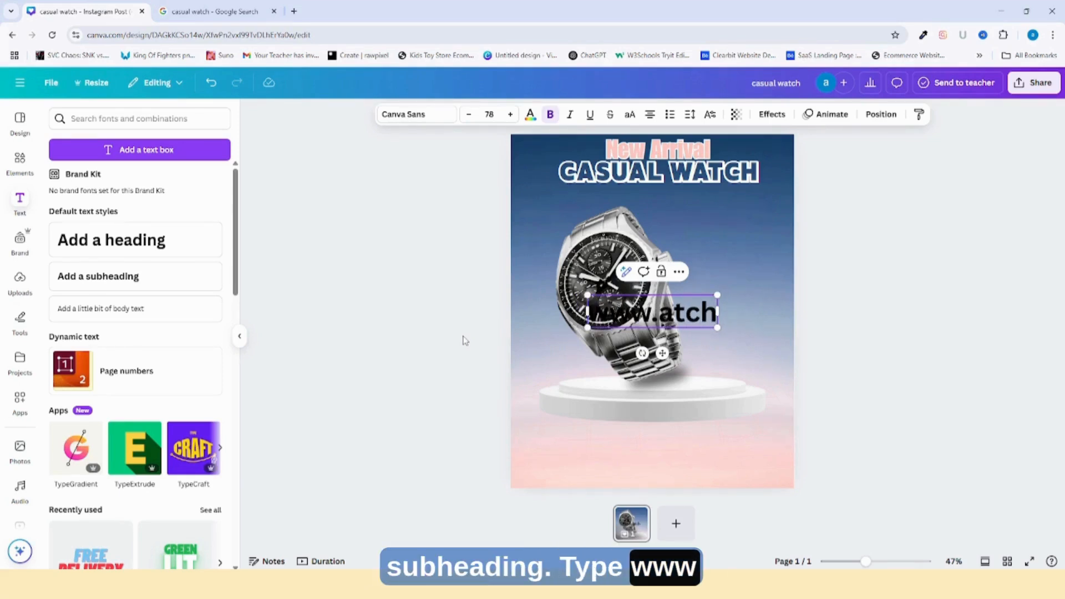
text(s)
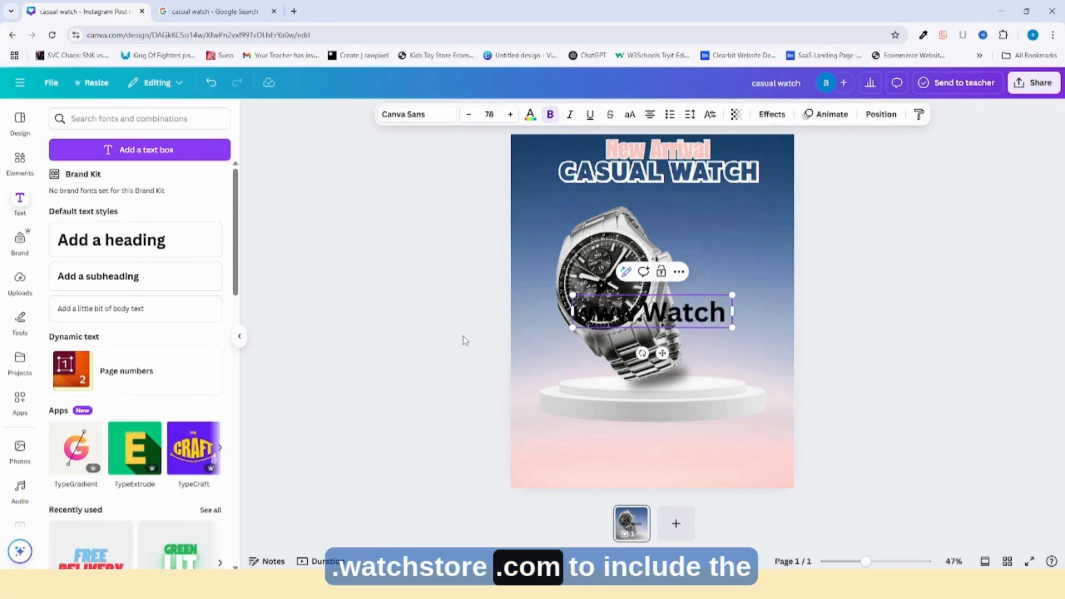
text( Store.com)
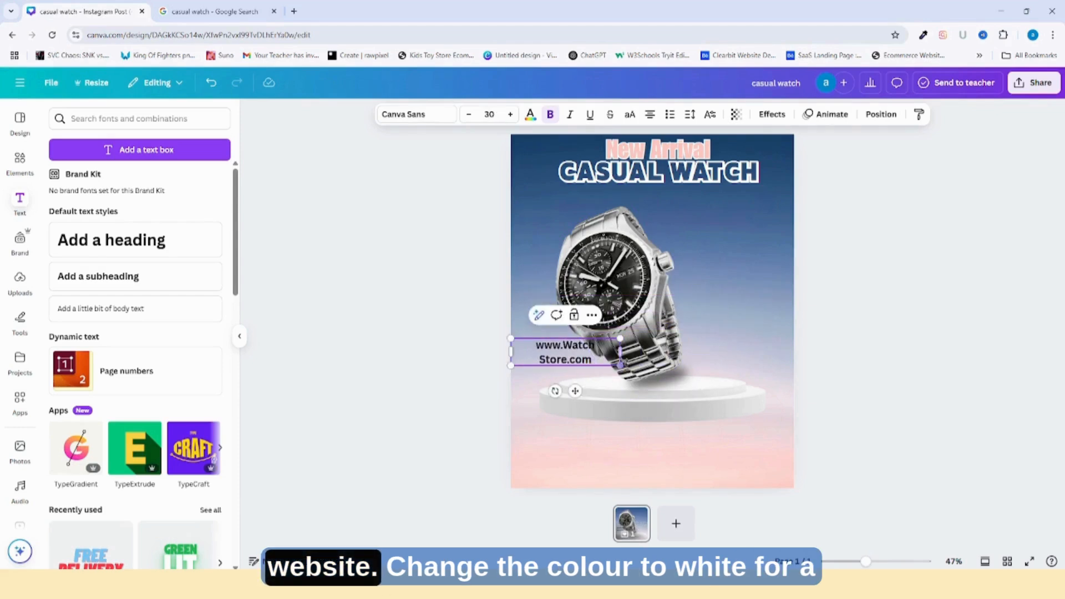
Fit the website text on one line at about size 32.4 in the design's lower-left corner and colour it white
drag(631, 354, 703, 345)
drag(553, 345, 525, 475)
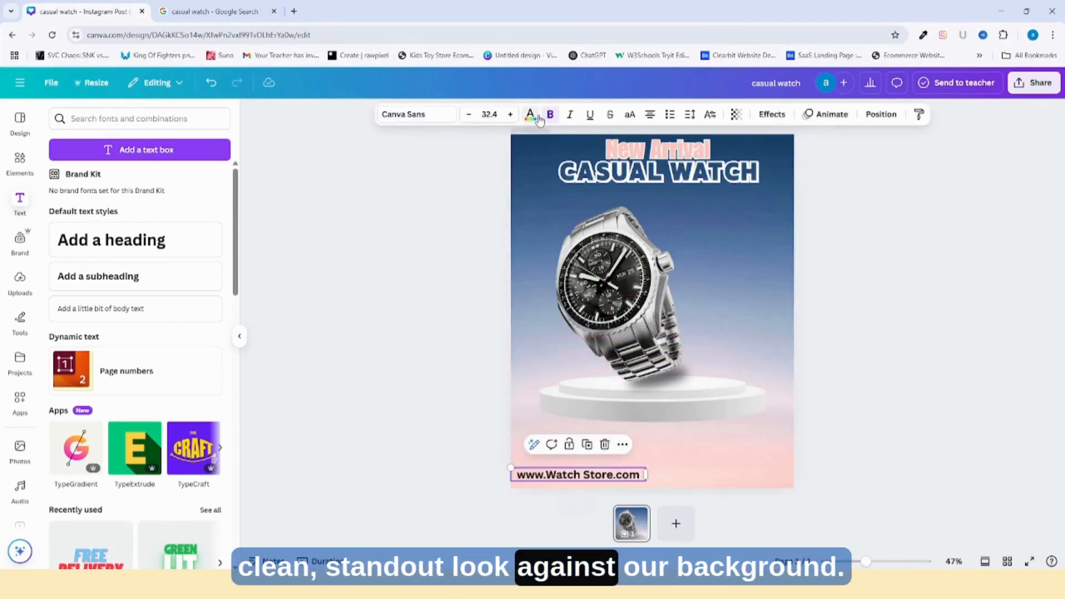
click(531, 114)
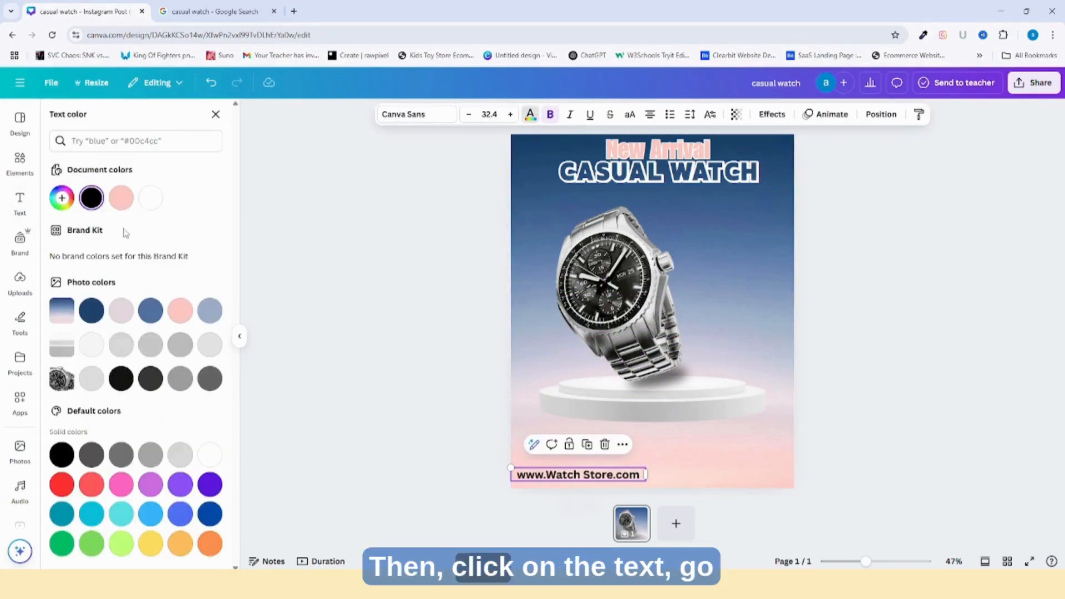
click(151, 204)
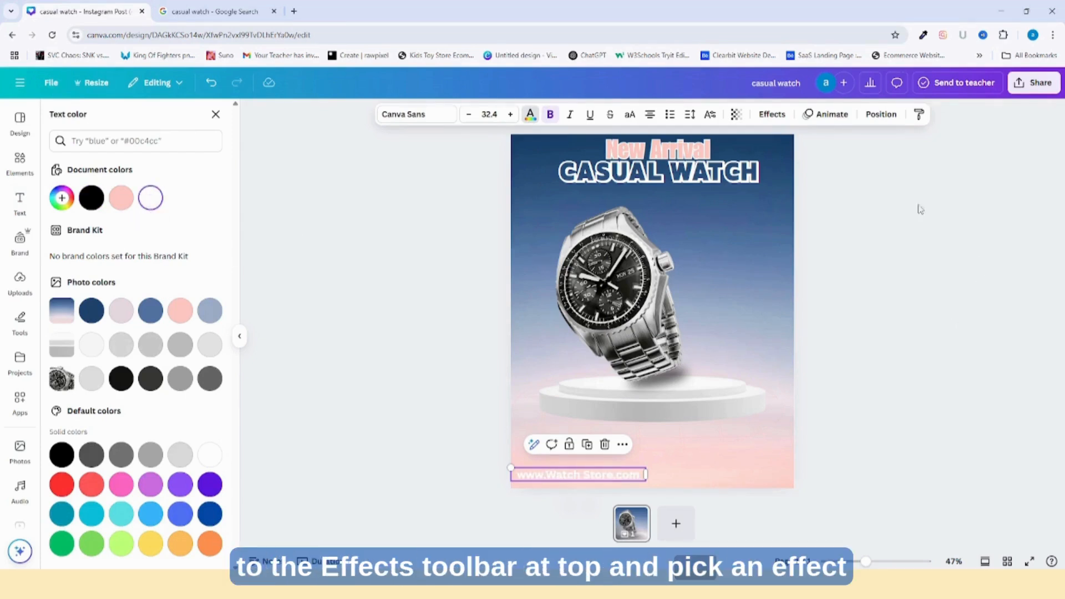
Apply a grey Outline effect to the website text and set its thickness to 121
click(773, 116)
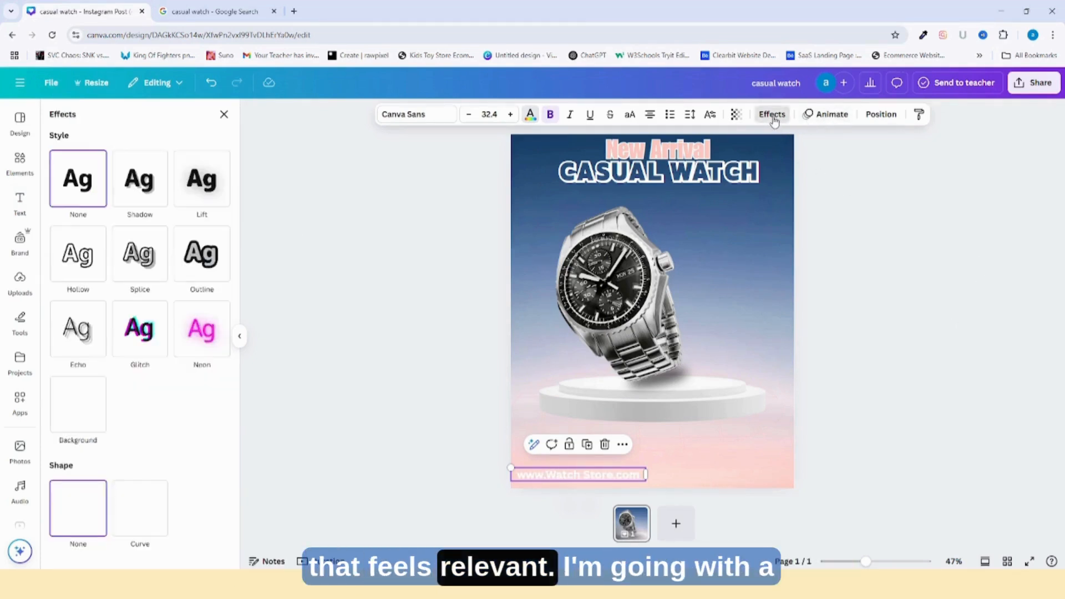
click(207, 274)
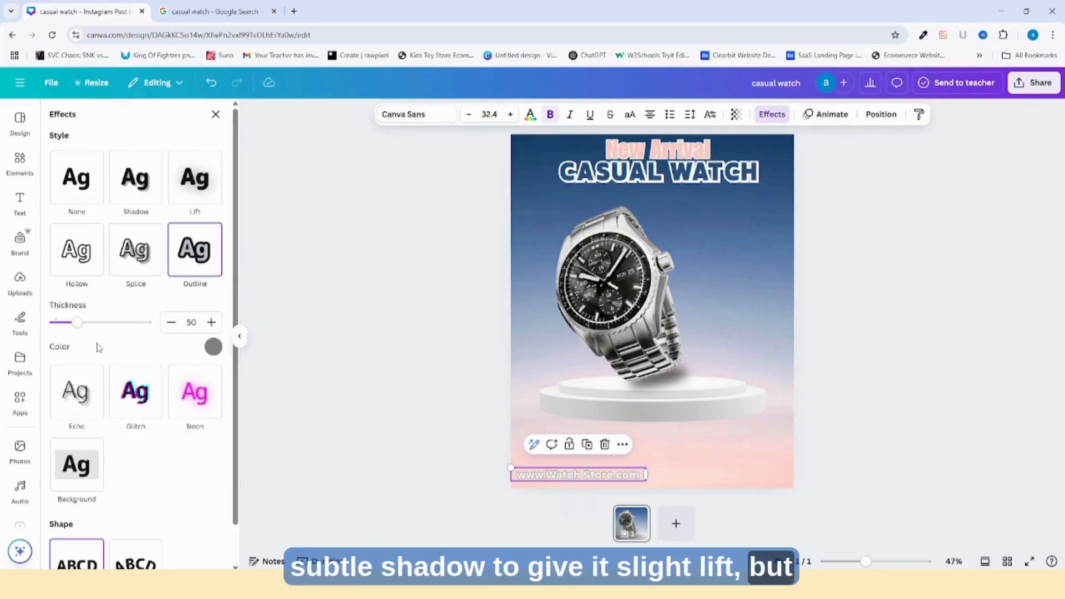
drag(79, 331, 94, 330)
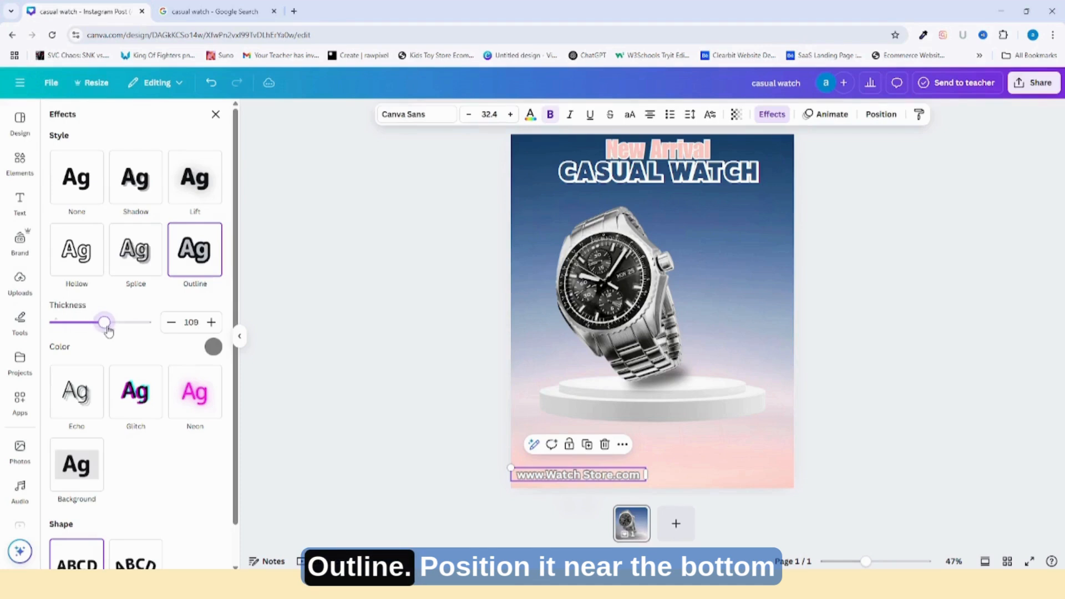
drag(108, 331, 110, 331)
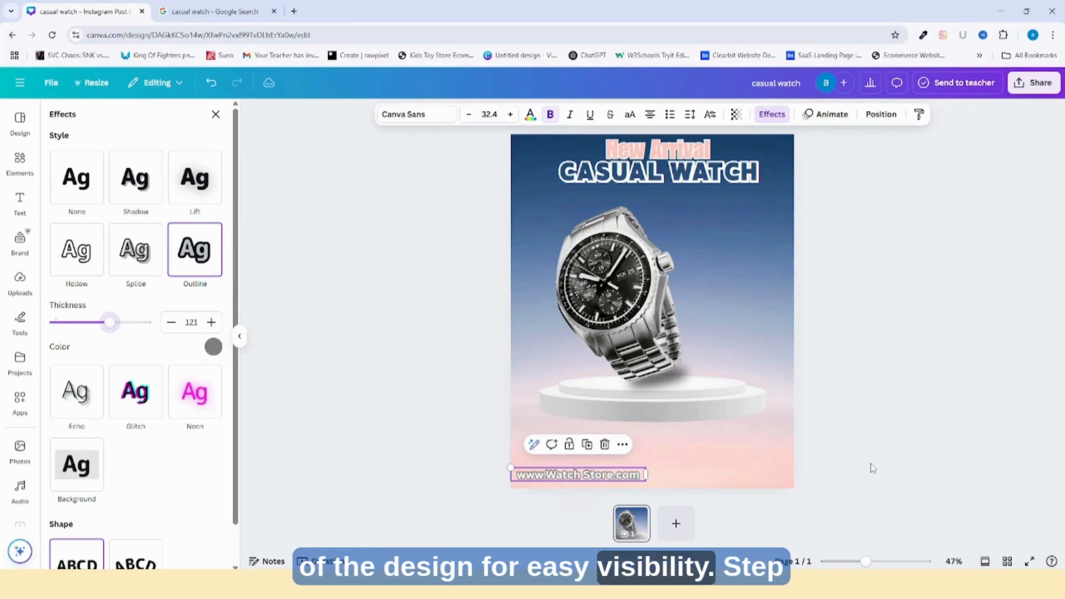
click(830, 456)
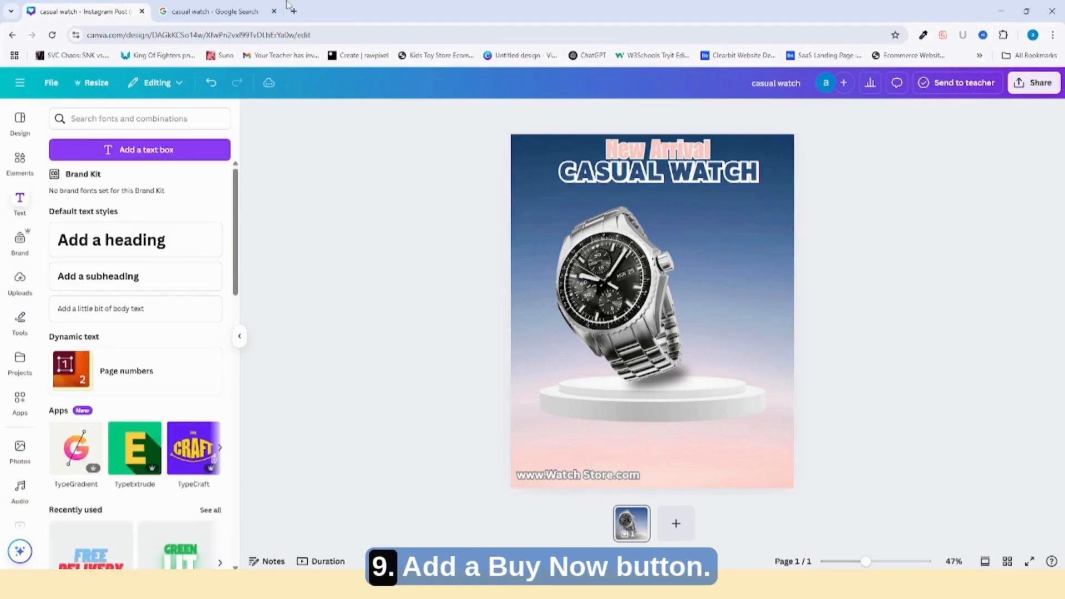
Search the graphics for "buy now", add the orange Buy Now button with a cart and place it smaller above the website text
click(25, 167)
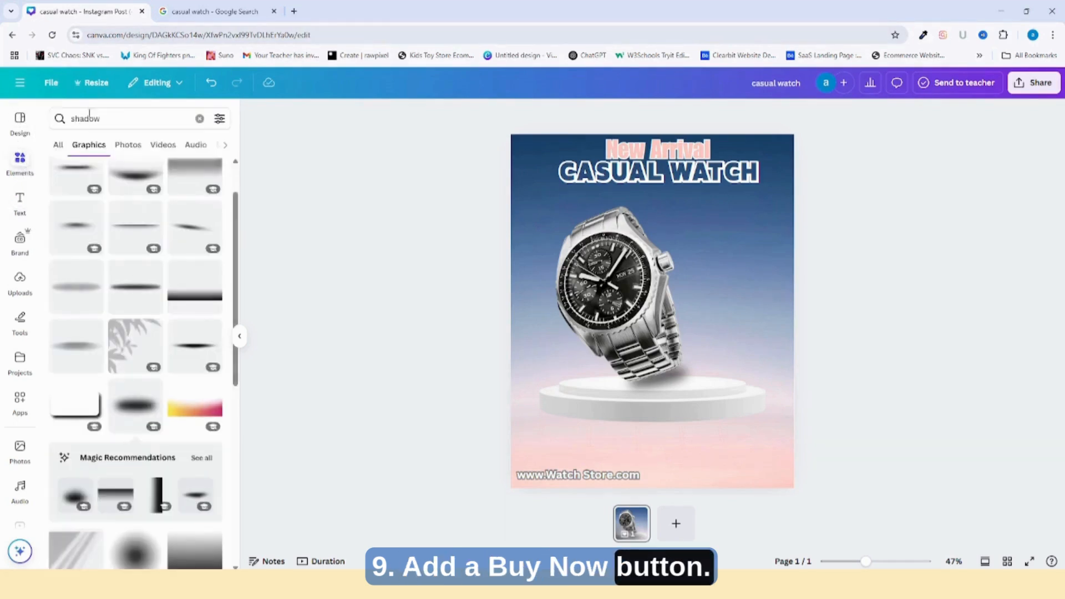
click(109, 120)
text(buynow)
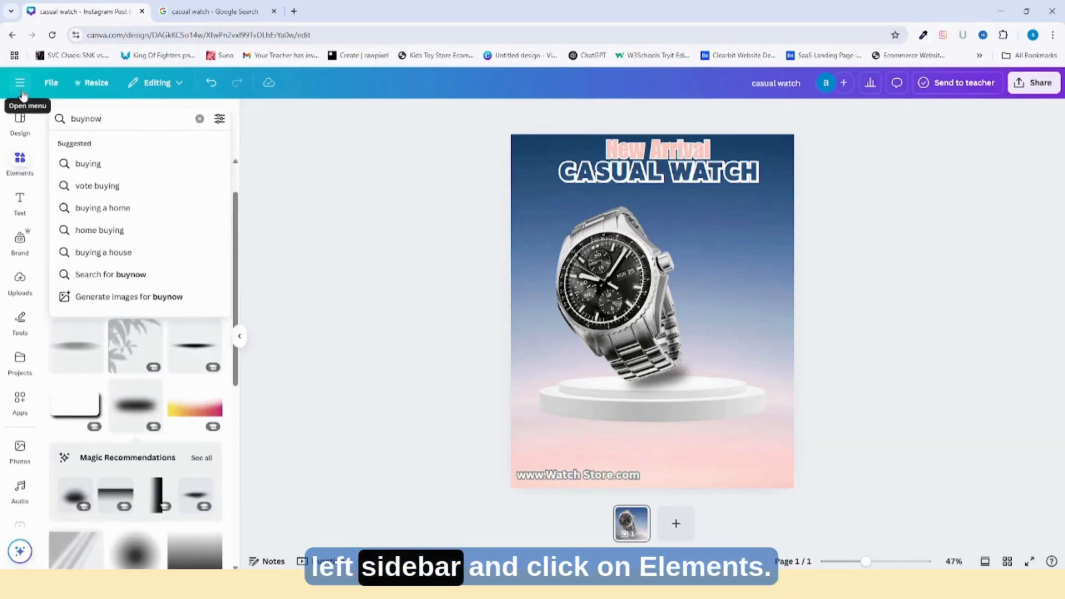
key(Return)
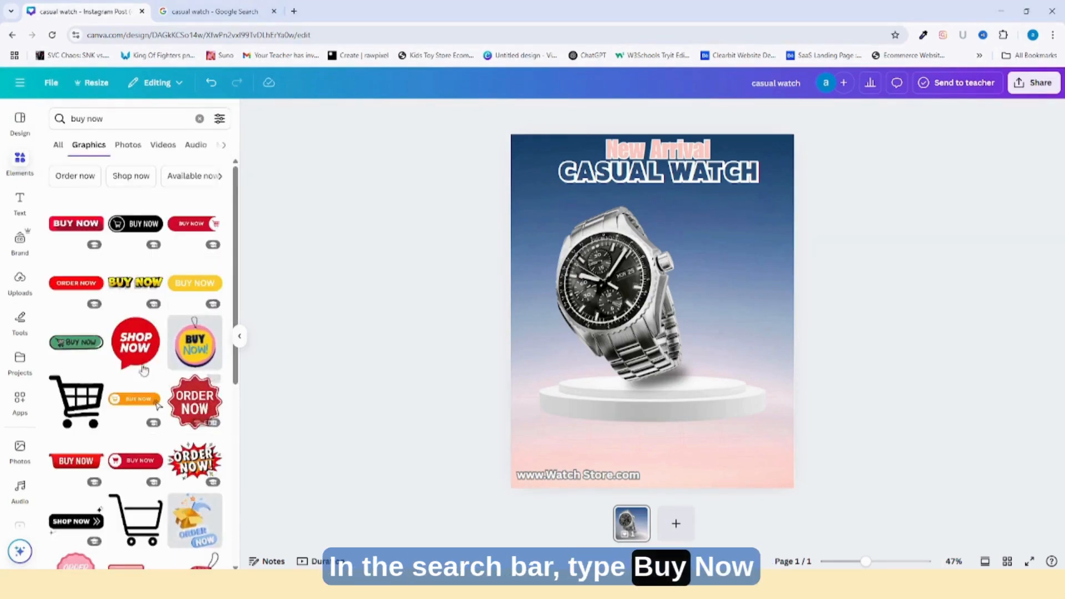
click(132, 399)
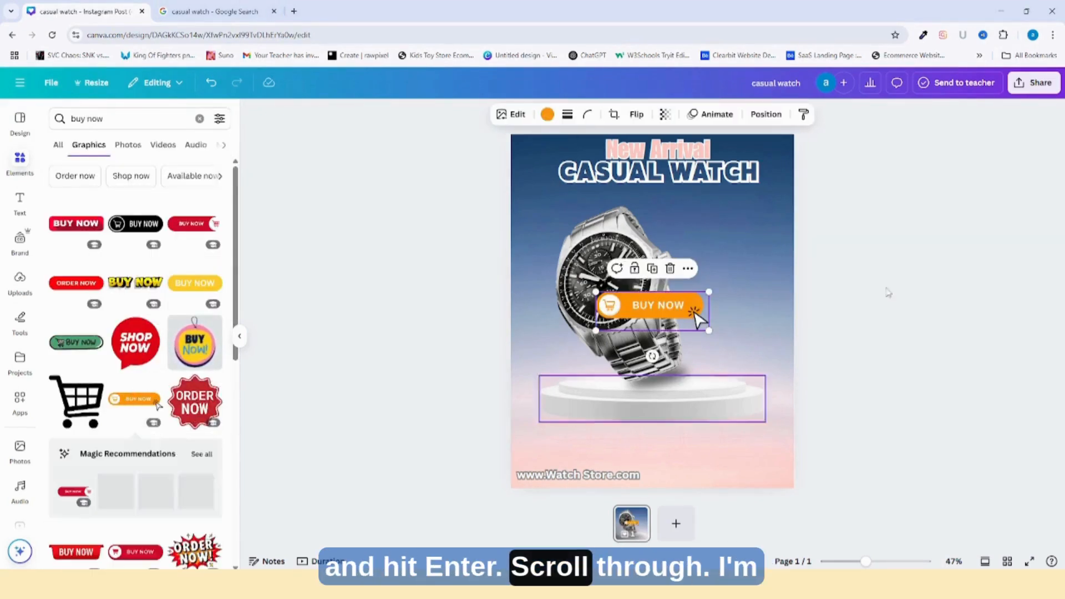
drag(701, 314, 616, 456)
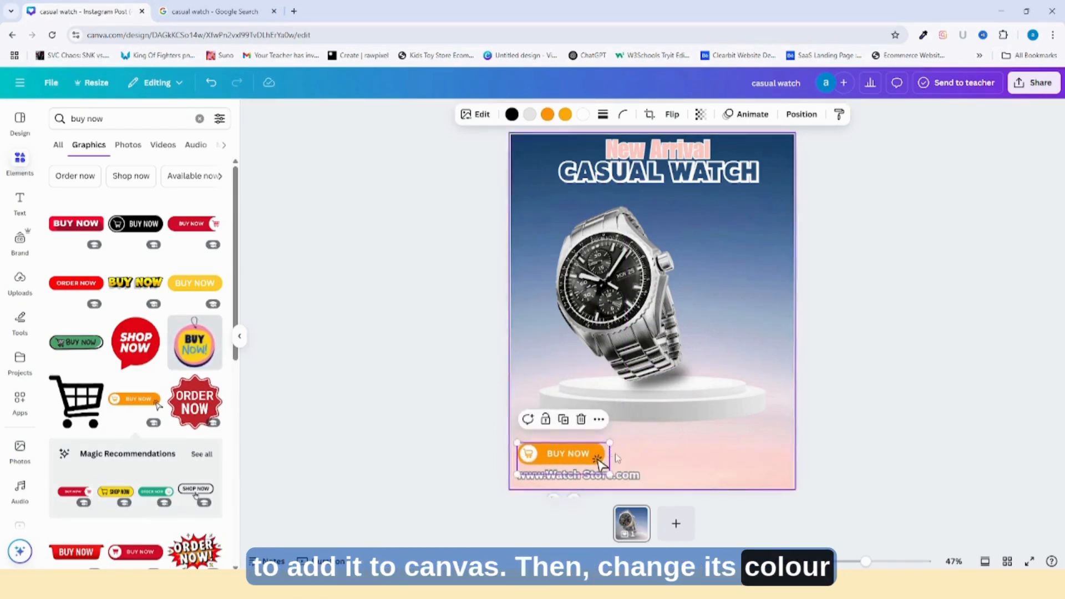
Recolour the Buy Now button's orange fill to the medium blue from the background photo's colours
click(547, 114)
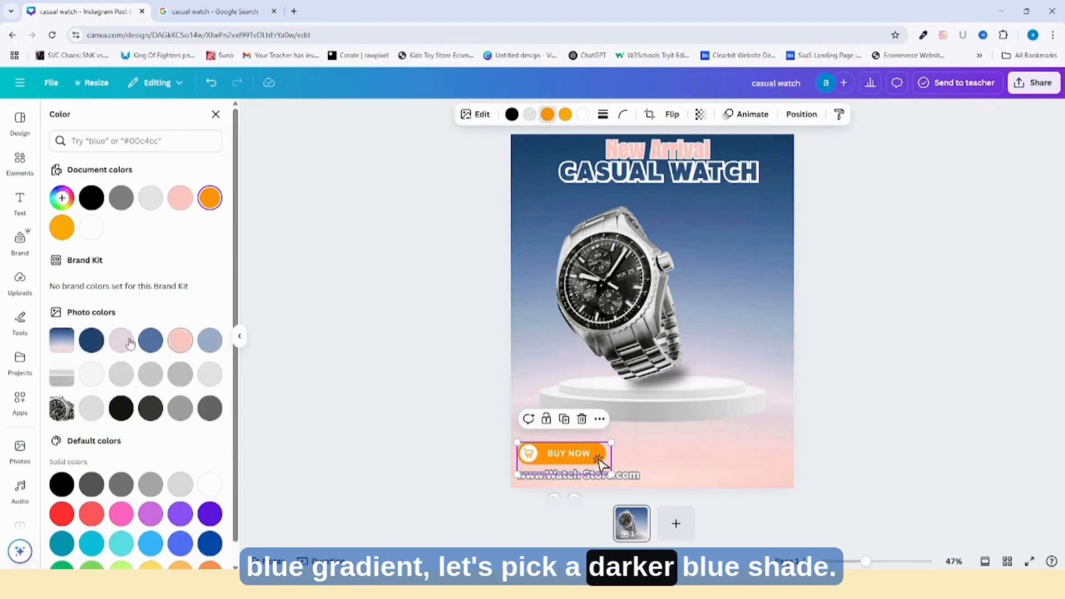
click(149, 341)
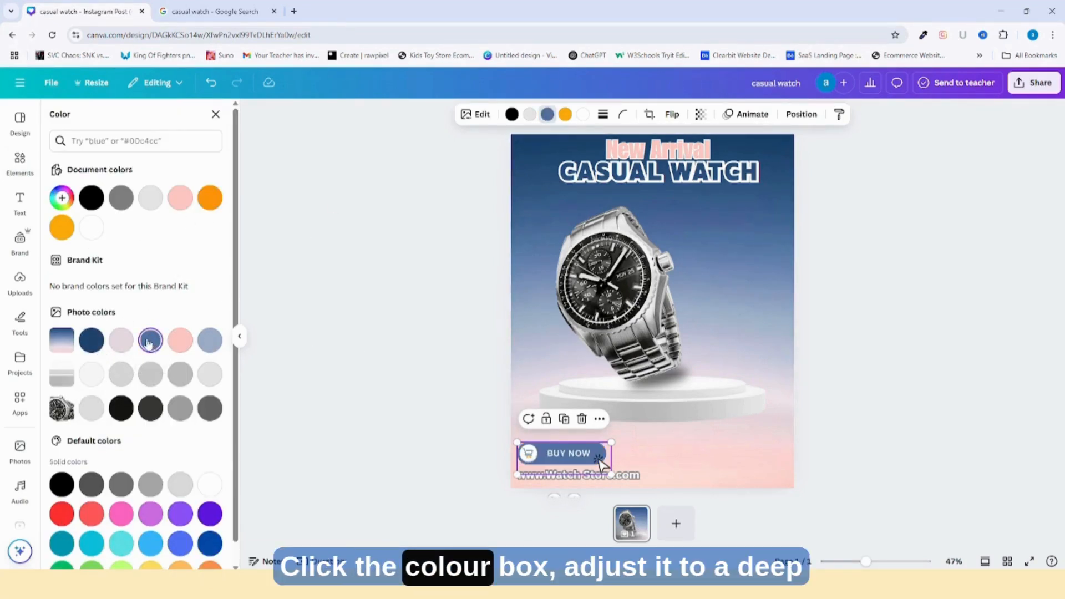
click(849, 415)
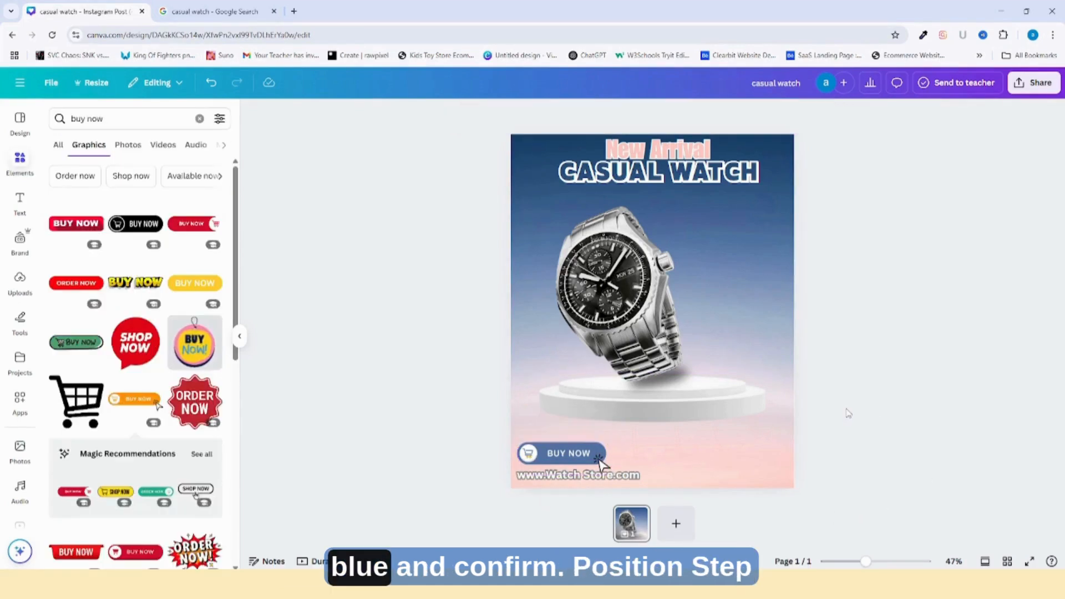
Search the graphics for "50%" and add the red starburst 50% OFF badge to the design
click(111, 119)
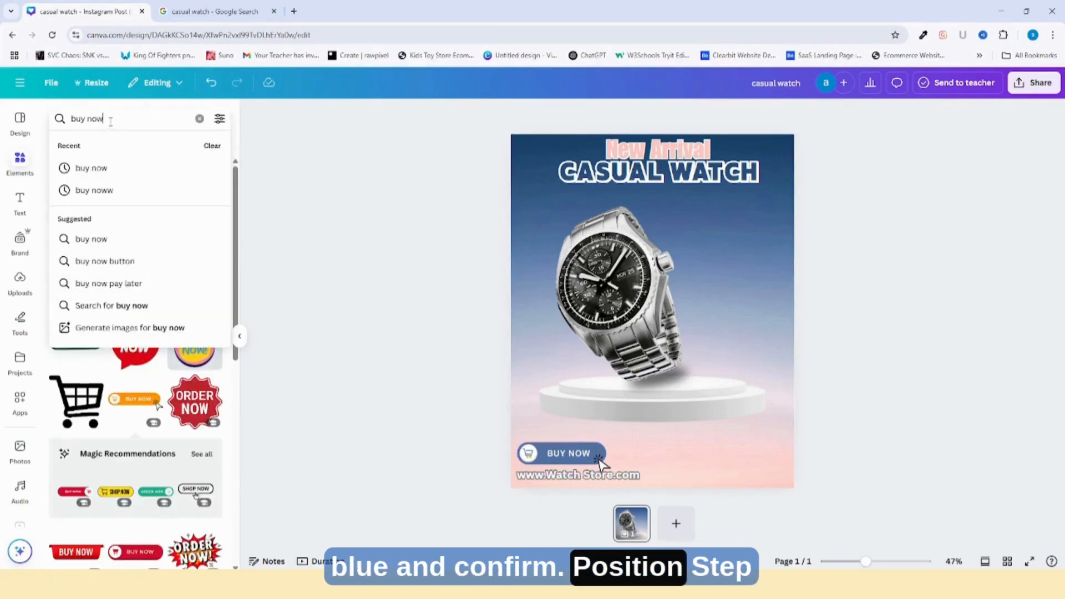
key(ctrl+a)
text(5)
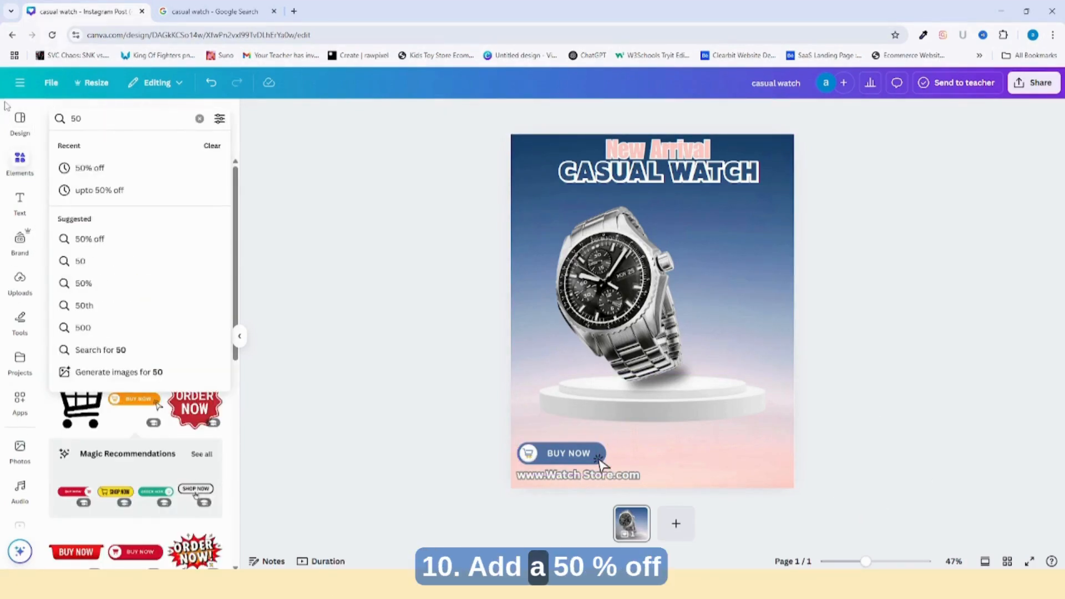
key(Return)
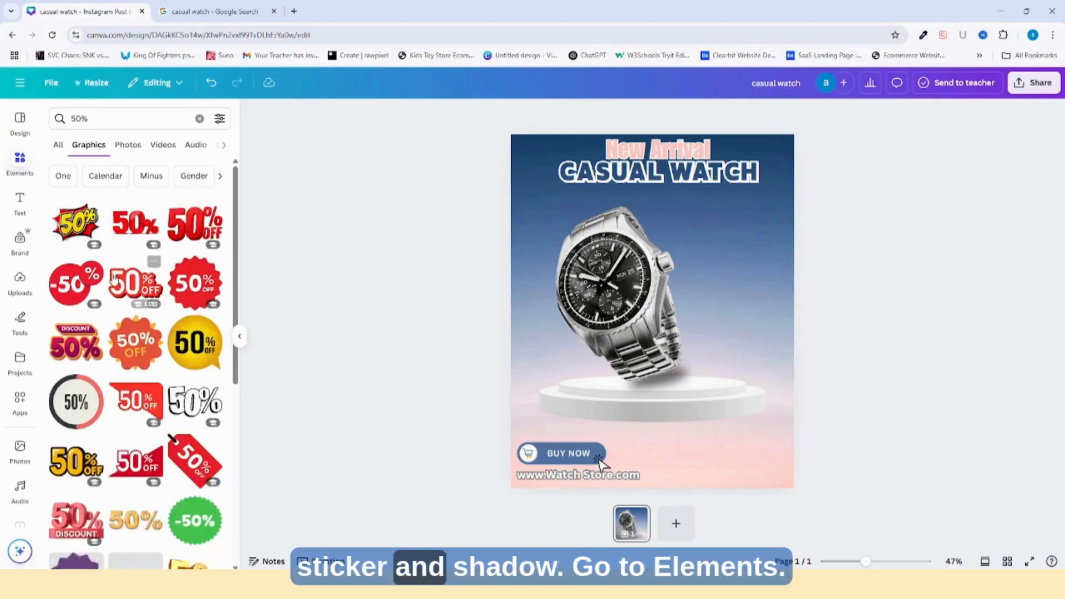
click(194, 283)
click(200, 119)
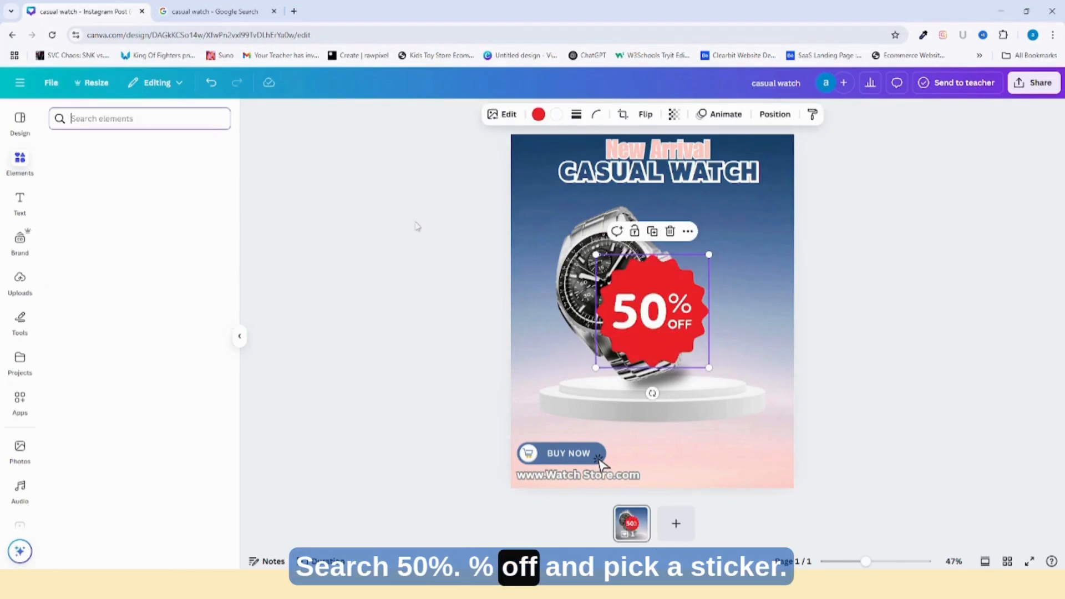
Shrink the 50% OFF badge, place it beside the watch above the podium's left end and recolour it medium blue
drag(709, 255, 542, 367)
drag(573, 335, 559, 357)
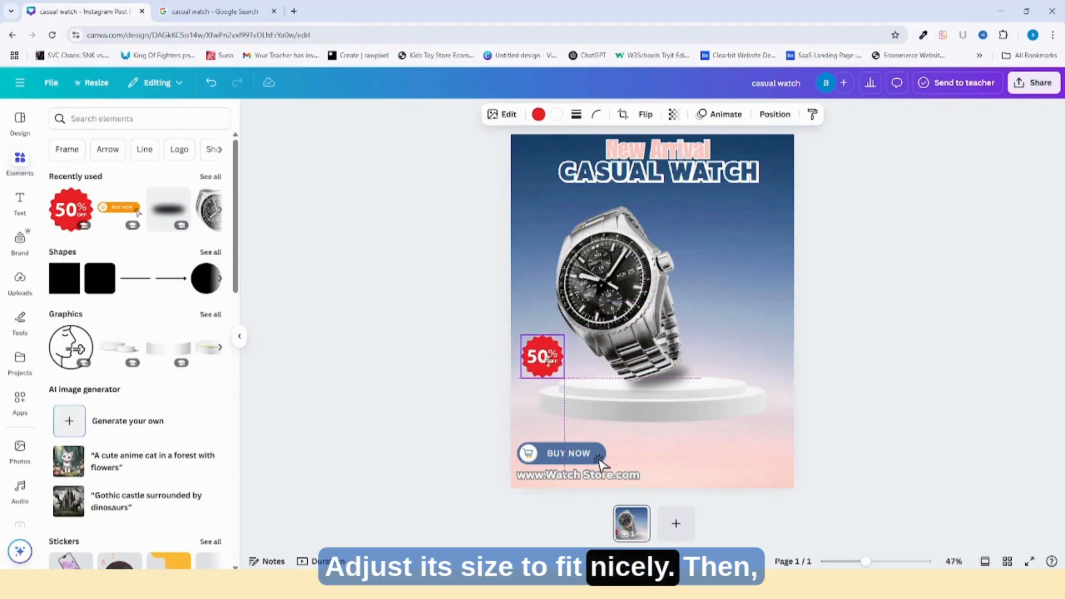
click(539, 114)
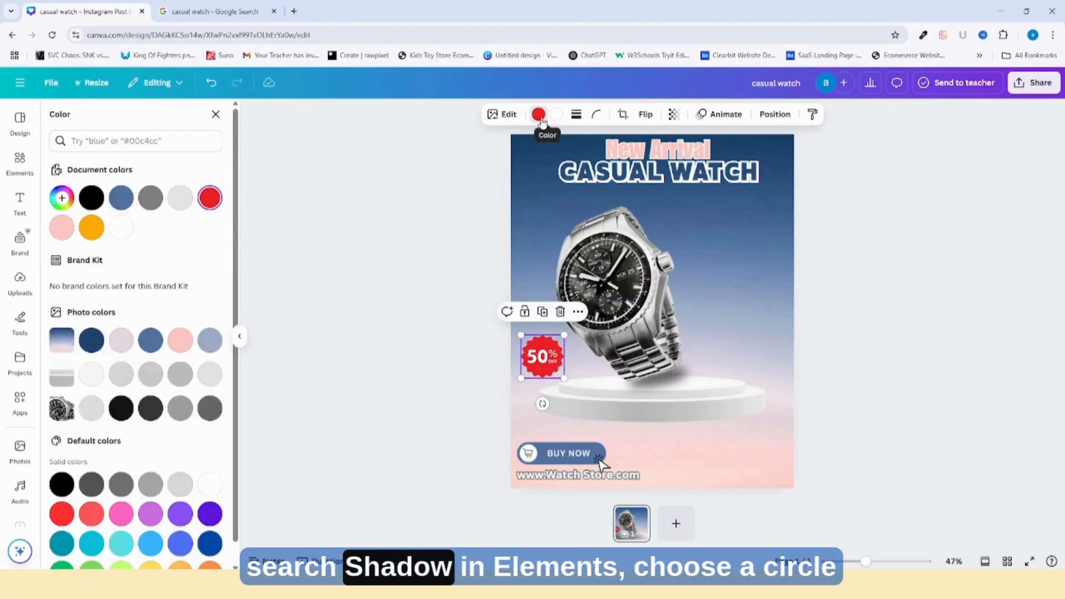
click(121, 197)
Search the graphics for "shadow" and add the round ring shadow, fitted around the 50% OFF badge and enlarged behind the watch
text(sha)
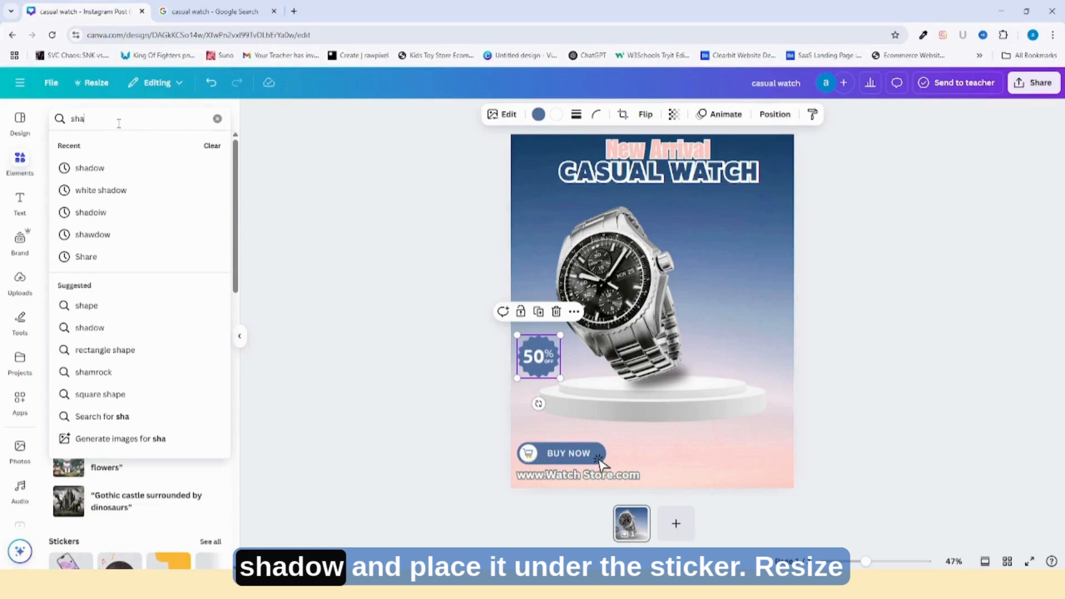
text(dow)
key(Return)
click(210, 203)
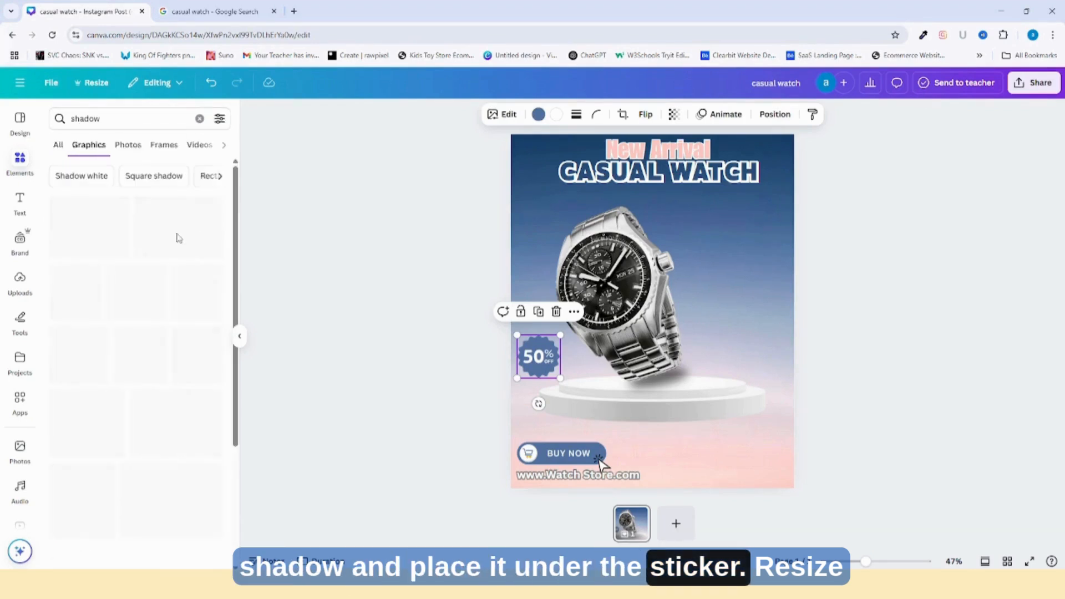
scroll(130, 383, down, 2)
scroll(130, 383, down, 2)
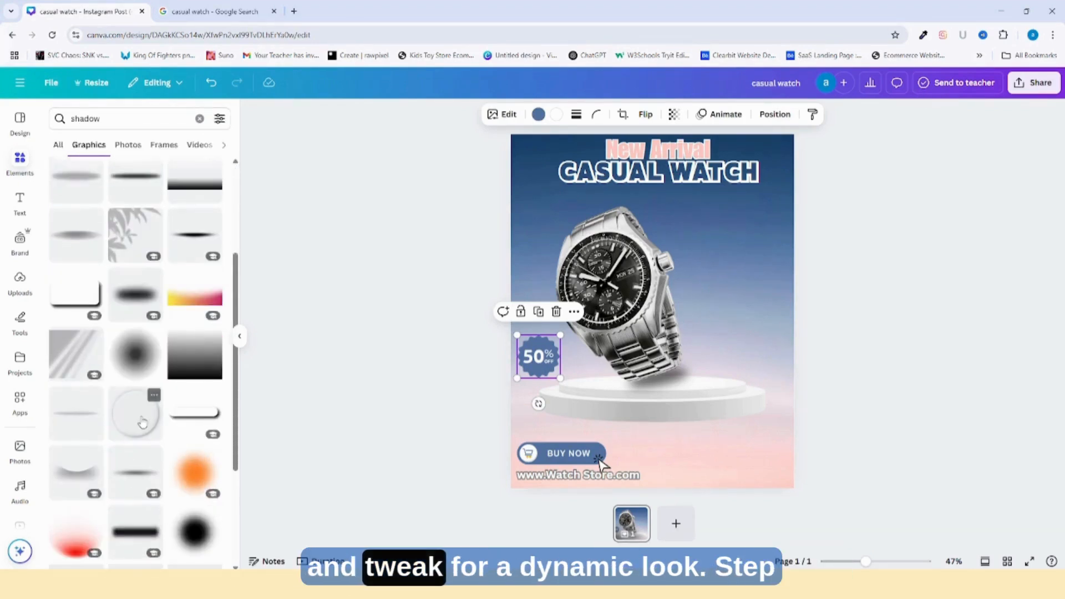
click(135, 413)
drag(760, 201, 606, 392)
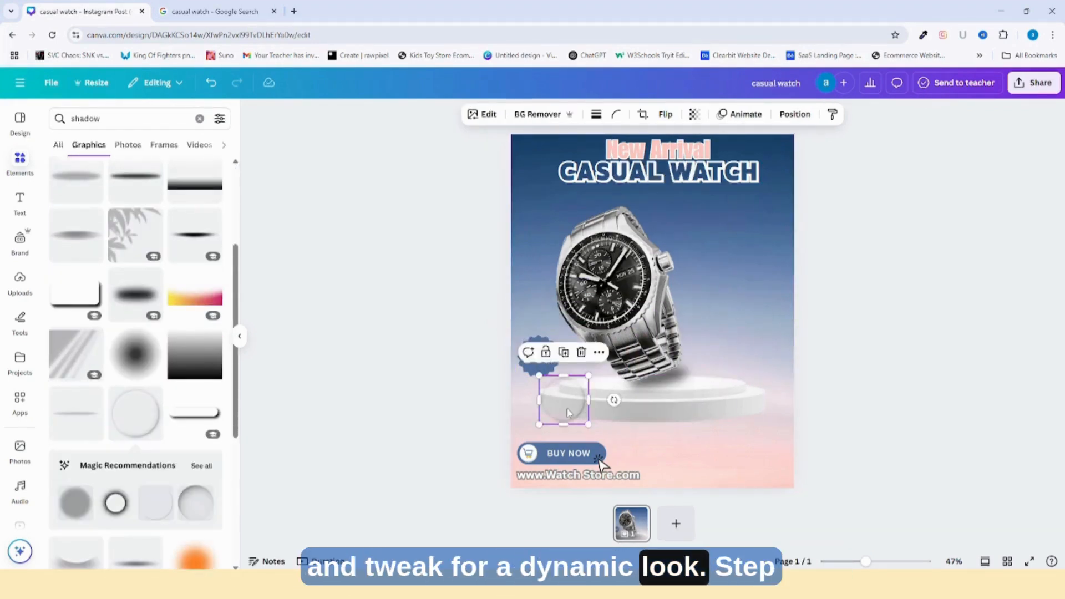
drag(513, 331, 510, 329)
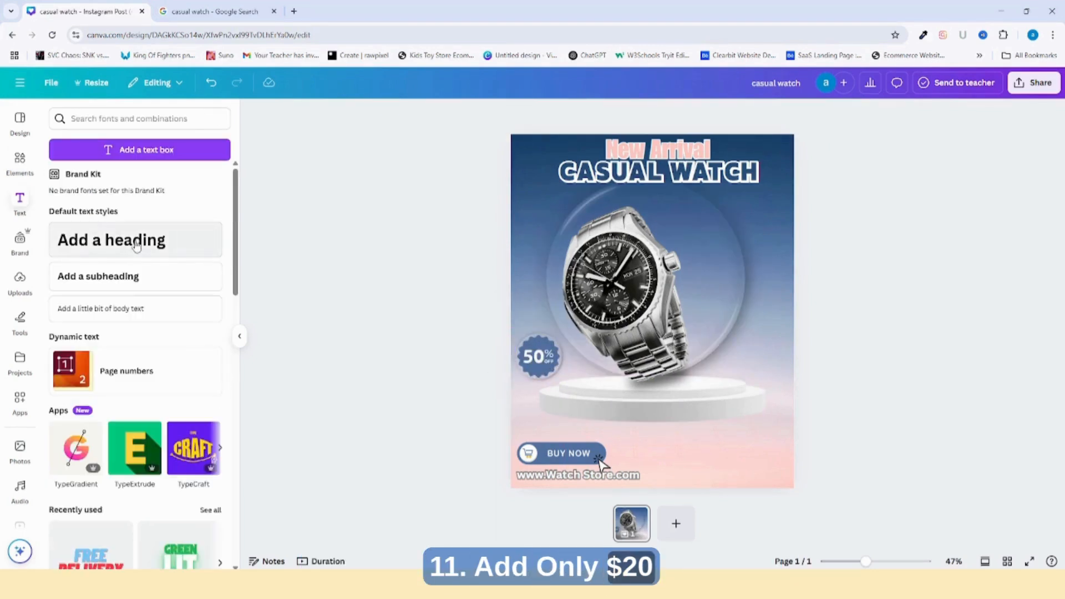
Add an "Only" heading at about size 54.7 right of the watch and duplicate it below as "$20.00" at about size 41.5
click(111, 240)
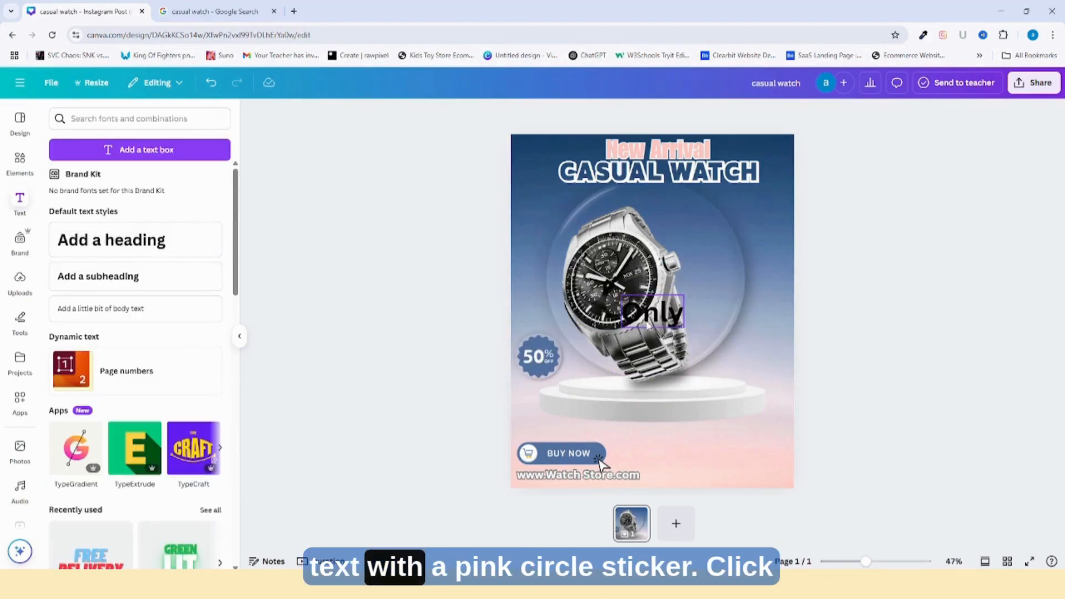
drag(647, 323, 770, 360)
key(ctrl+d)
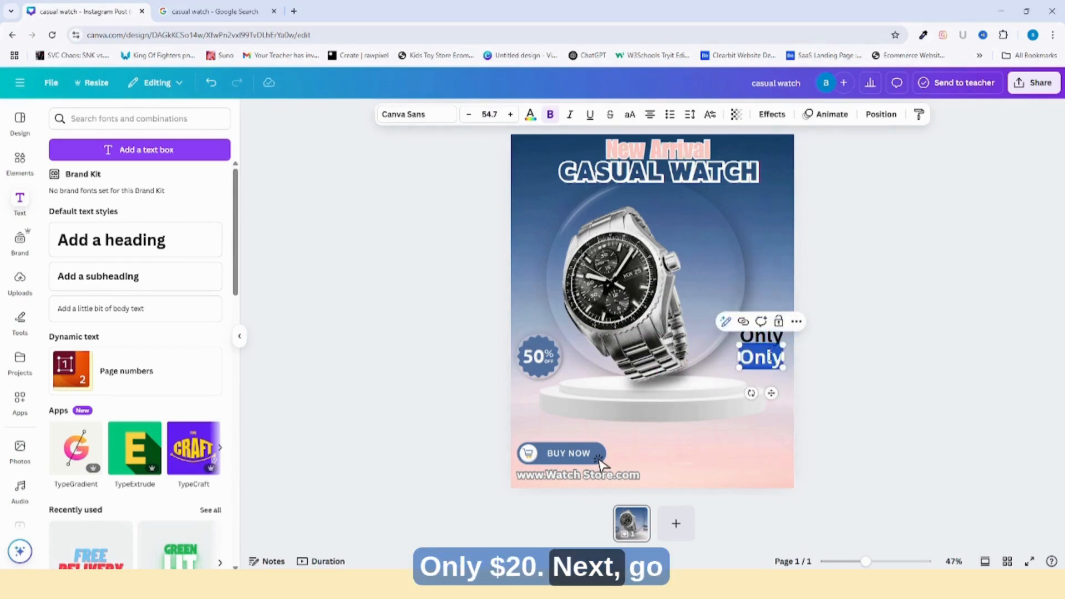
text(20.0)
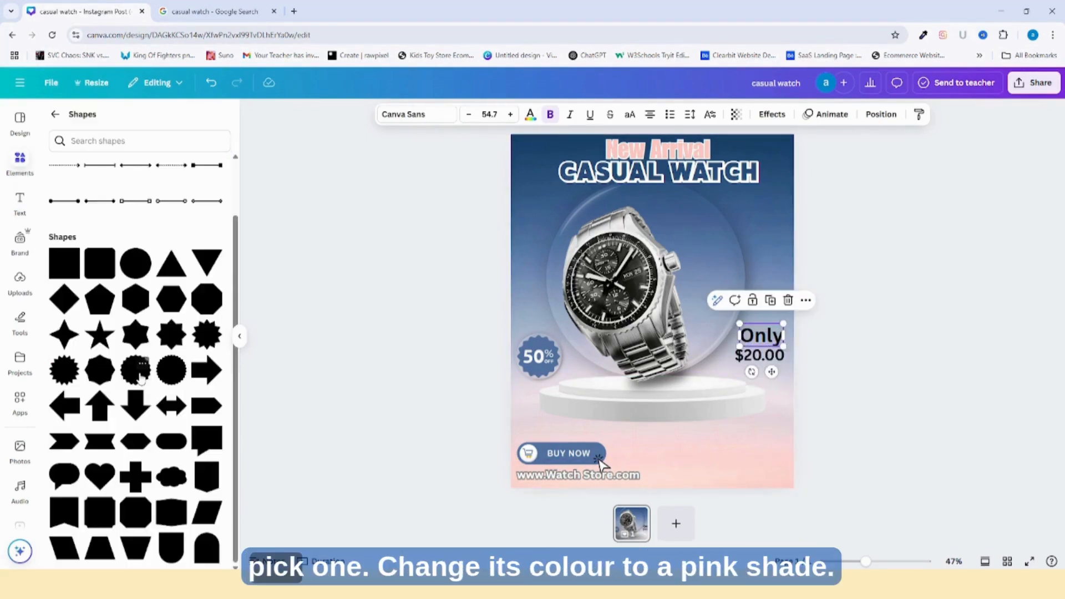
Add a round many-pointed starburst shape, shrink it and centre it behind the "Only $20.00" text
click(166, 370)
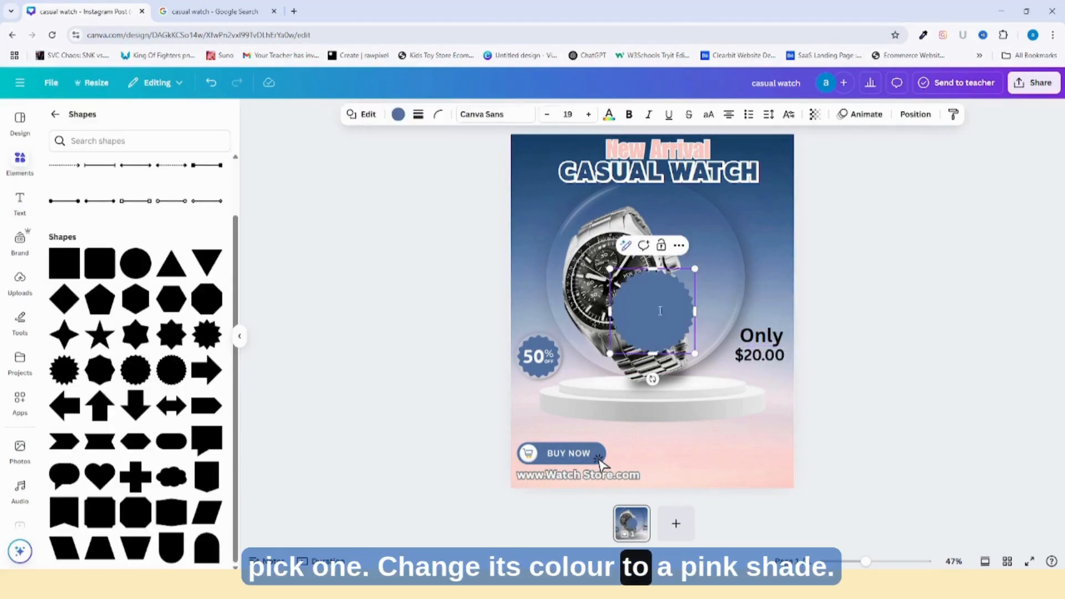
drag(656, 327, 748, 352)
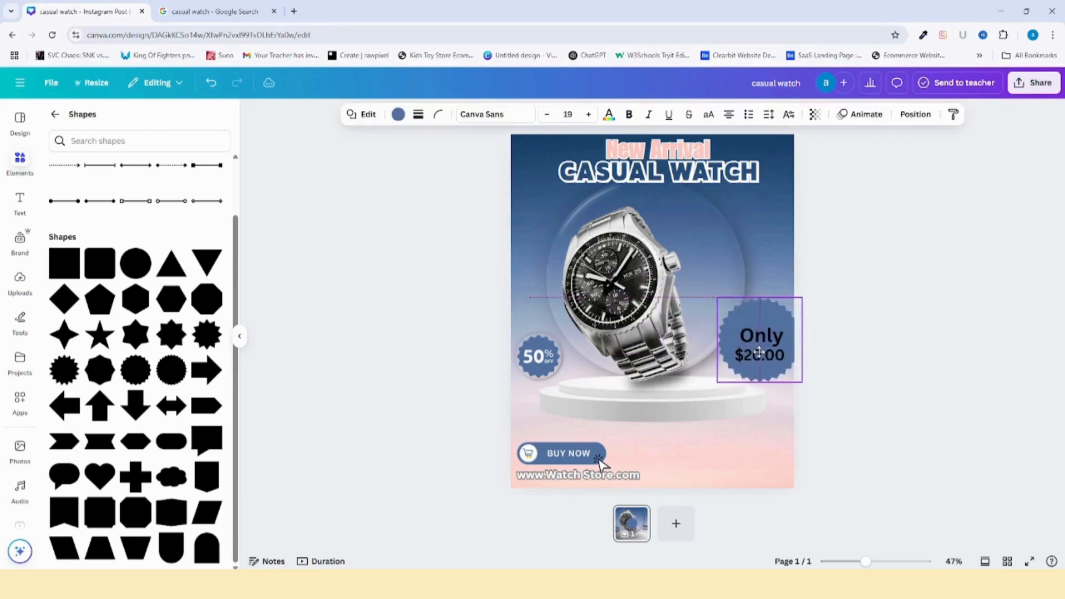
drag(746, 310, 753, 317)
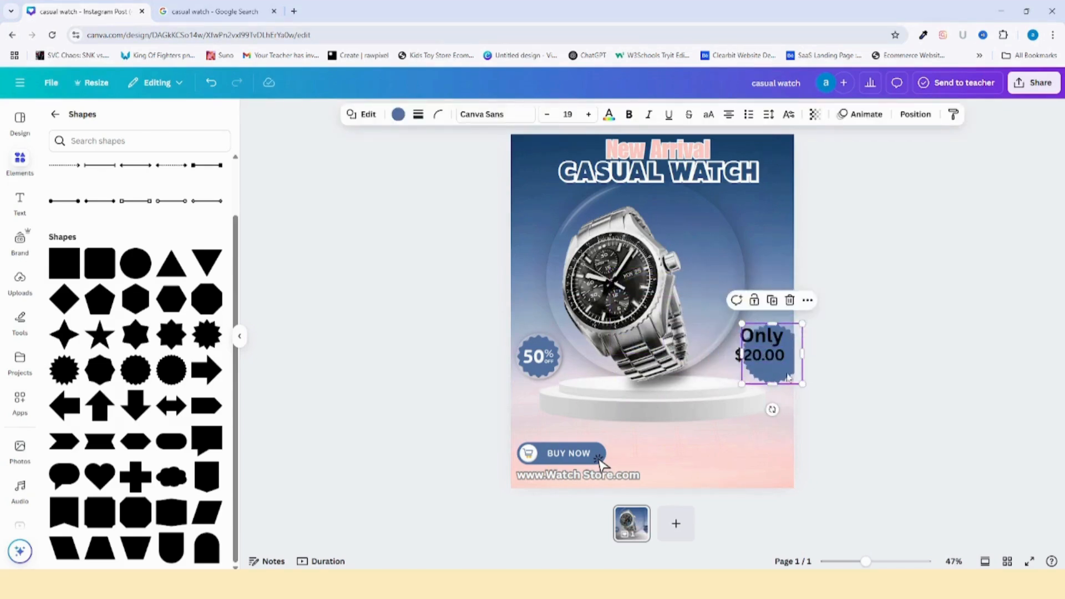
drag(786, 372, 778, 368)
click(881, 379)
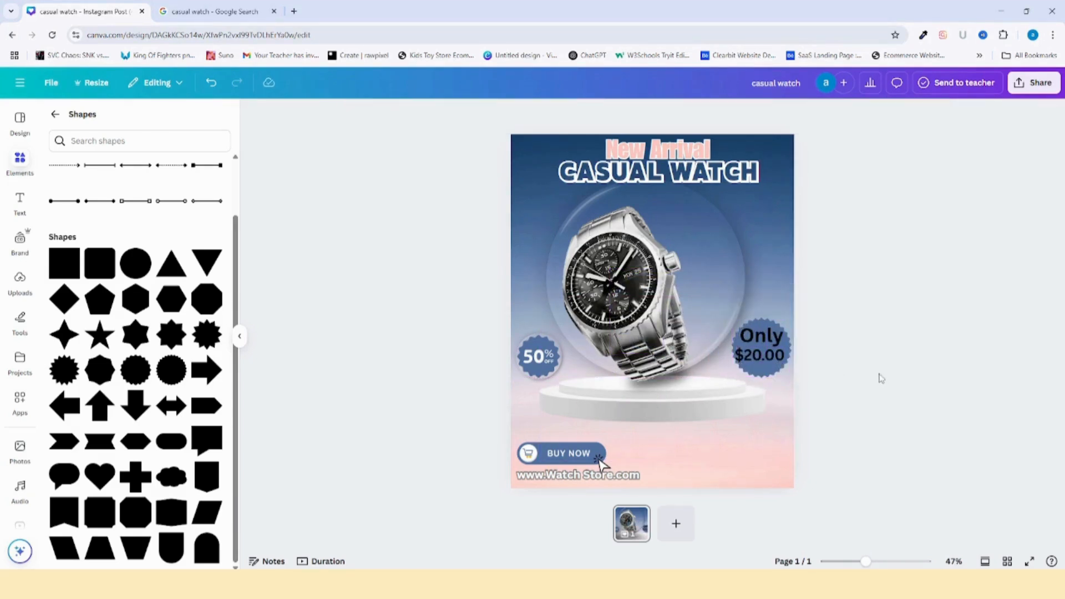
Recolour the starburst behind the price to light grey and align it with the text
click(746, 376)
click(399, 113)
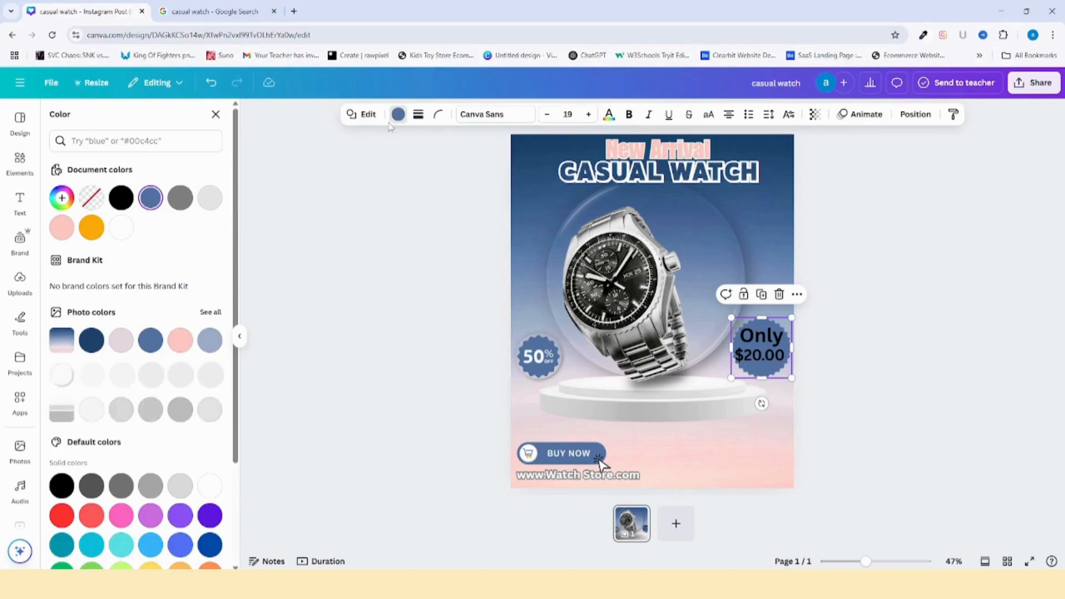
click(91, 227)
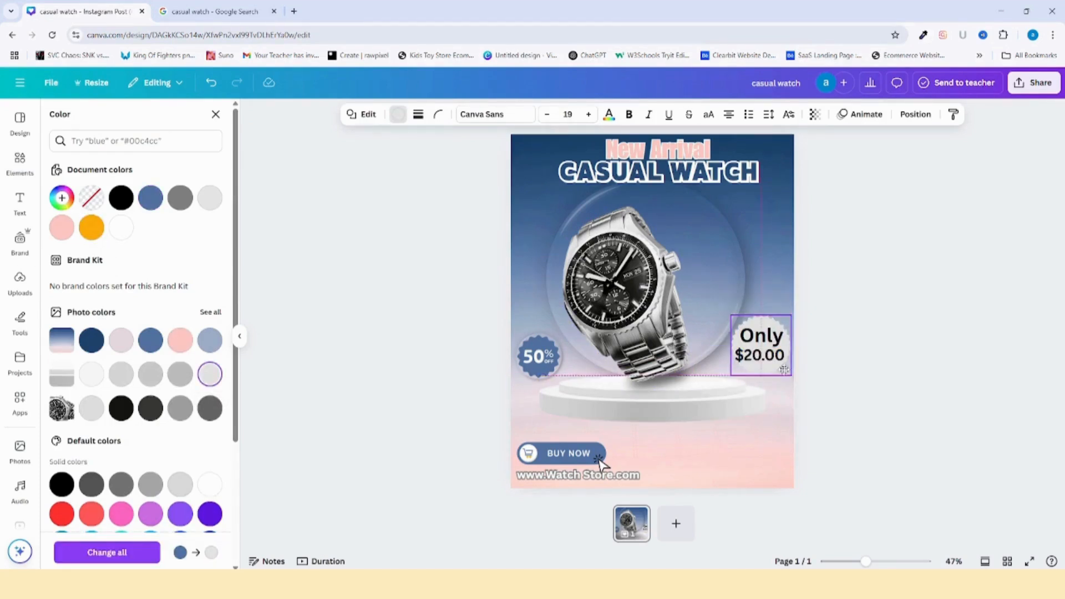
click(780, 334)
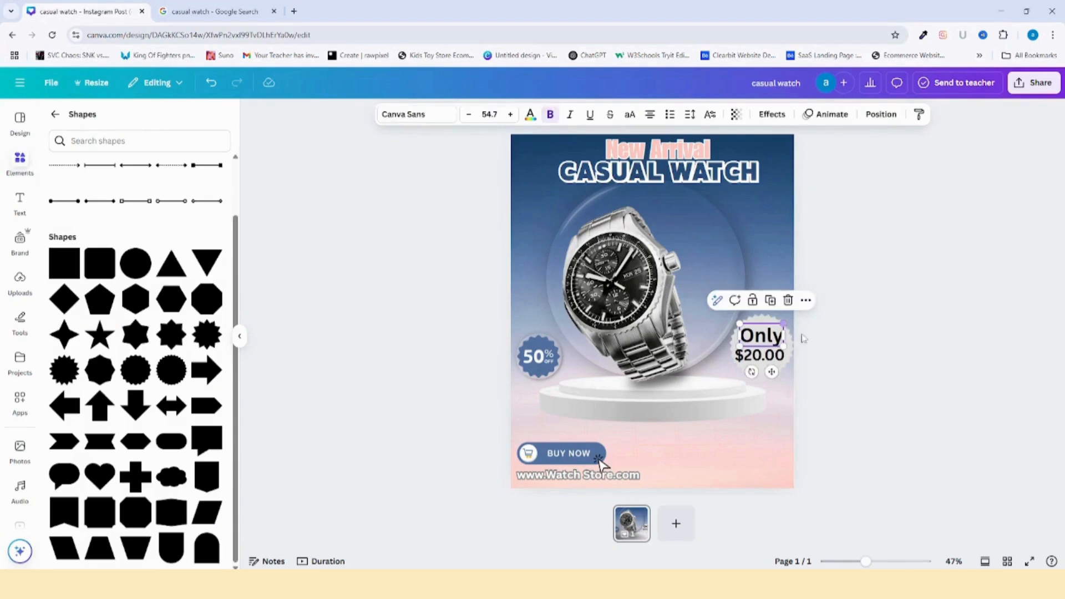
click(848, 361)
Colour the "Only" text light pink and apply an Outline effect with a thickness of about 73
click(763, 336)
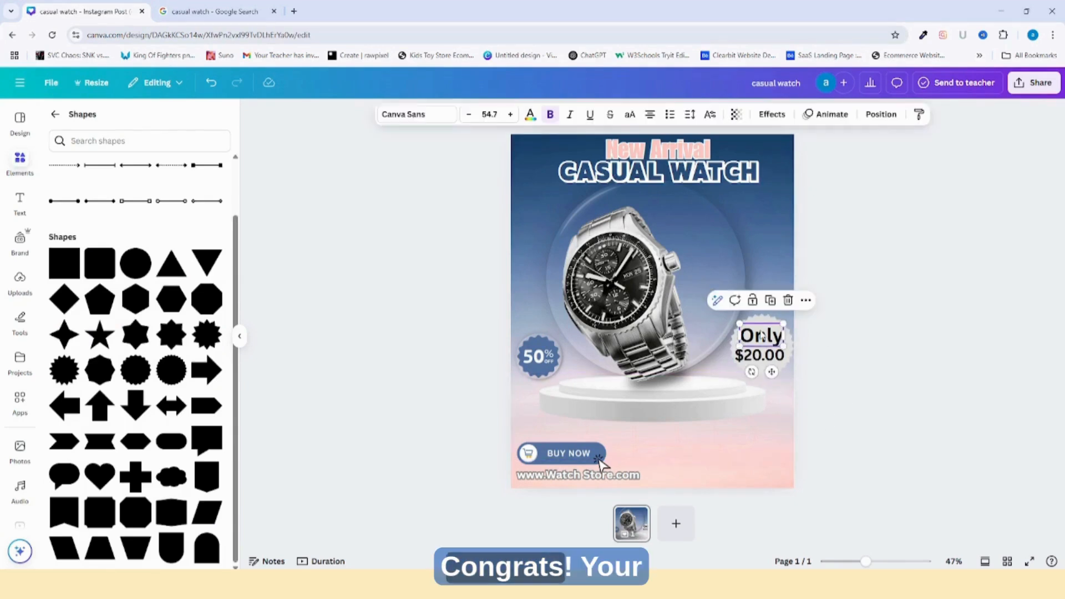
click(530, 117)
click(62, 227)
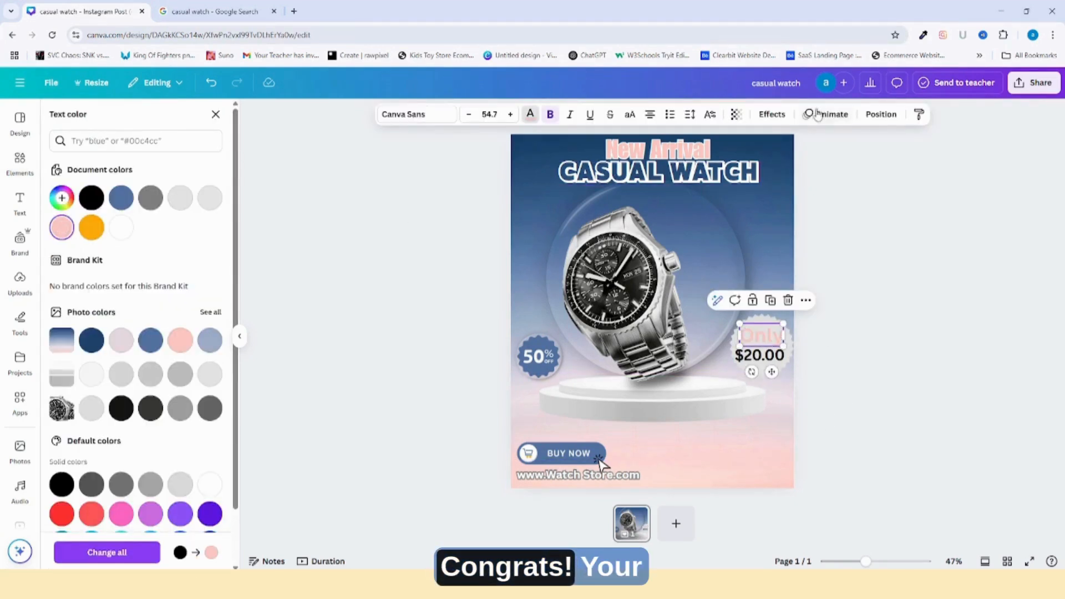
click(772, 114)
click(194, 256)
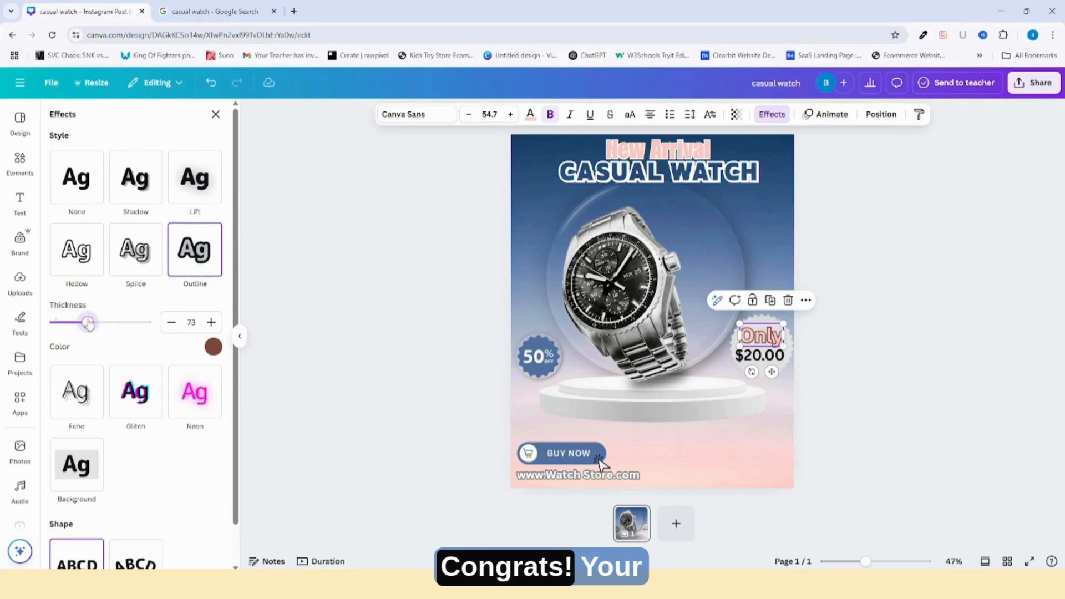
click(893, 457)
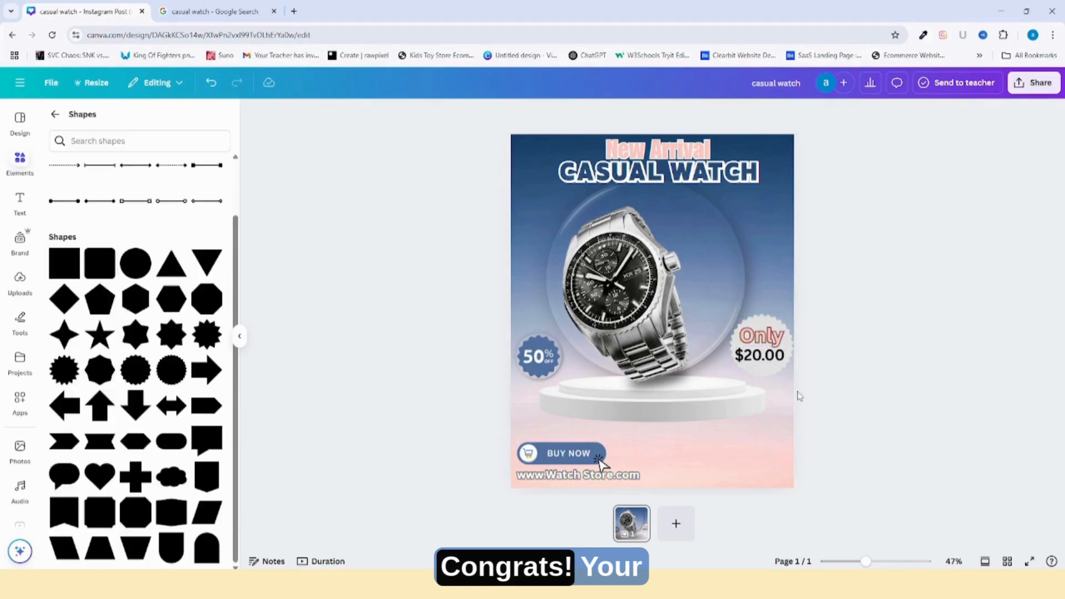
Colour the "$20.00" text white and apply a Lift effect with increased intensity
click(752, 358)
click(530, 114)
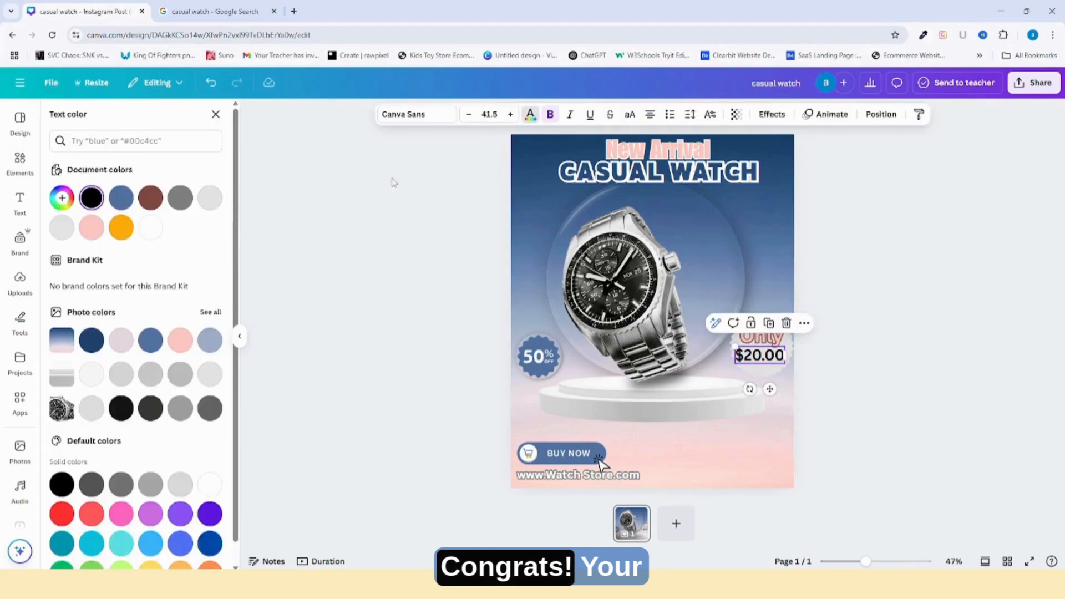
click(150, 227)
click(773, 114)
click(195, 177)
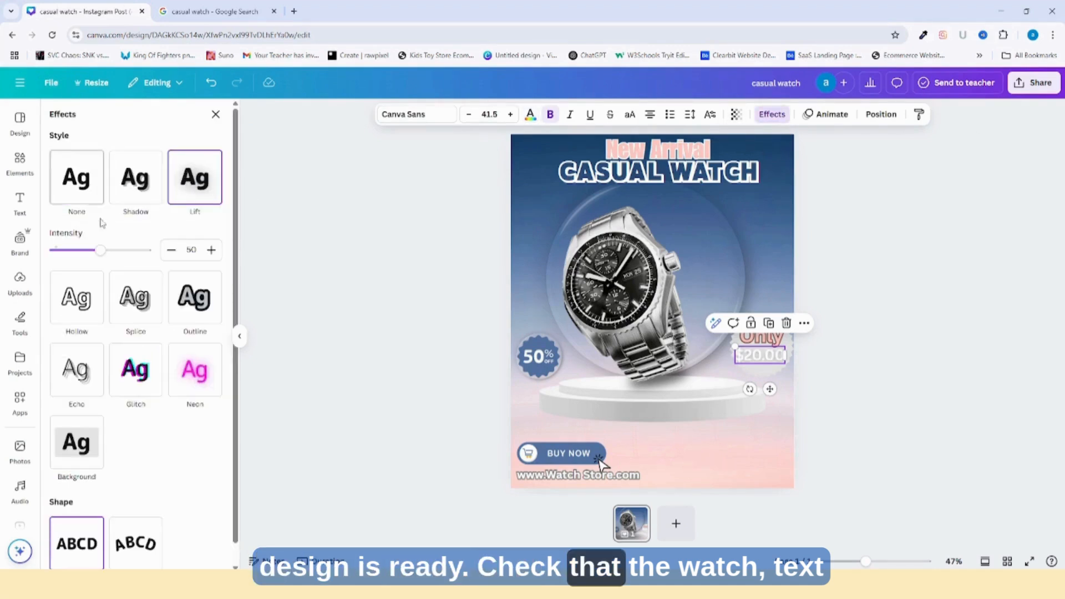
drag(138, 250, 469, 263)
click(469, 263)
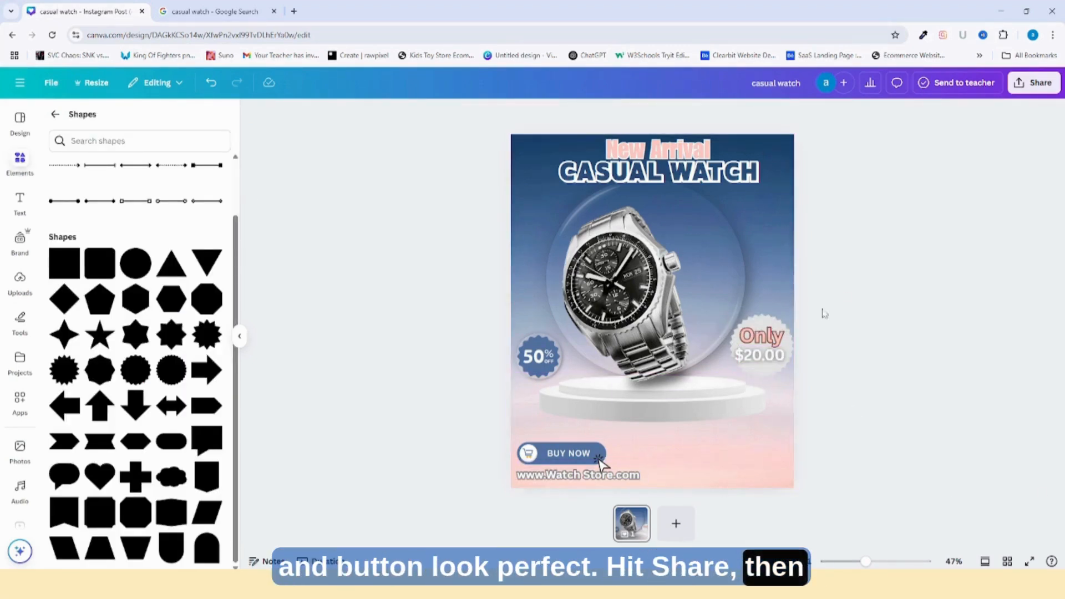
Collapse the side panel and download the finished design as a PNG
click(240, 336)
click(1034, 83)
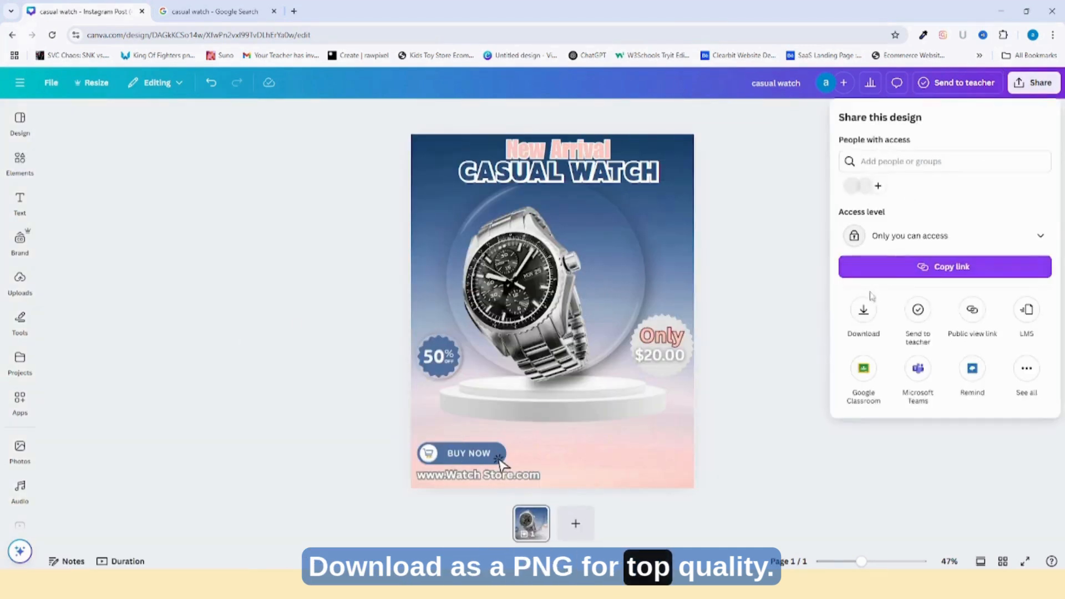
click(862, 323)
click(907, 338)
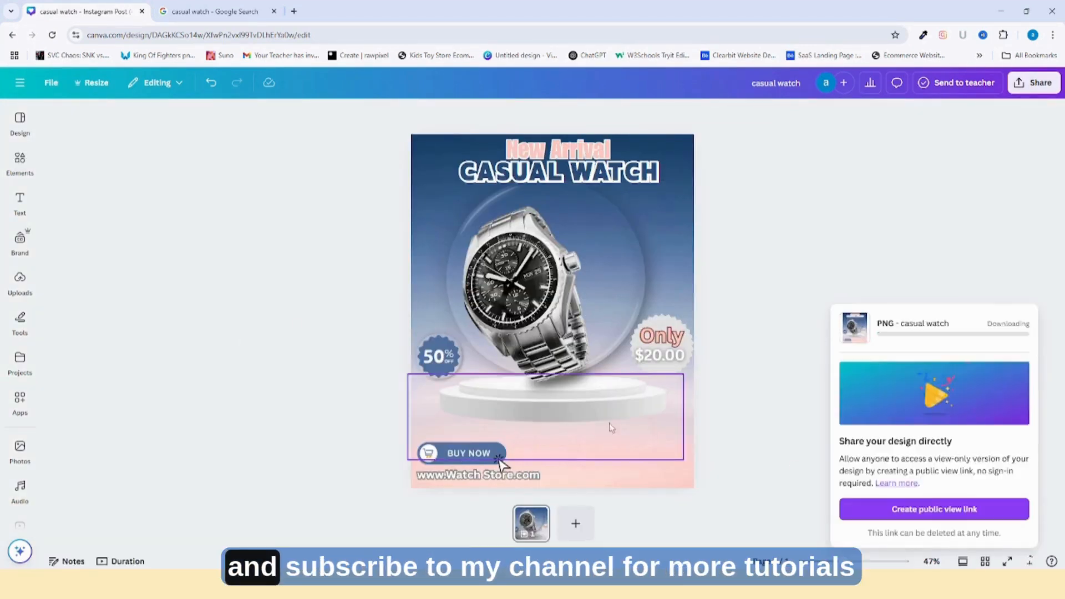